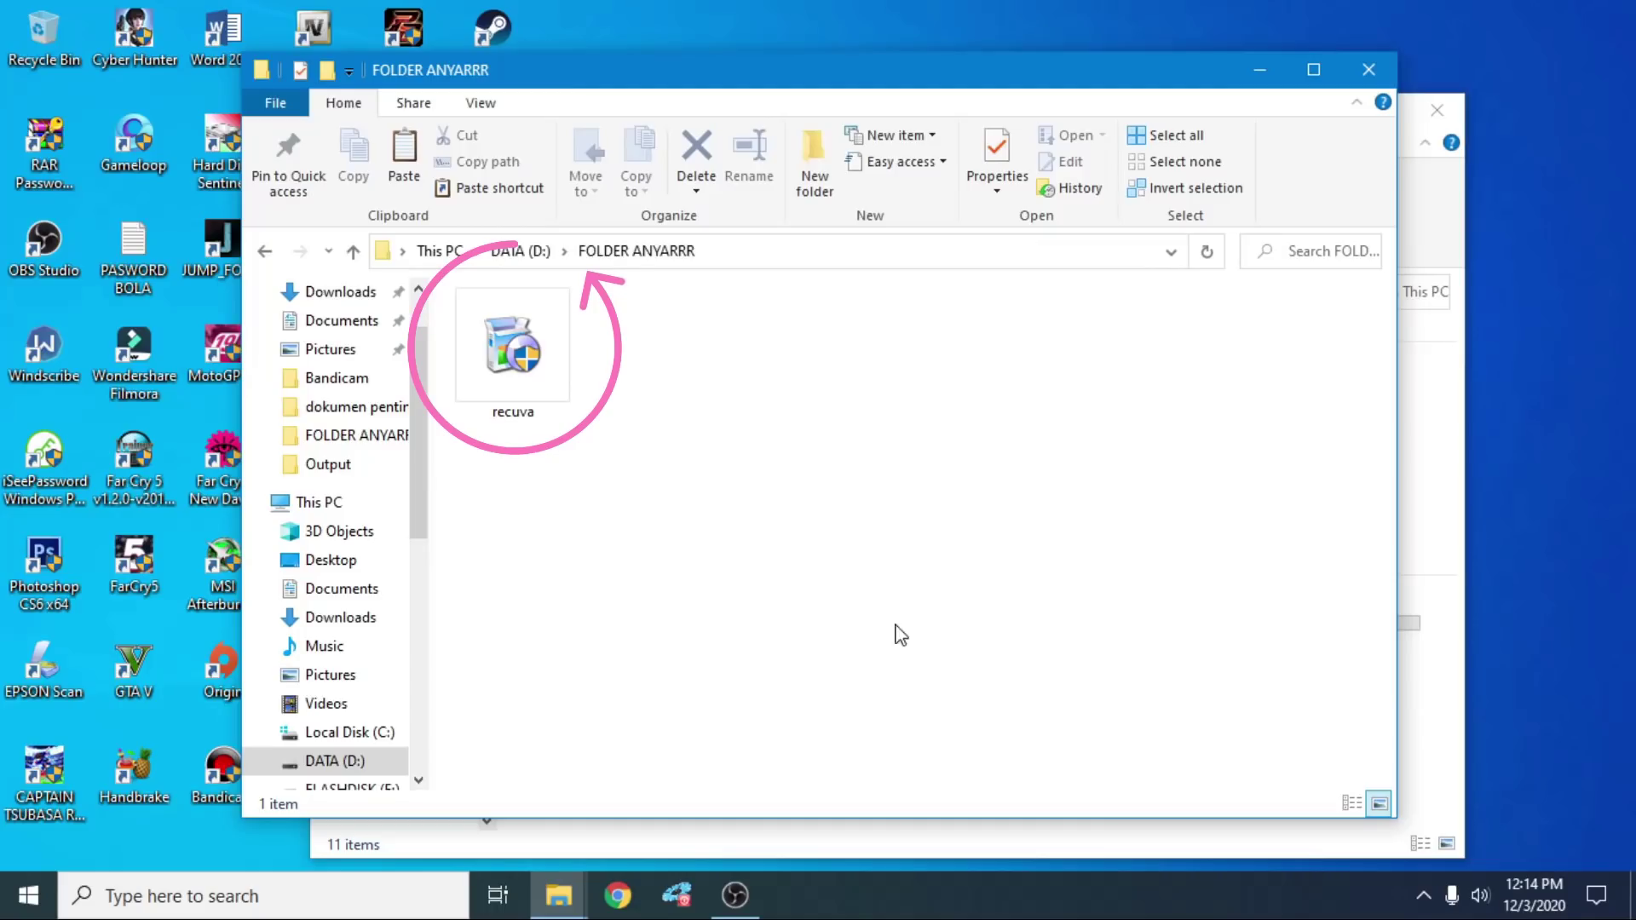
Step: Install Recuva from the recuva installer in FOLDER ANYARRR and finish setup with the option to manually reboot later
left_click(513, 354)
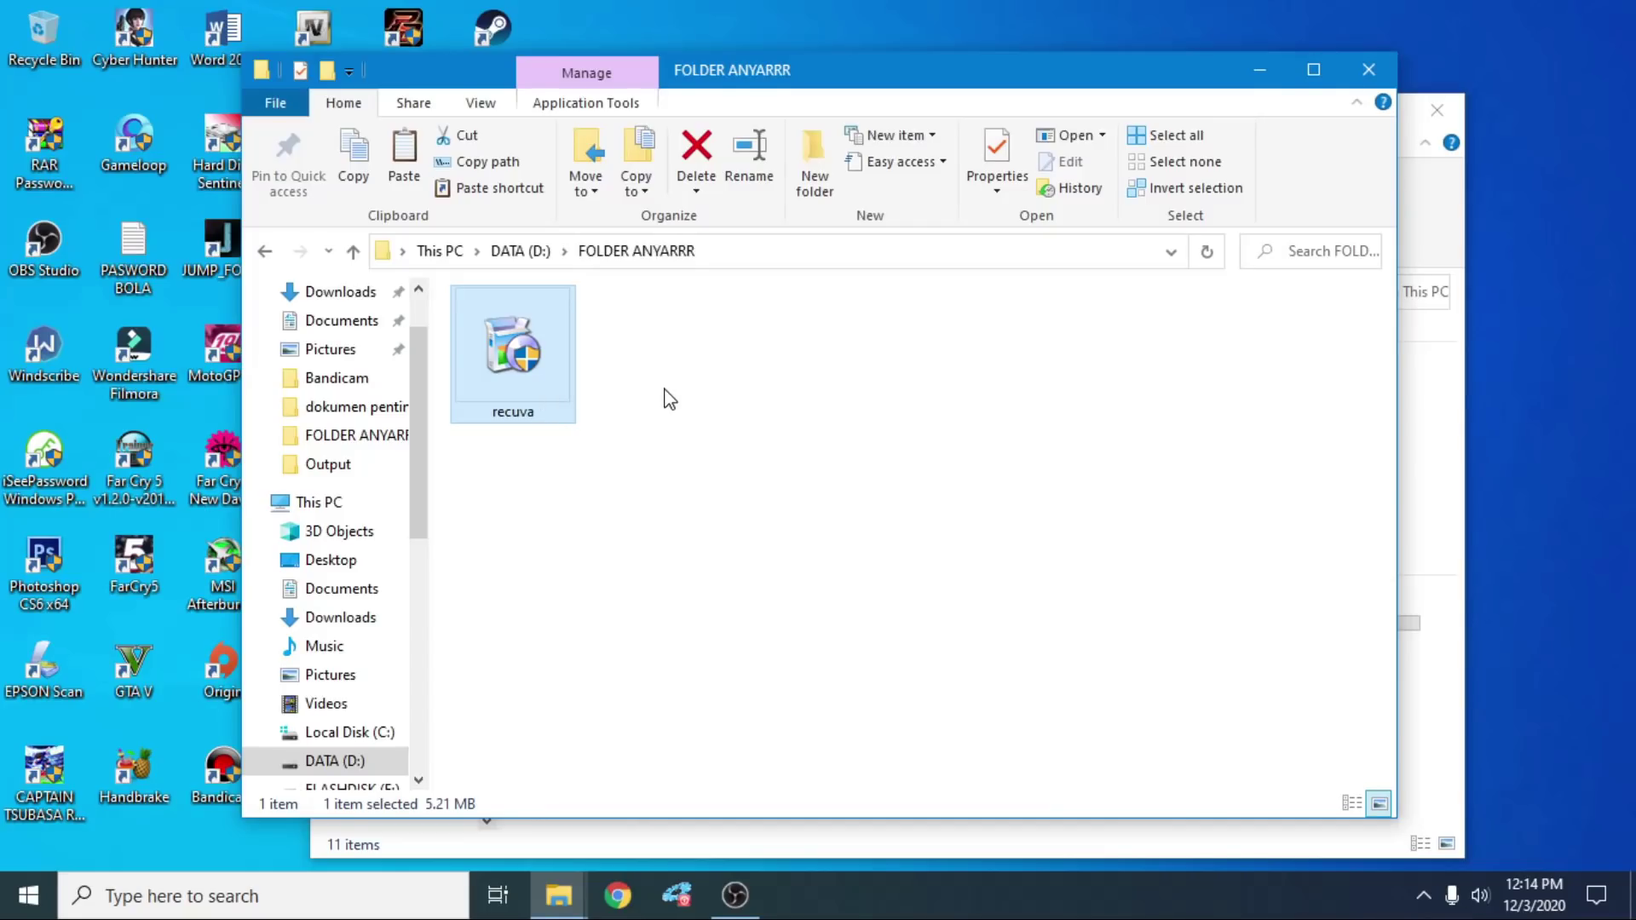
left_click(628, 467)
double_click(513, 350)
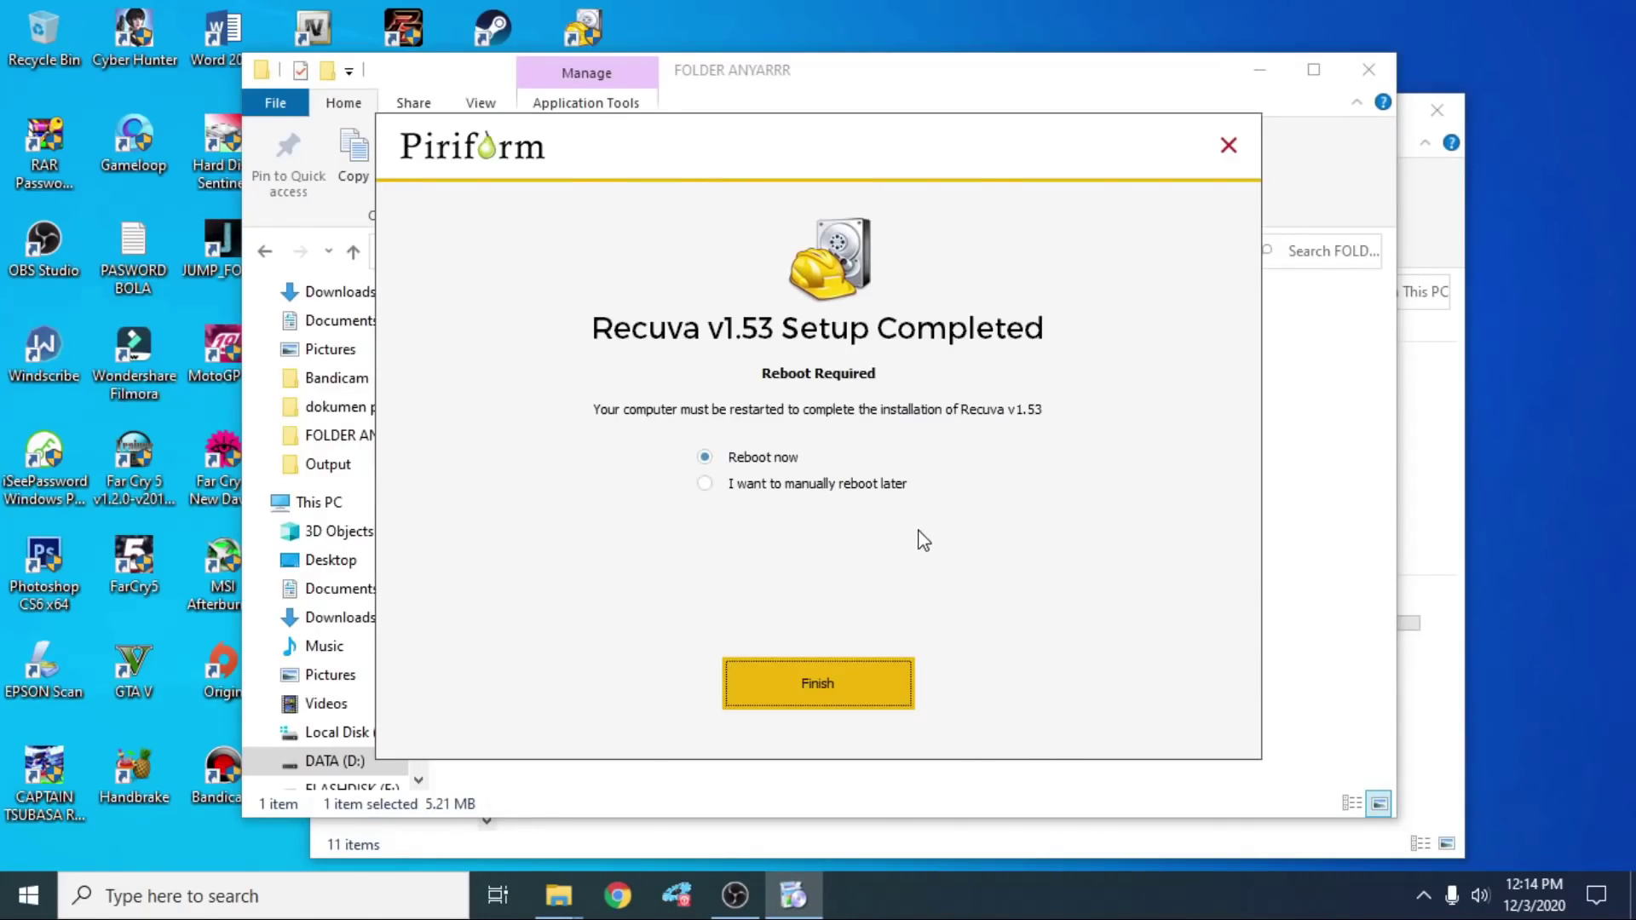
left_click(758, 486)
left_click(817, 685)
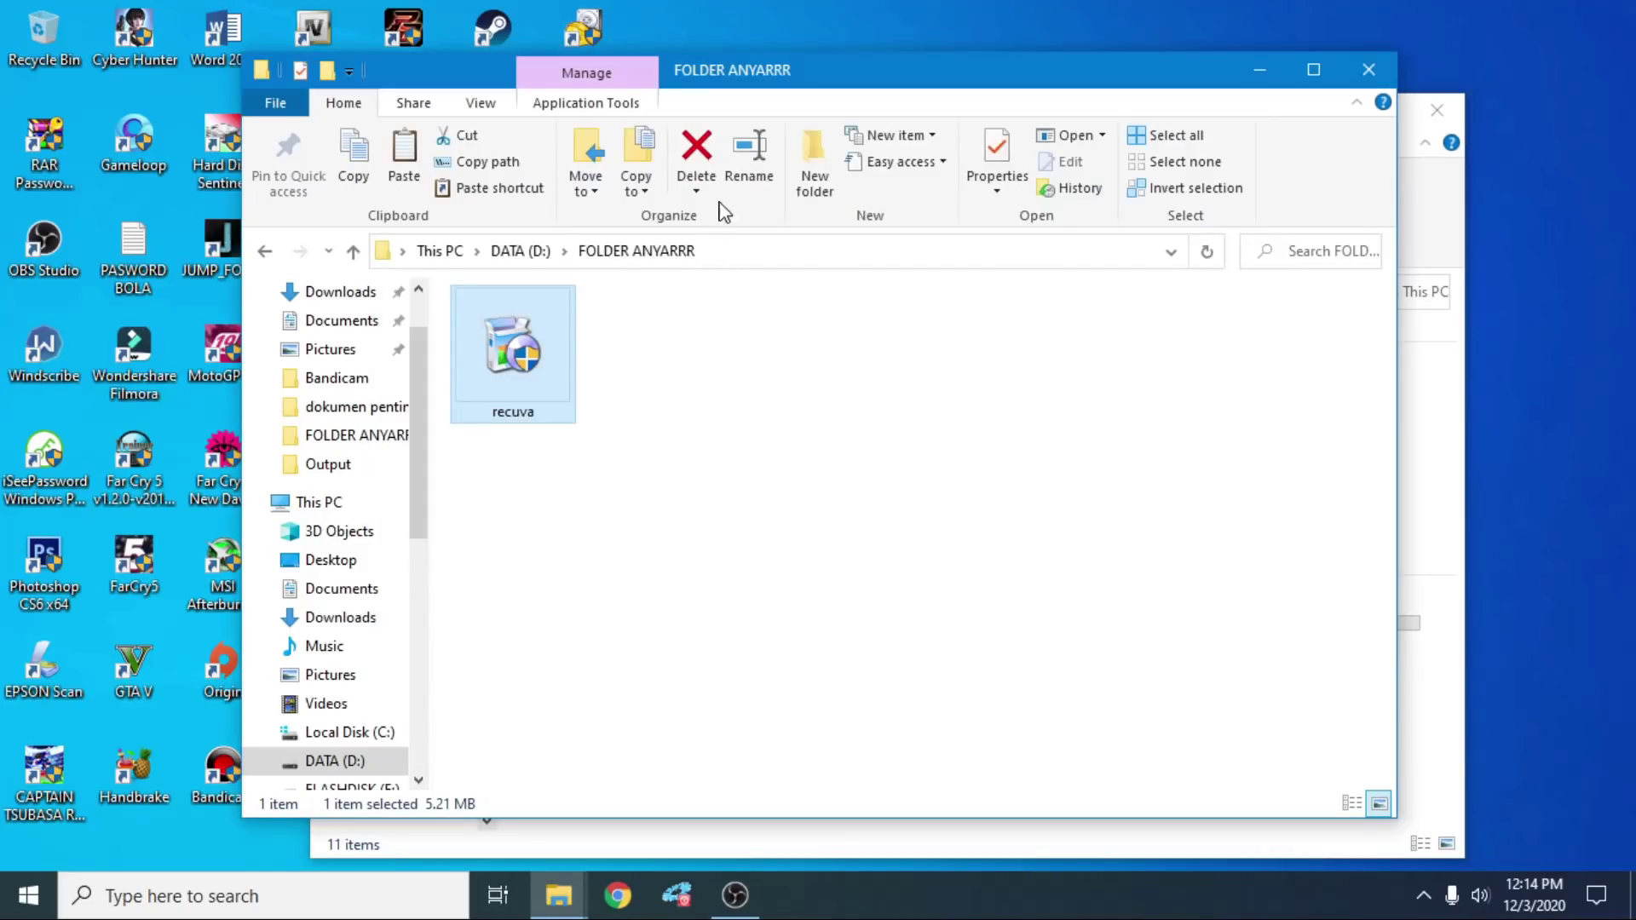
Step: Move the FOLDER ANYARRR window aside to locate the Recuva desktop shortcut, and close that folder window
left_click_drag(784, 86, 780, 343)
left_click(572, 38)
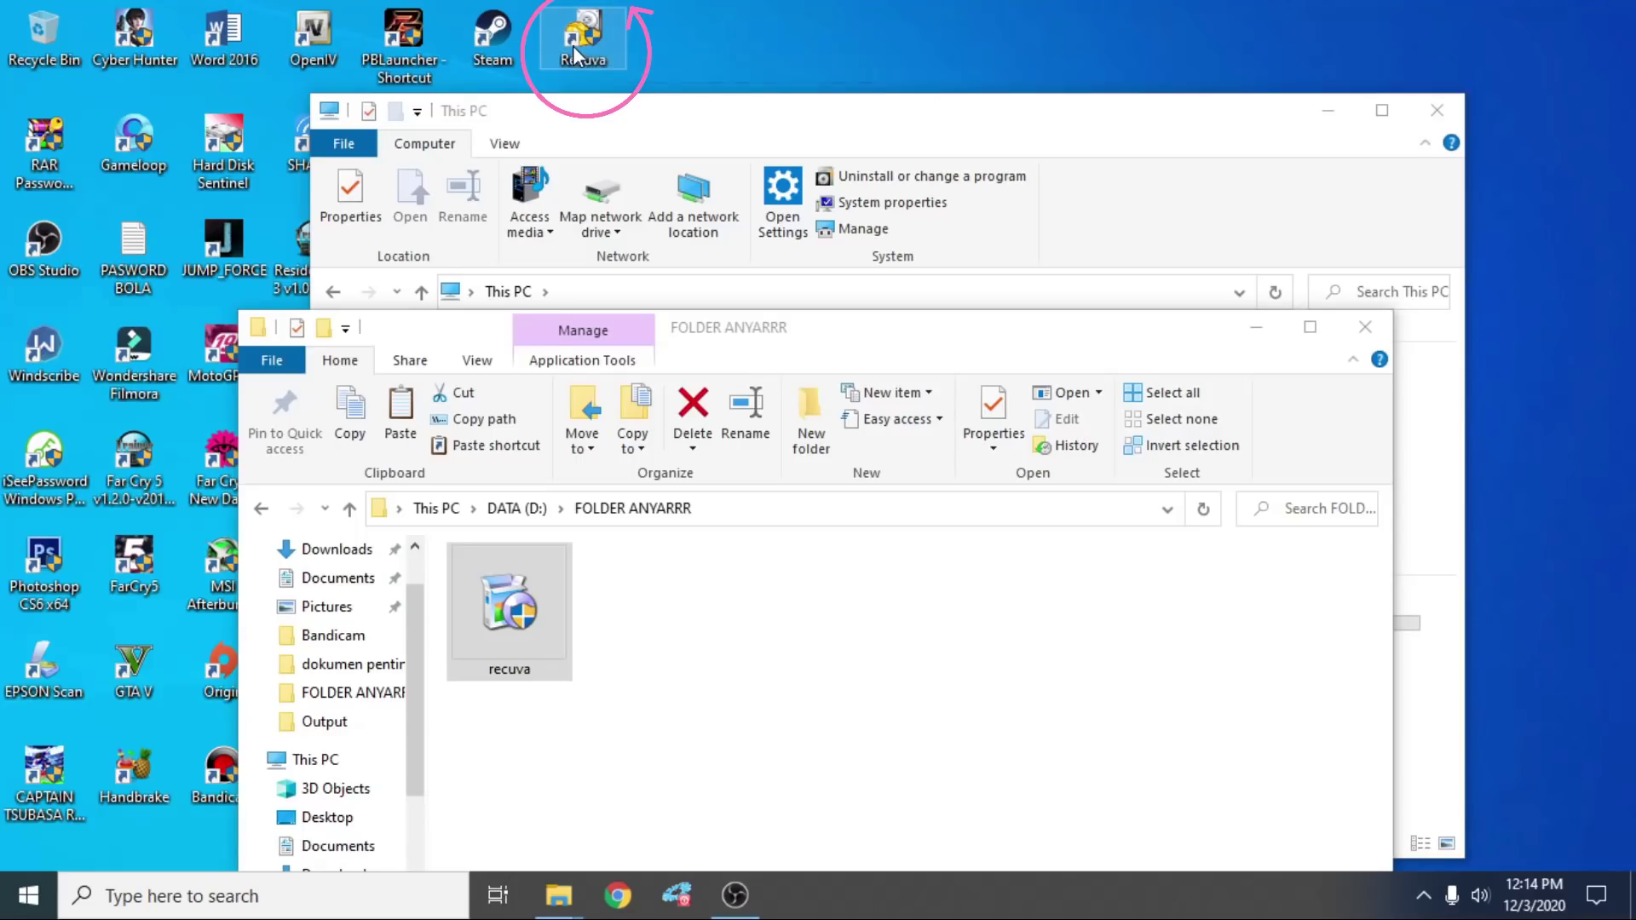
left_click(771, 643)
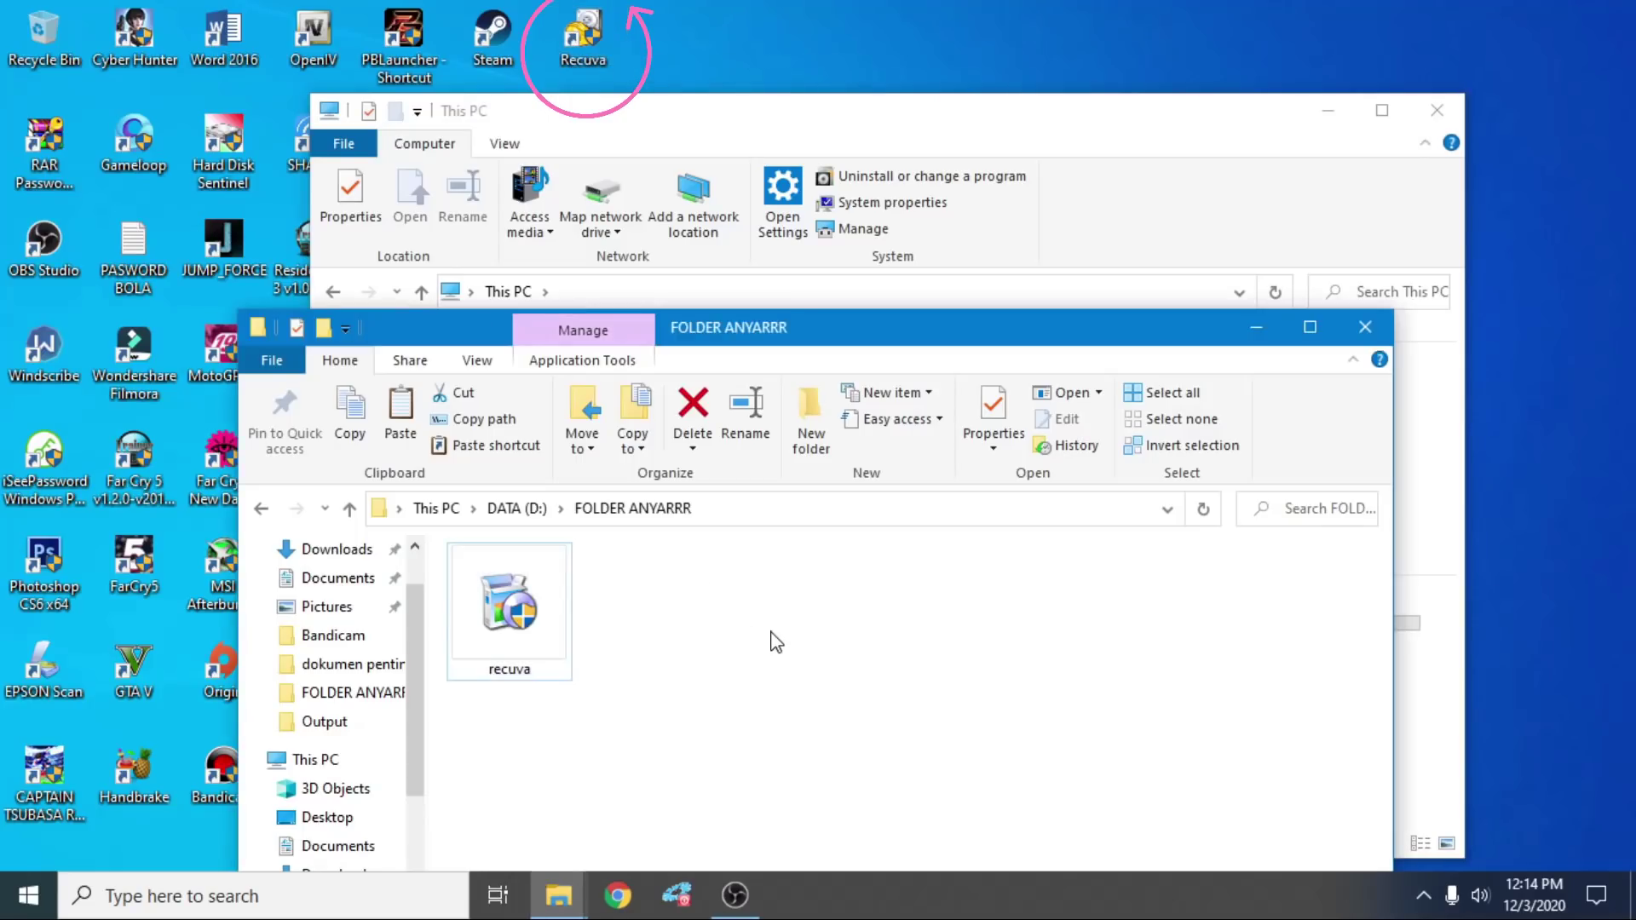
left_click(1364, 334)
Step: Open the dokumen penting folder on the SD CARD (F:) drive
left_click_drag(1011, 99, 1044, 37)
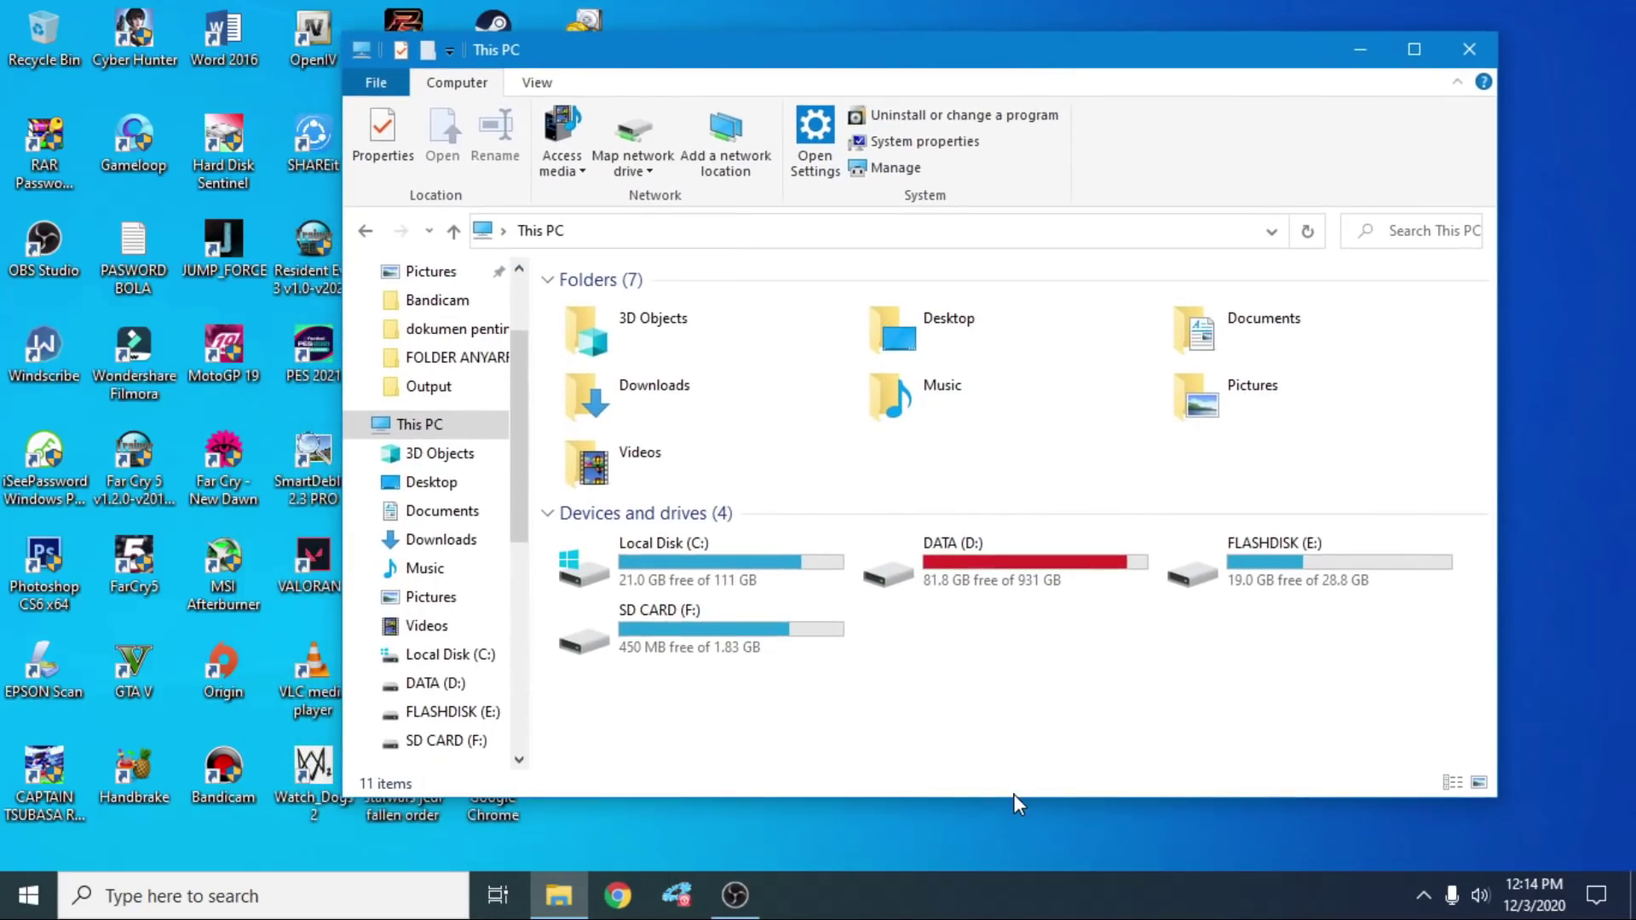
left_click(770, 645)
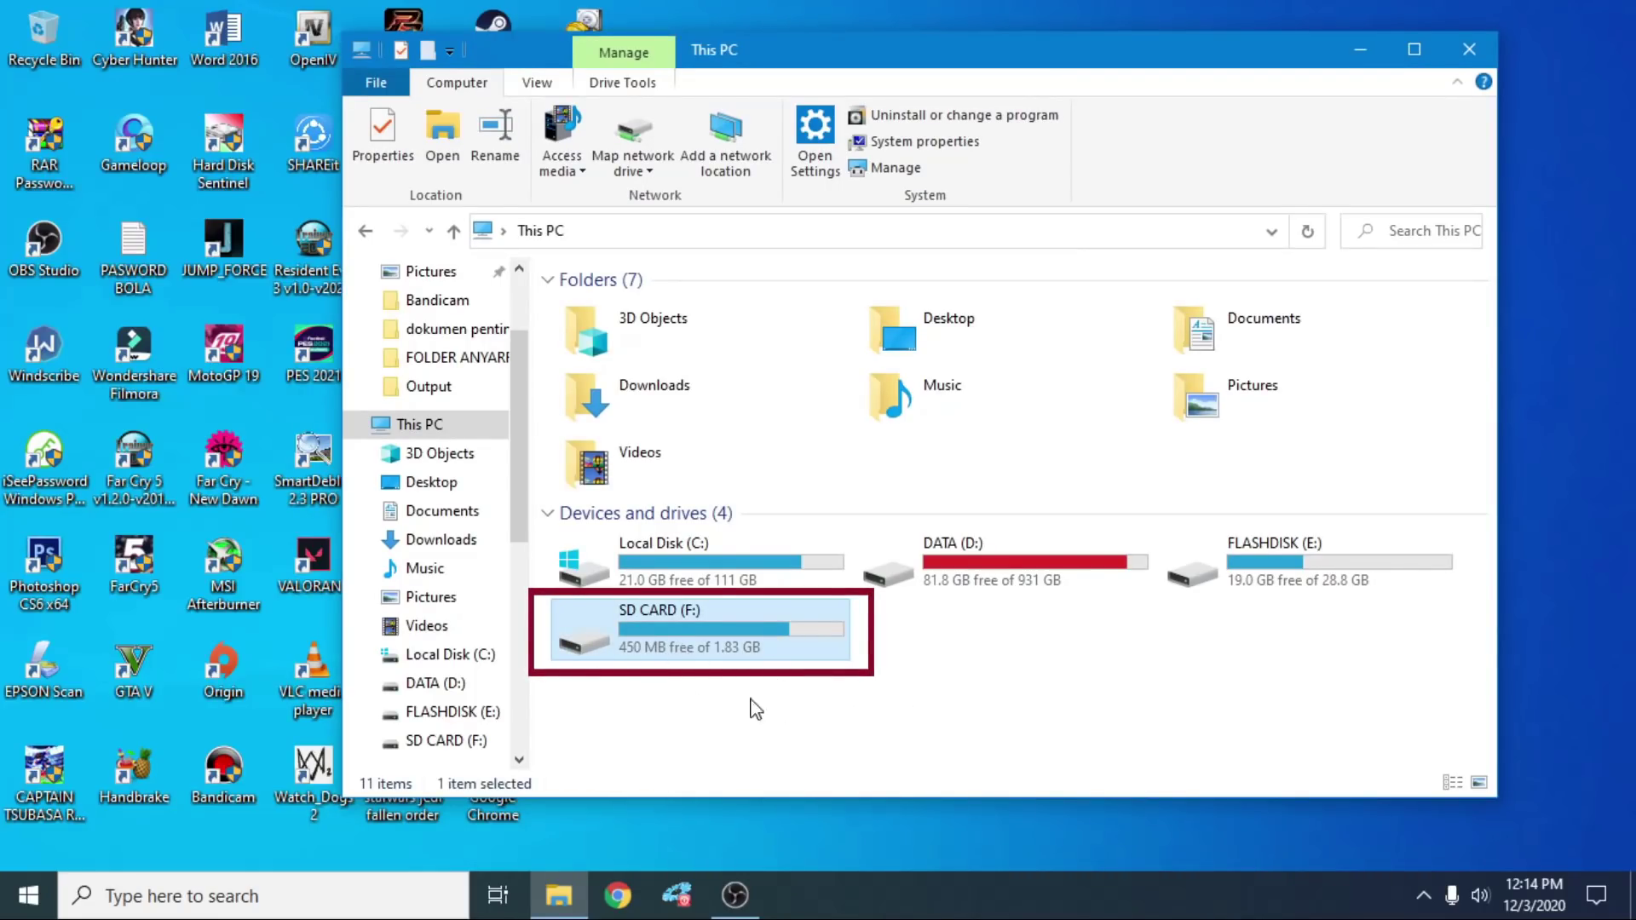
double_click(689, 658)
left_click(617, 508)
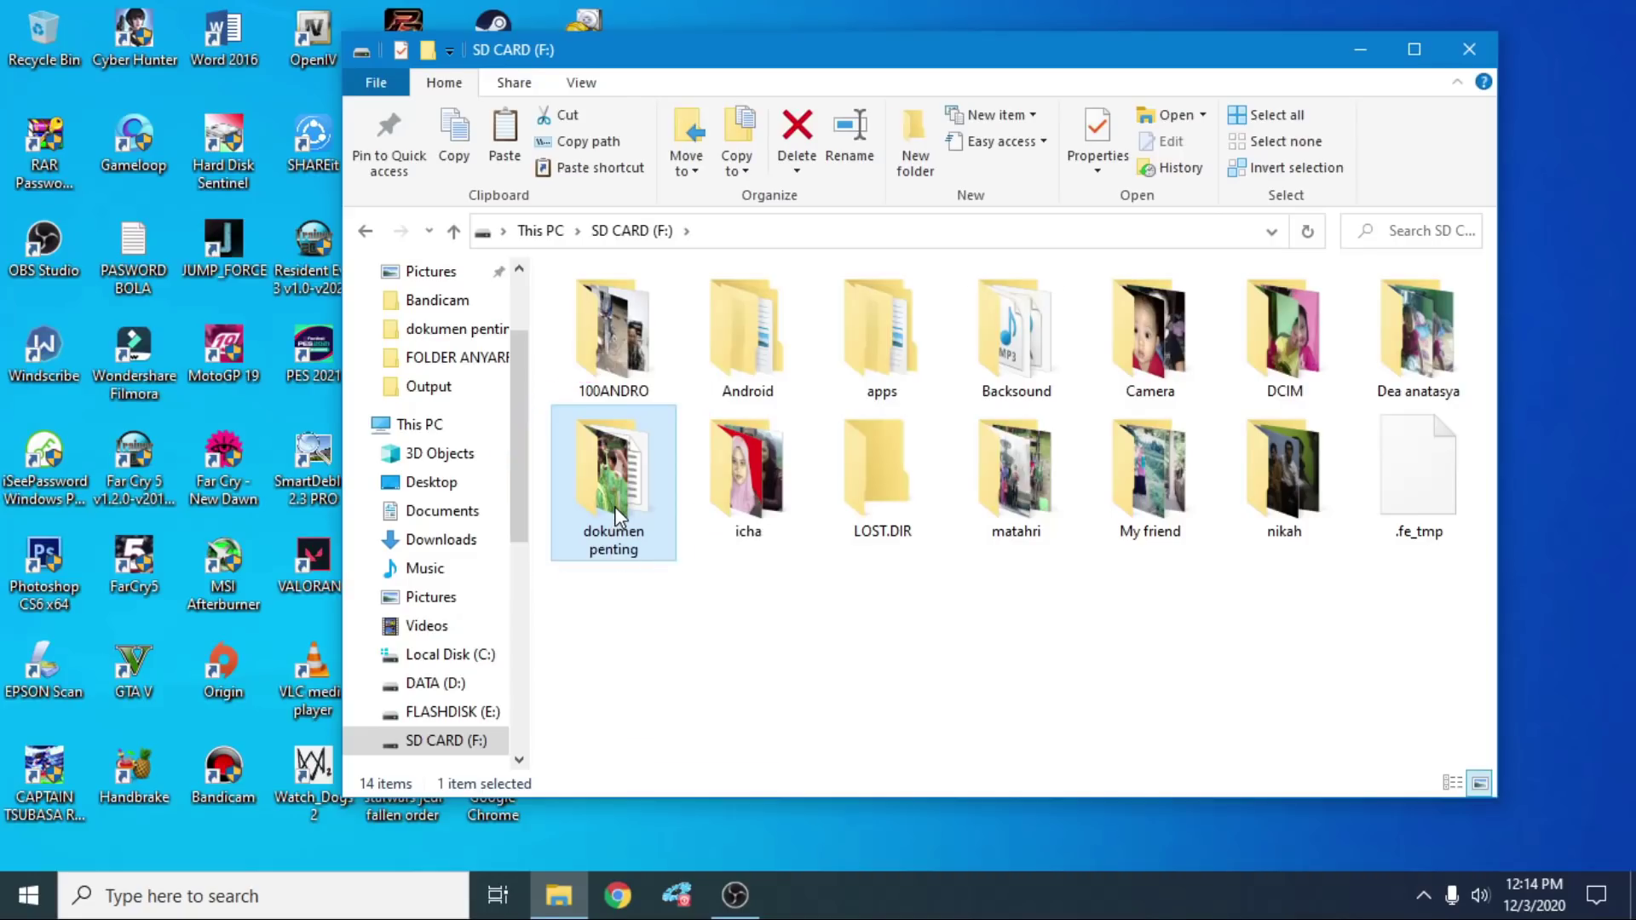
double_click(615, 509)
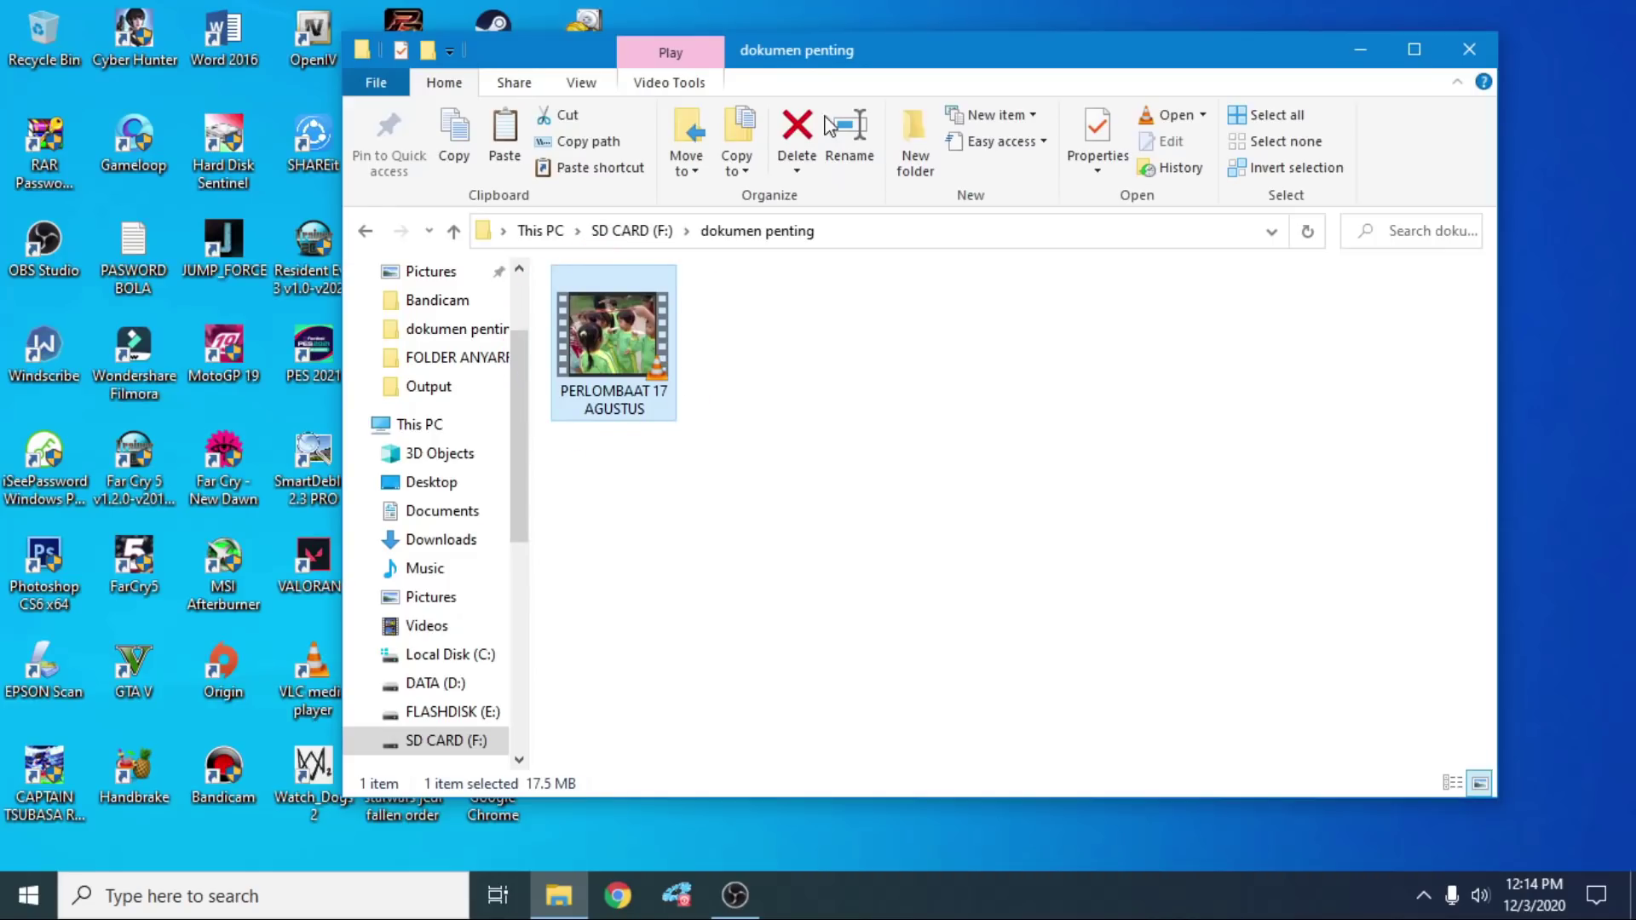
Step: Permanently delete the PERLOMBAAT 17 AGUSTUS video from the dokumen penting folder
left_click_drag(884, 57, 979, 57)
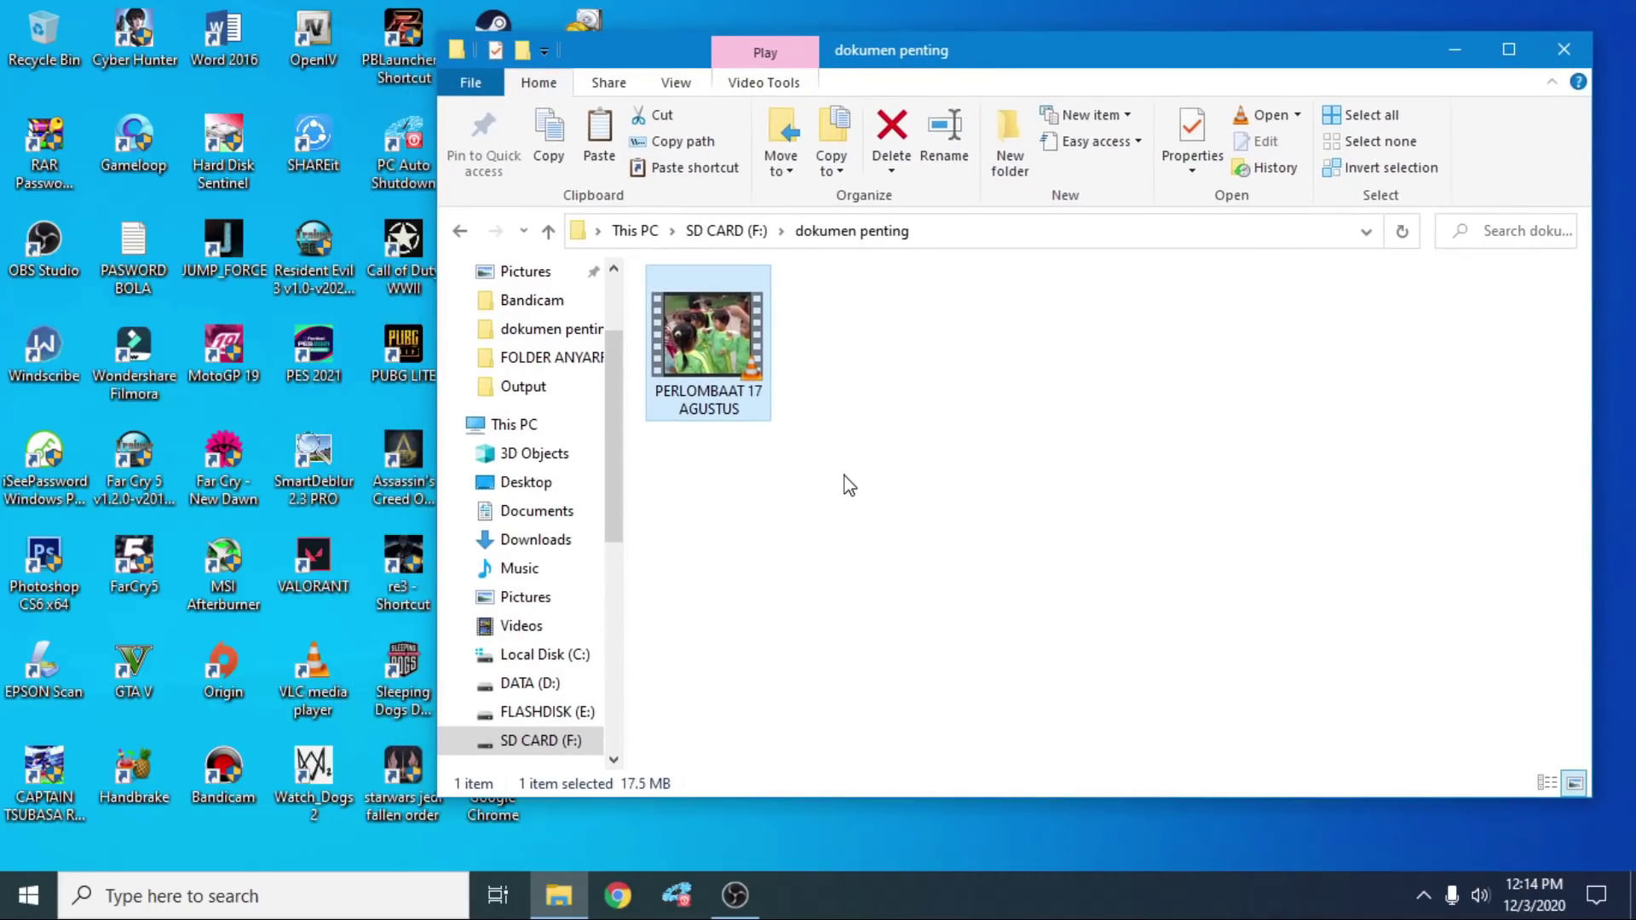
right_click(716, 356)
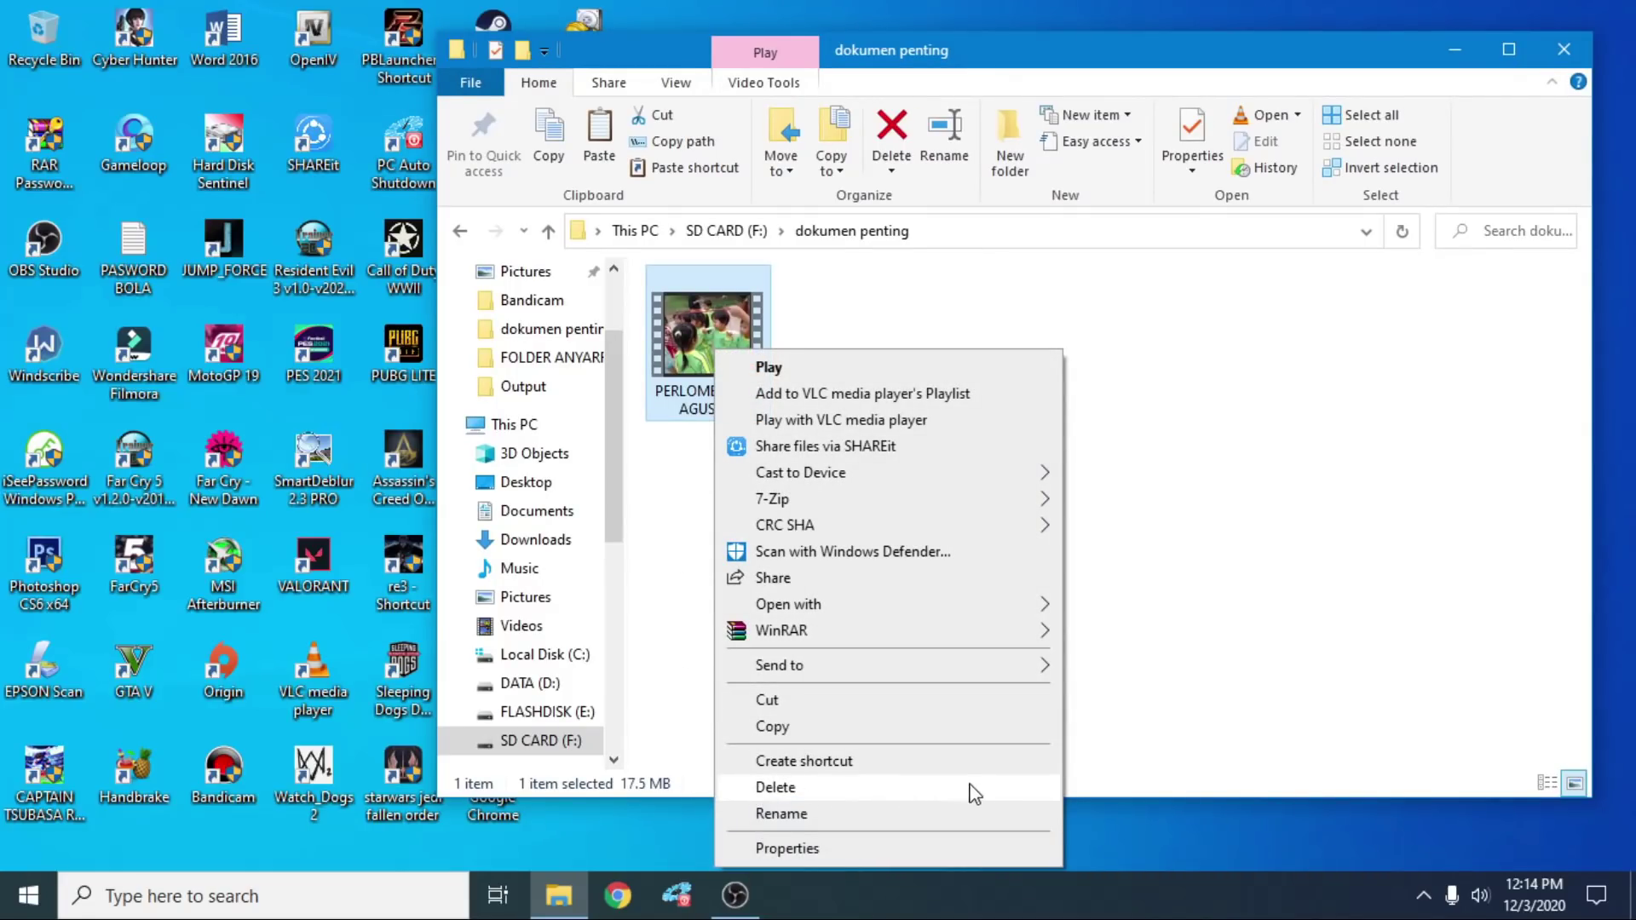
left_click(860, 790)
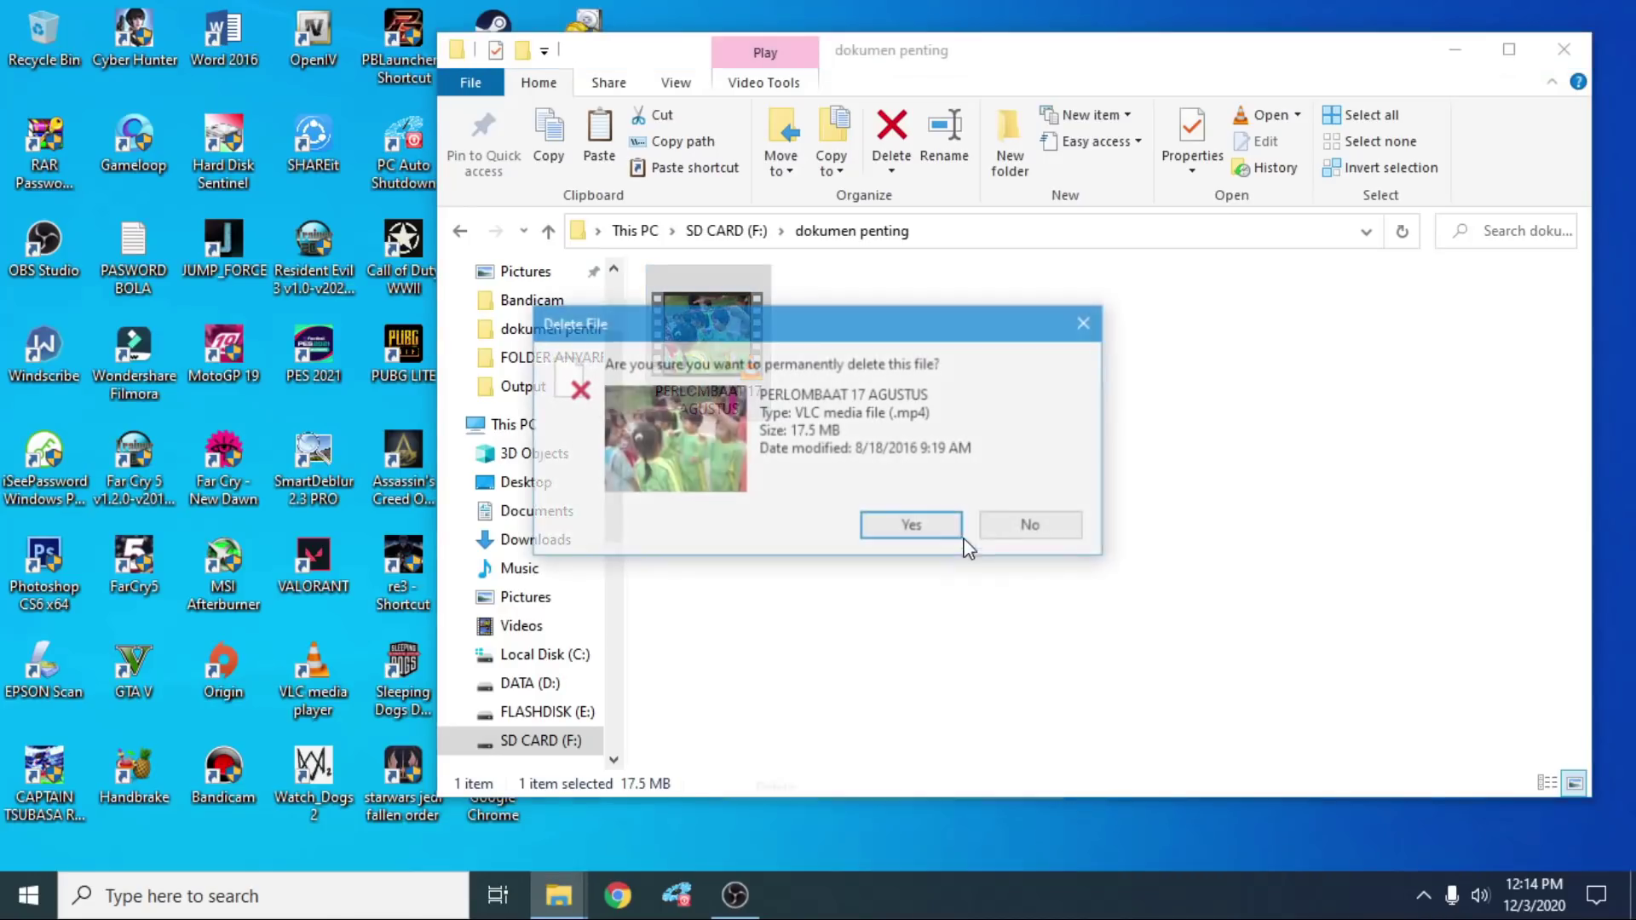
left_click(901, 528)
left_click_drag(703, 321, 1435, 647)
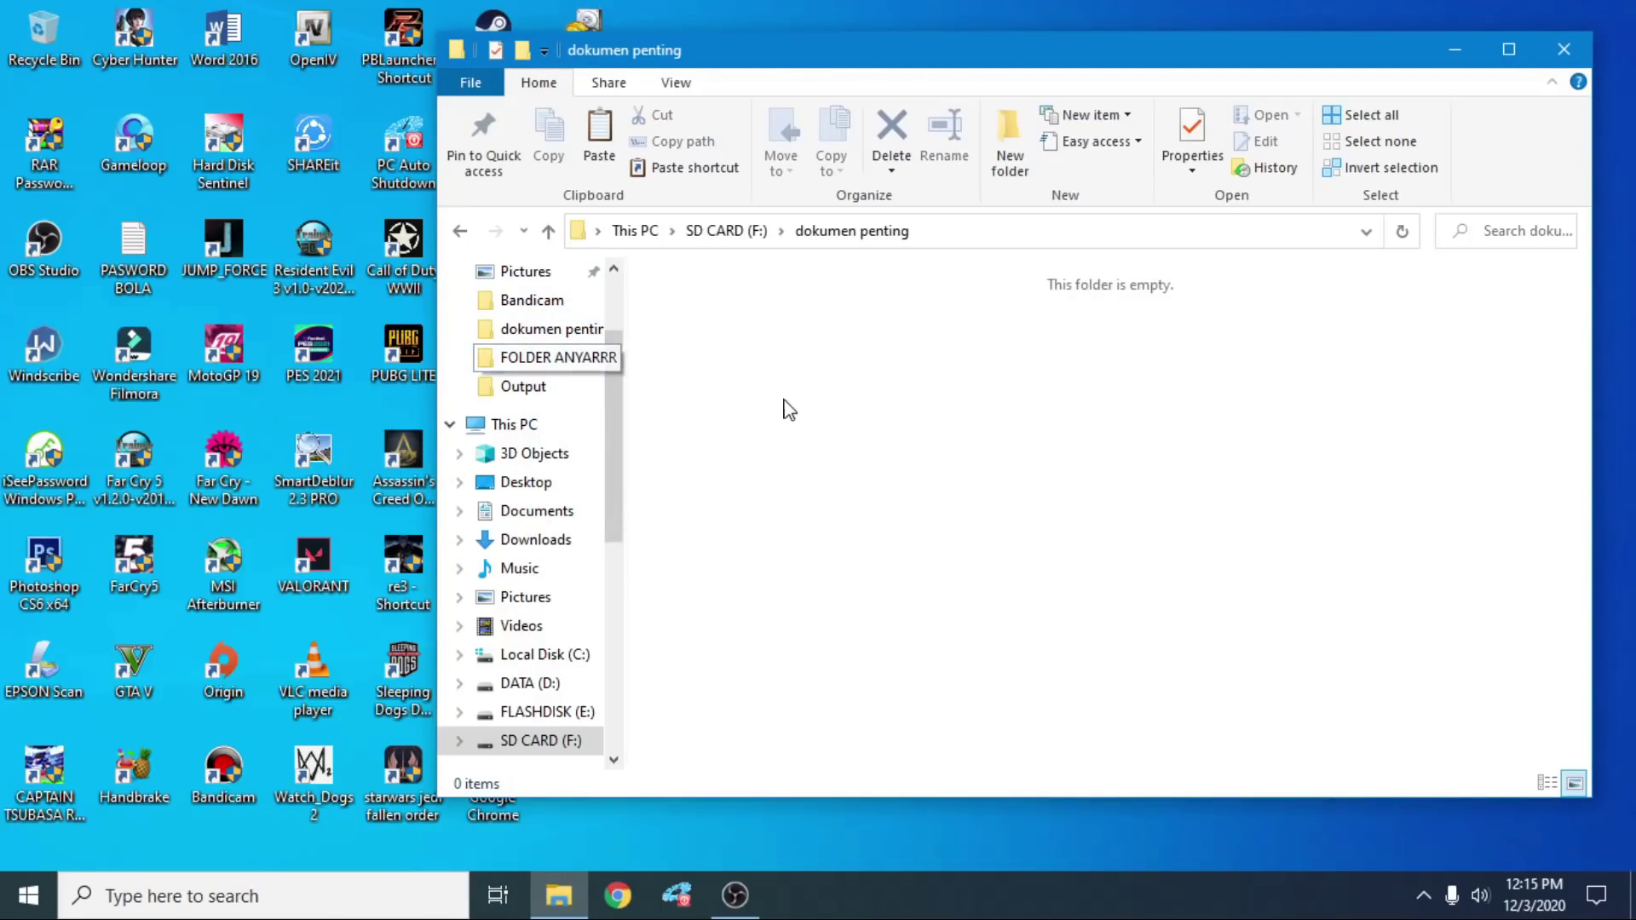
Step: Return to This PC and reopen the dokumen penting folder on SD CARD (F:) to check its contents after the deletion
left_click(460, 232)
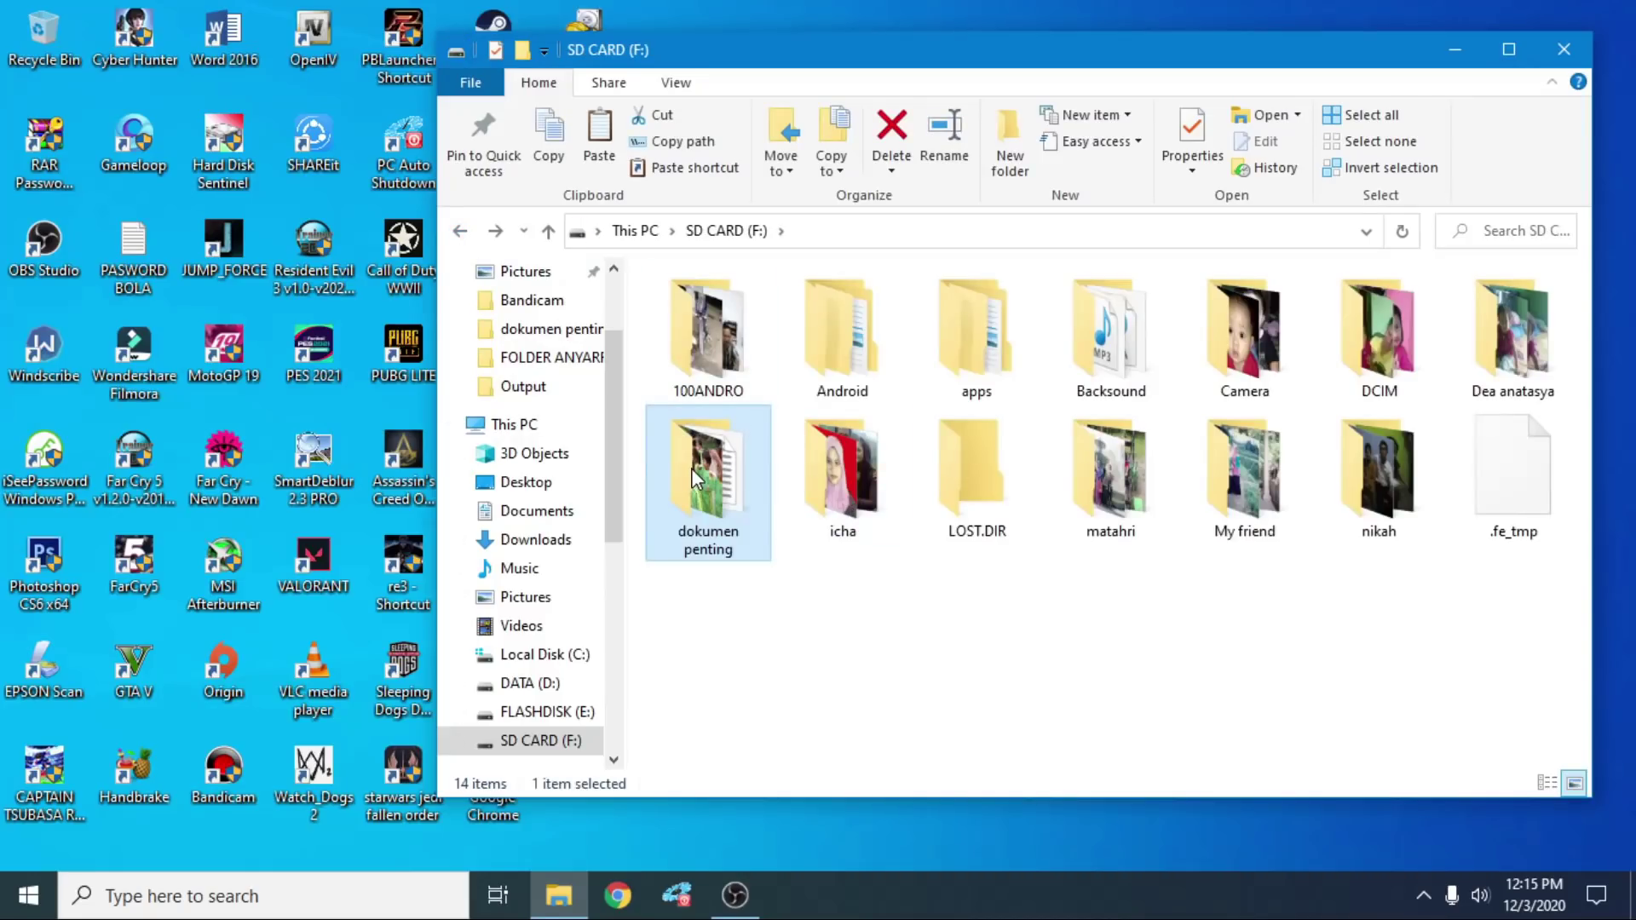
left_click(461, 231)
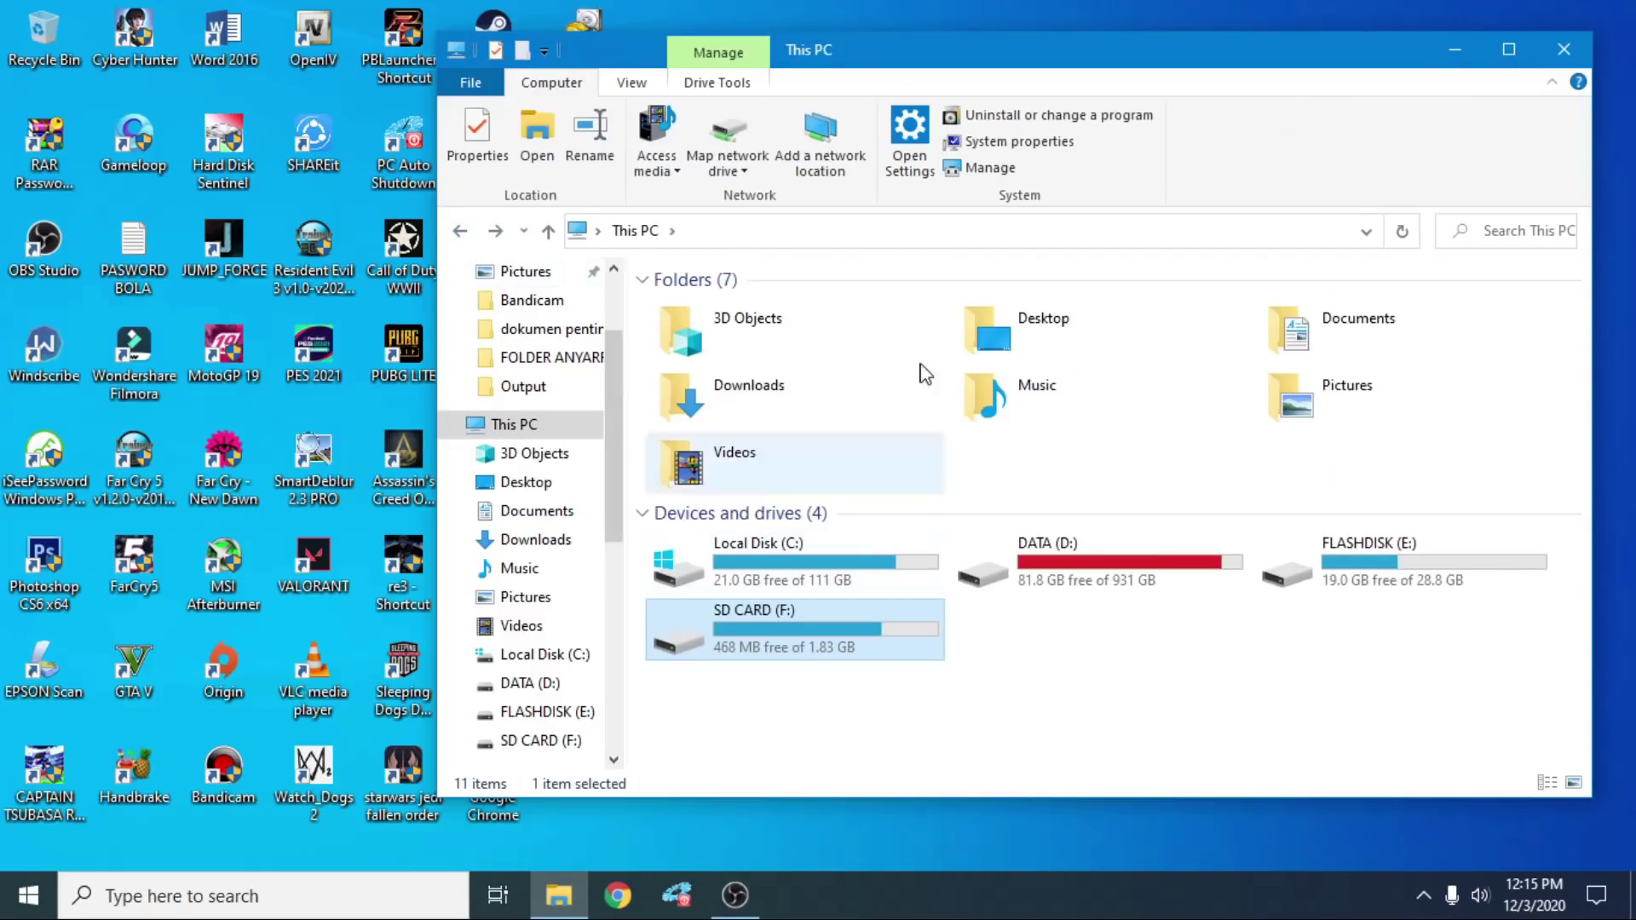
left_click_drag(979, 51, 832, 104)
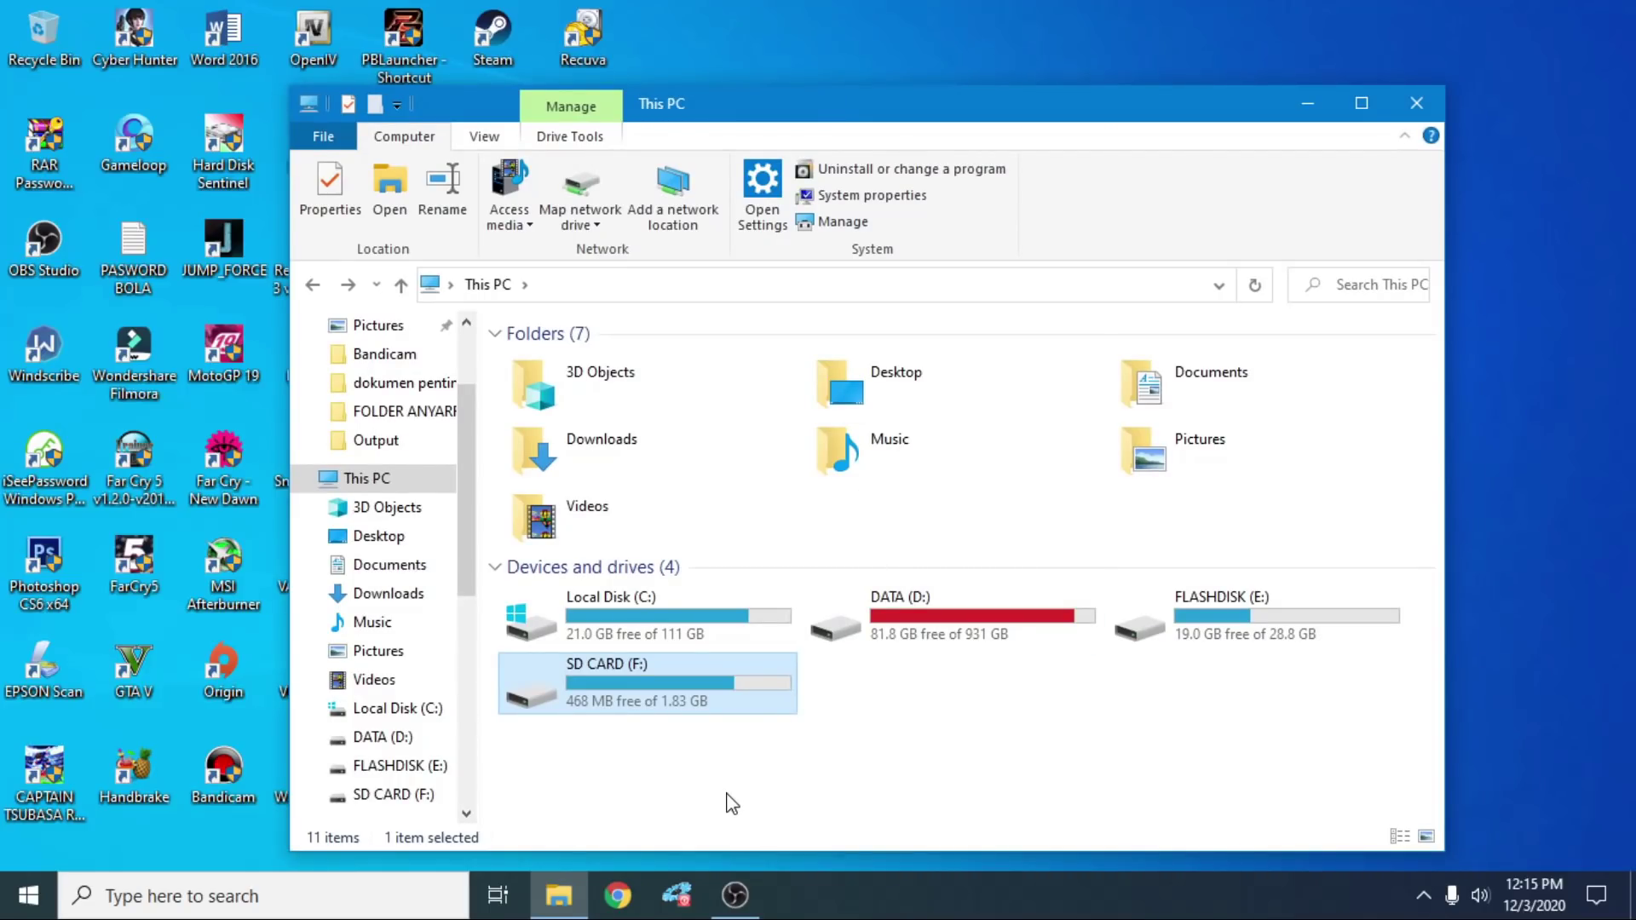
double_click(628, 697)
double_click(588, 465)
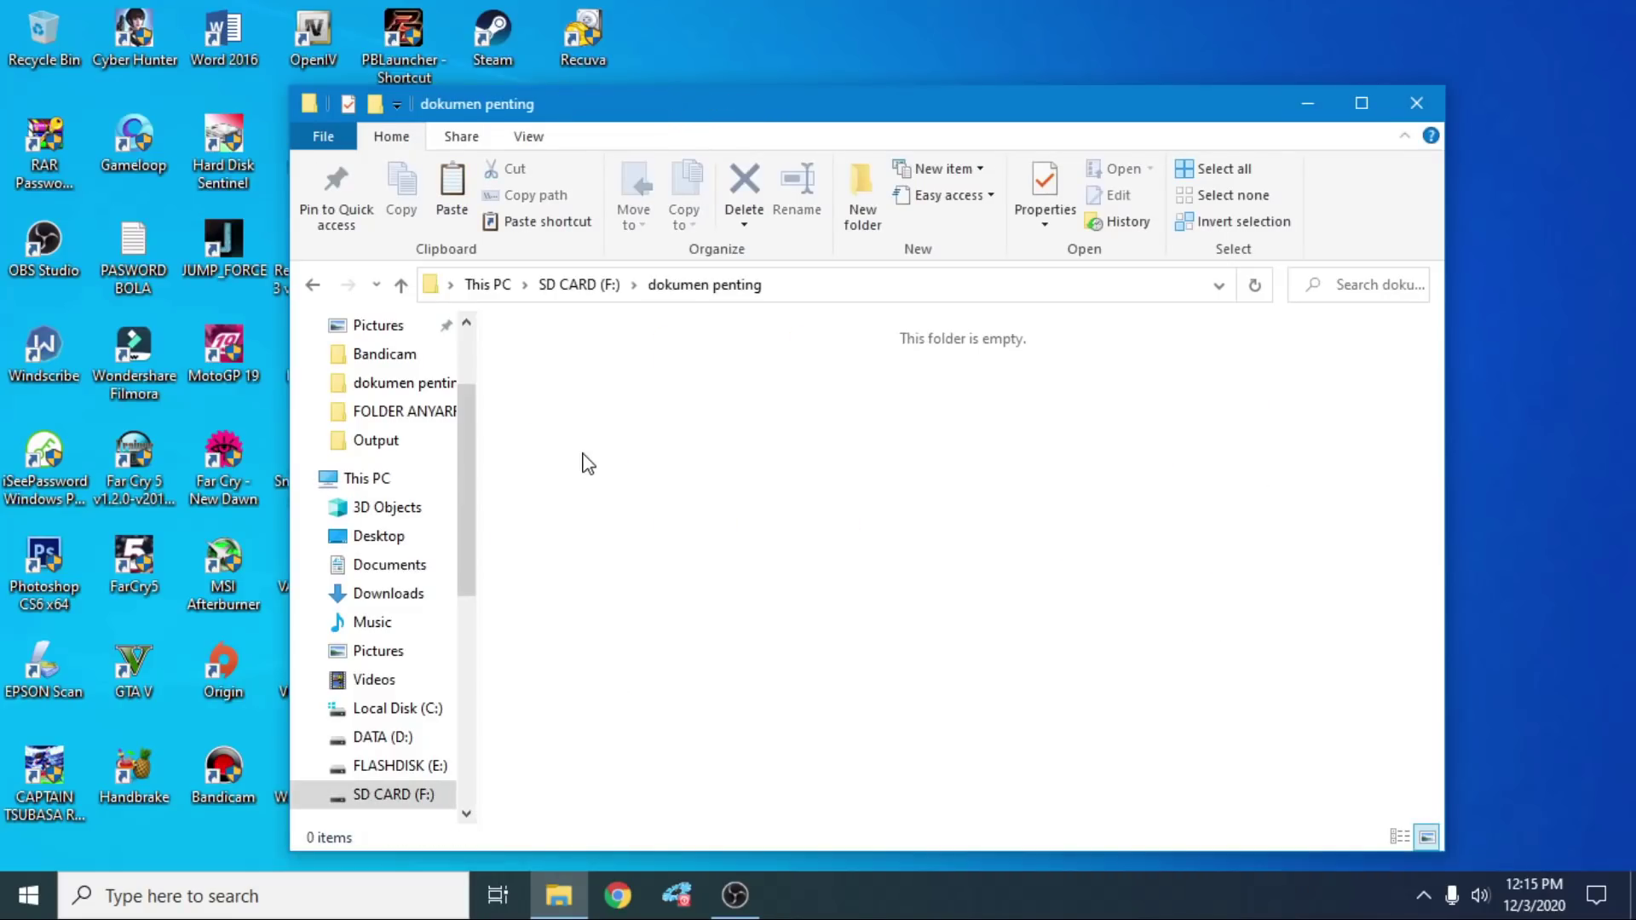
left_click_drag(588, 465, 1316, 824)
left_click(313, 284)
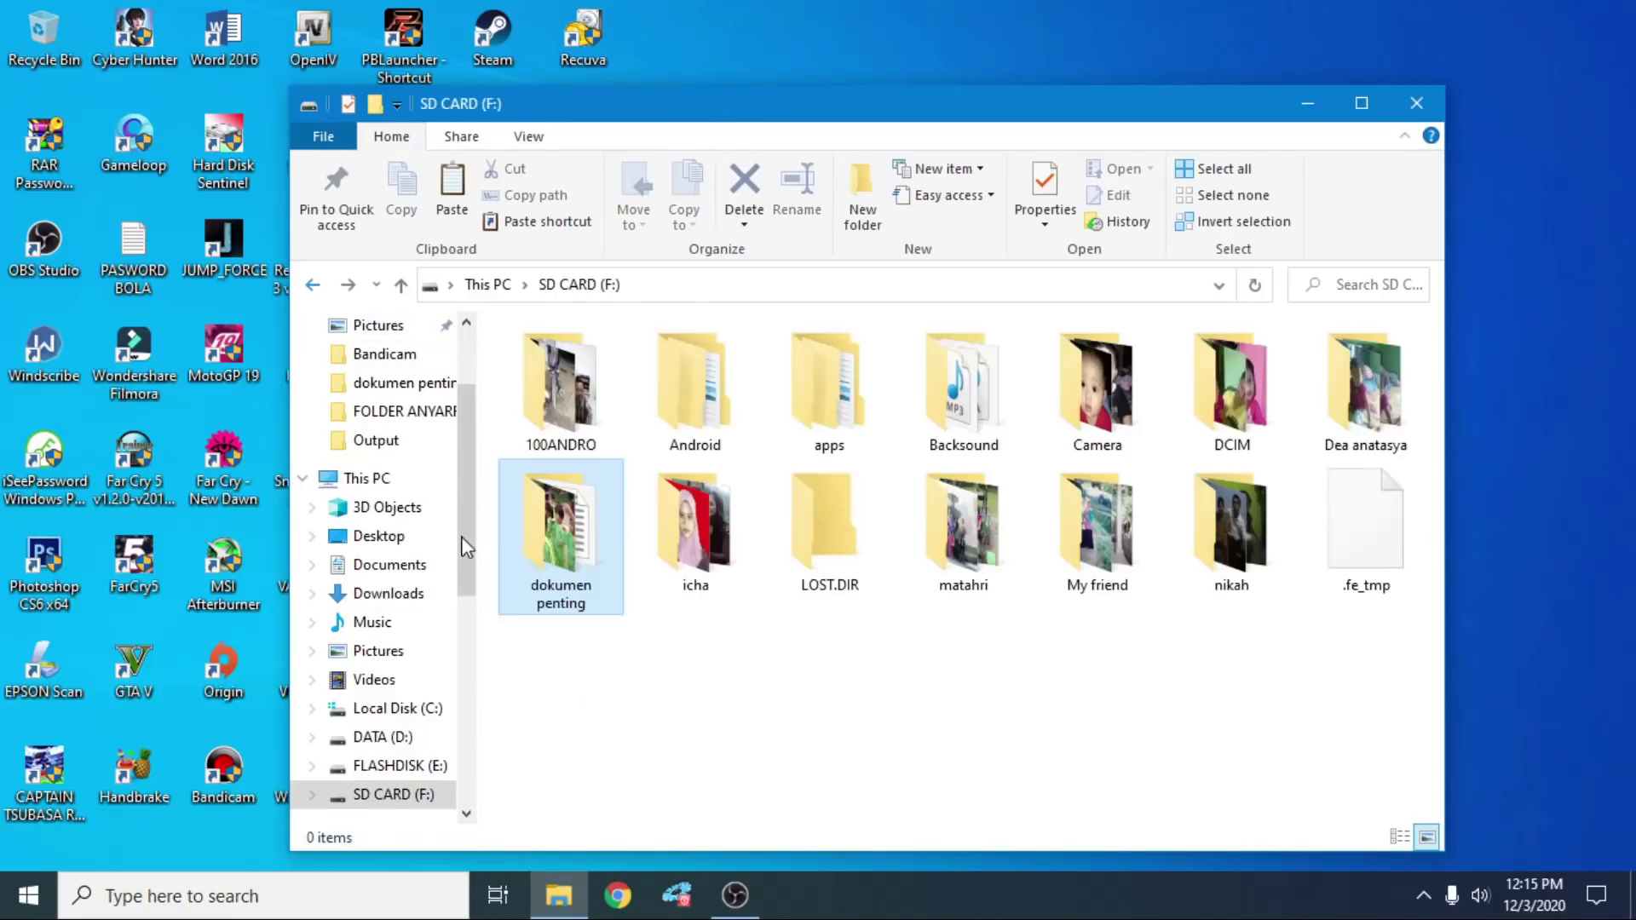
double_click(558, 573)
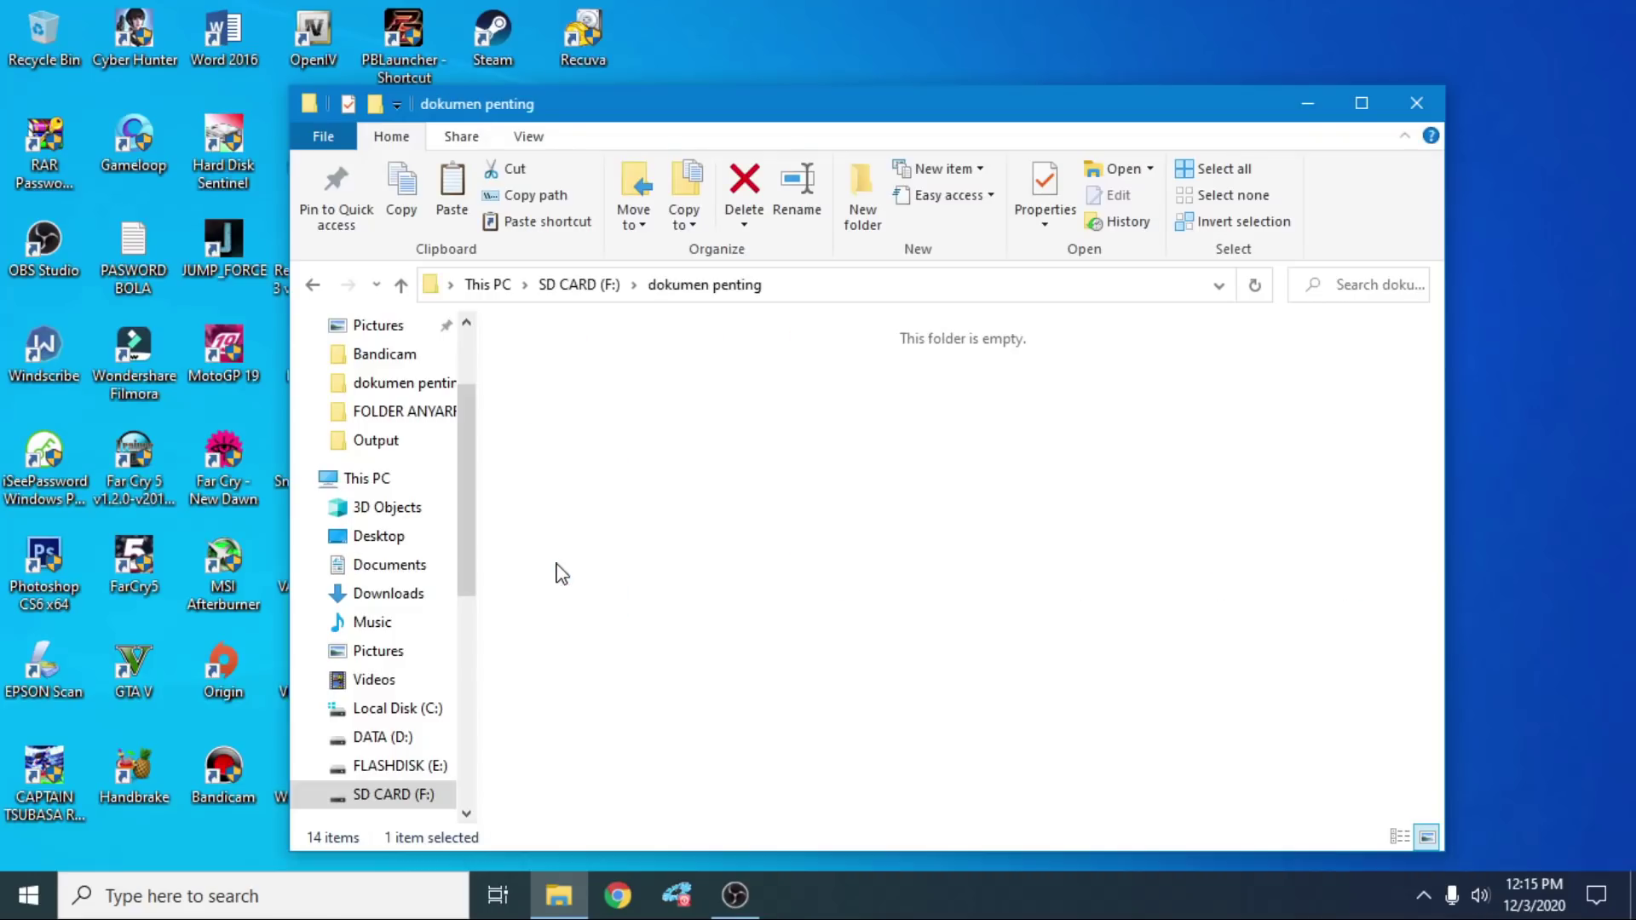
left_click_drag(690, 100, 682, 119)
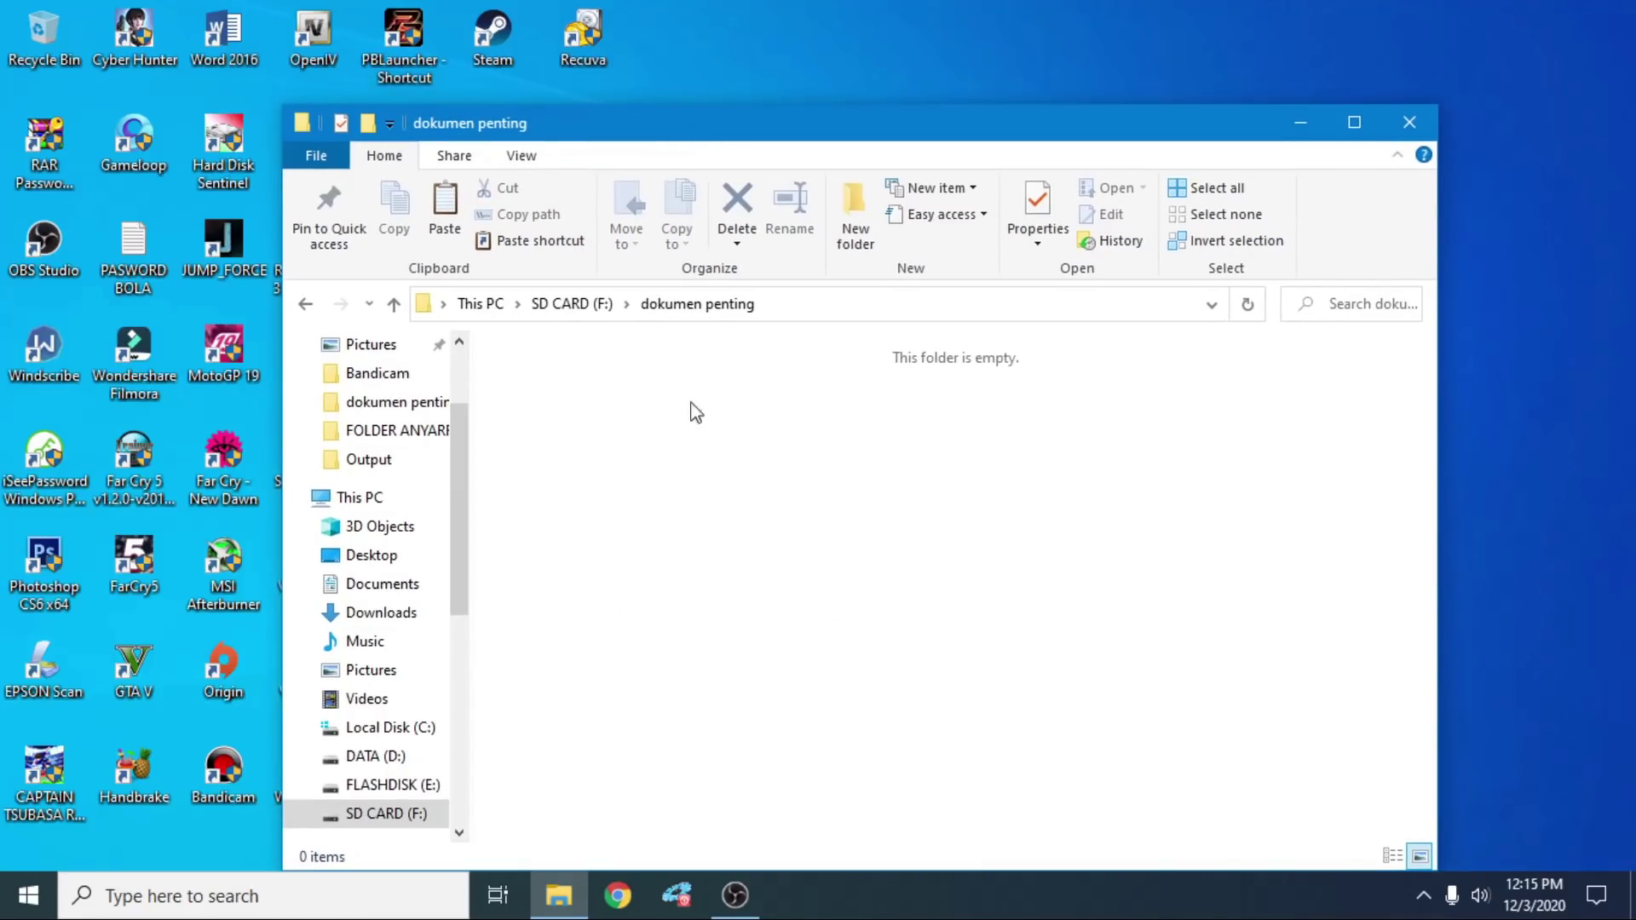
left_click(308, 303)
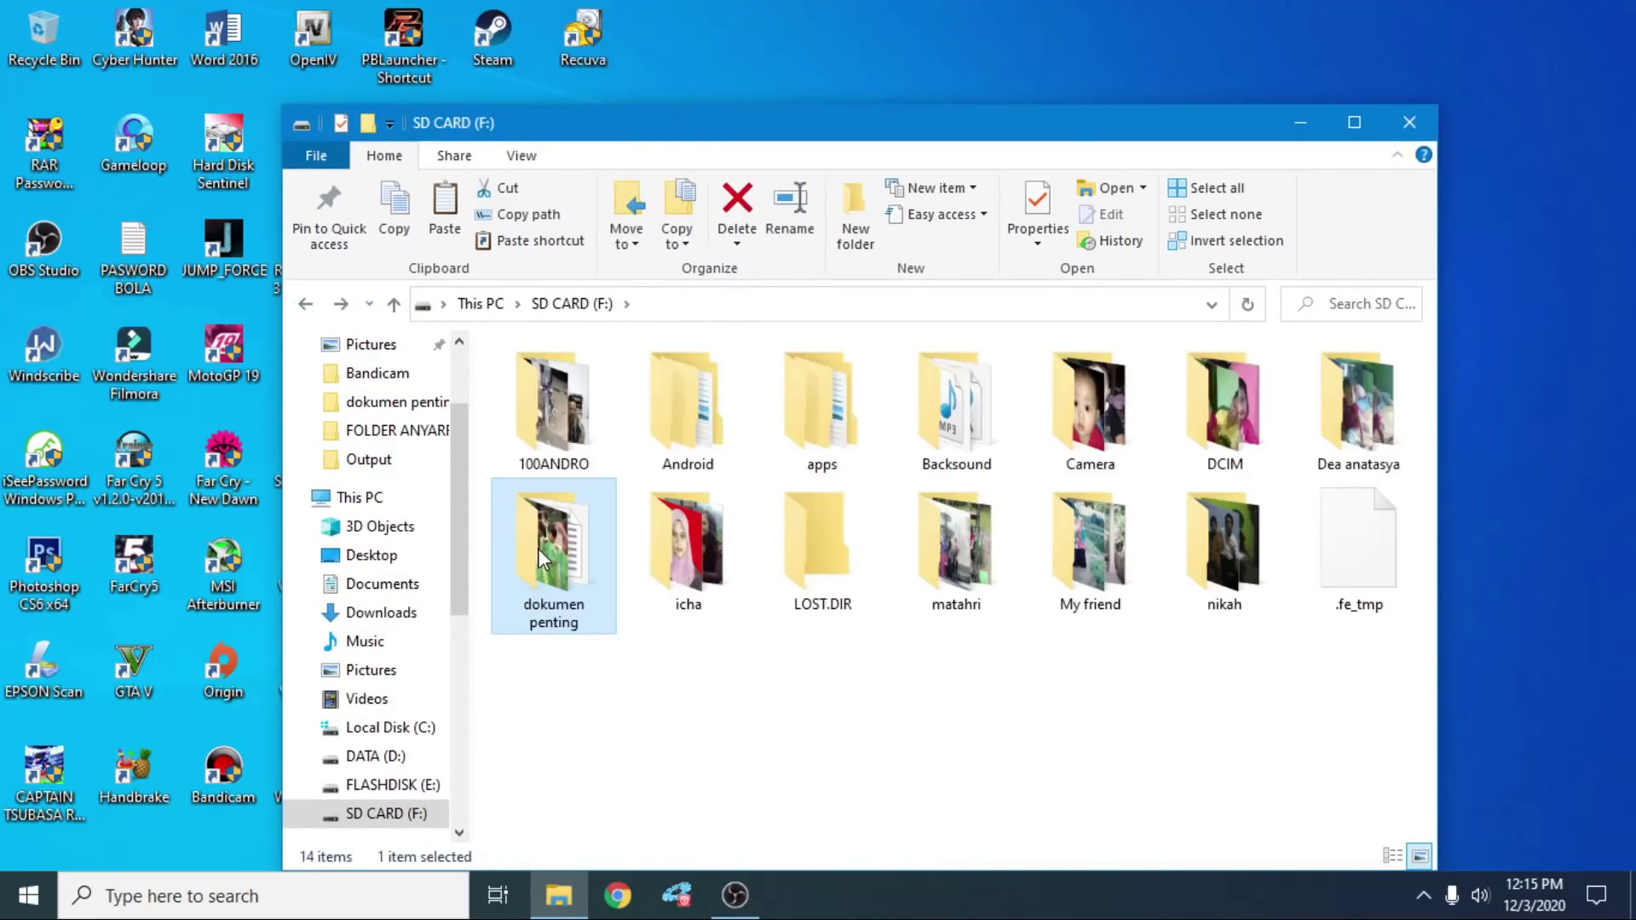
double_click(539, 549)
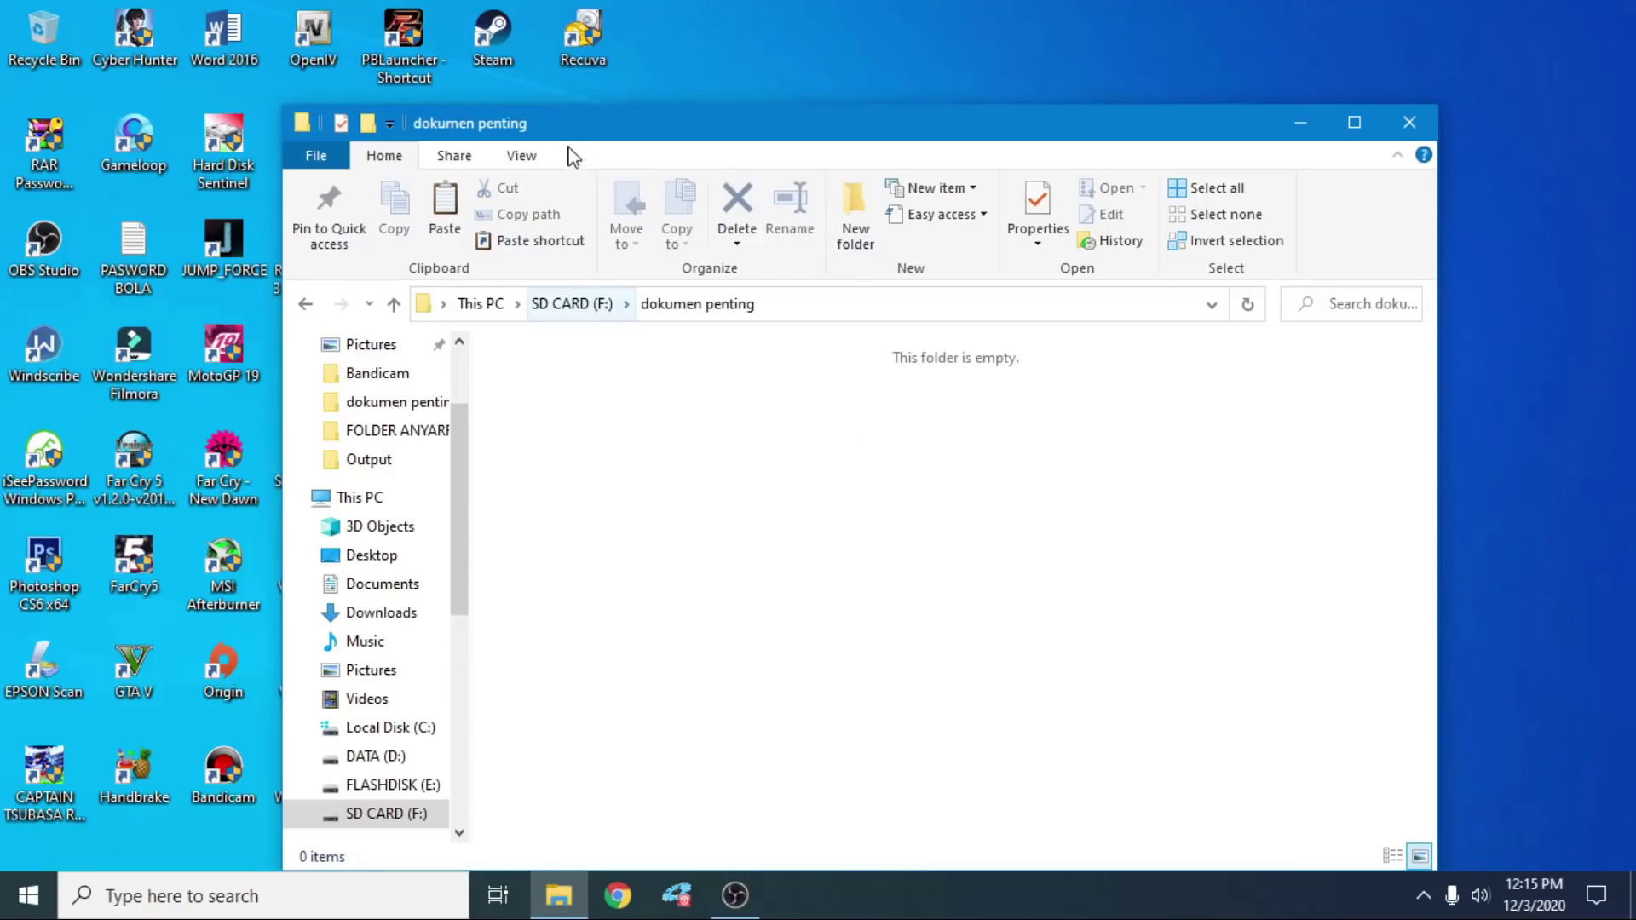
Step: Launch Recuva from the desktop and choose All Files as the file type to recover in the wizard
left_click(570, 44)
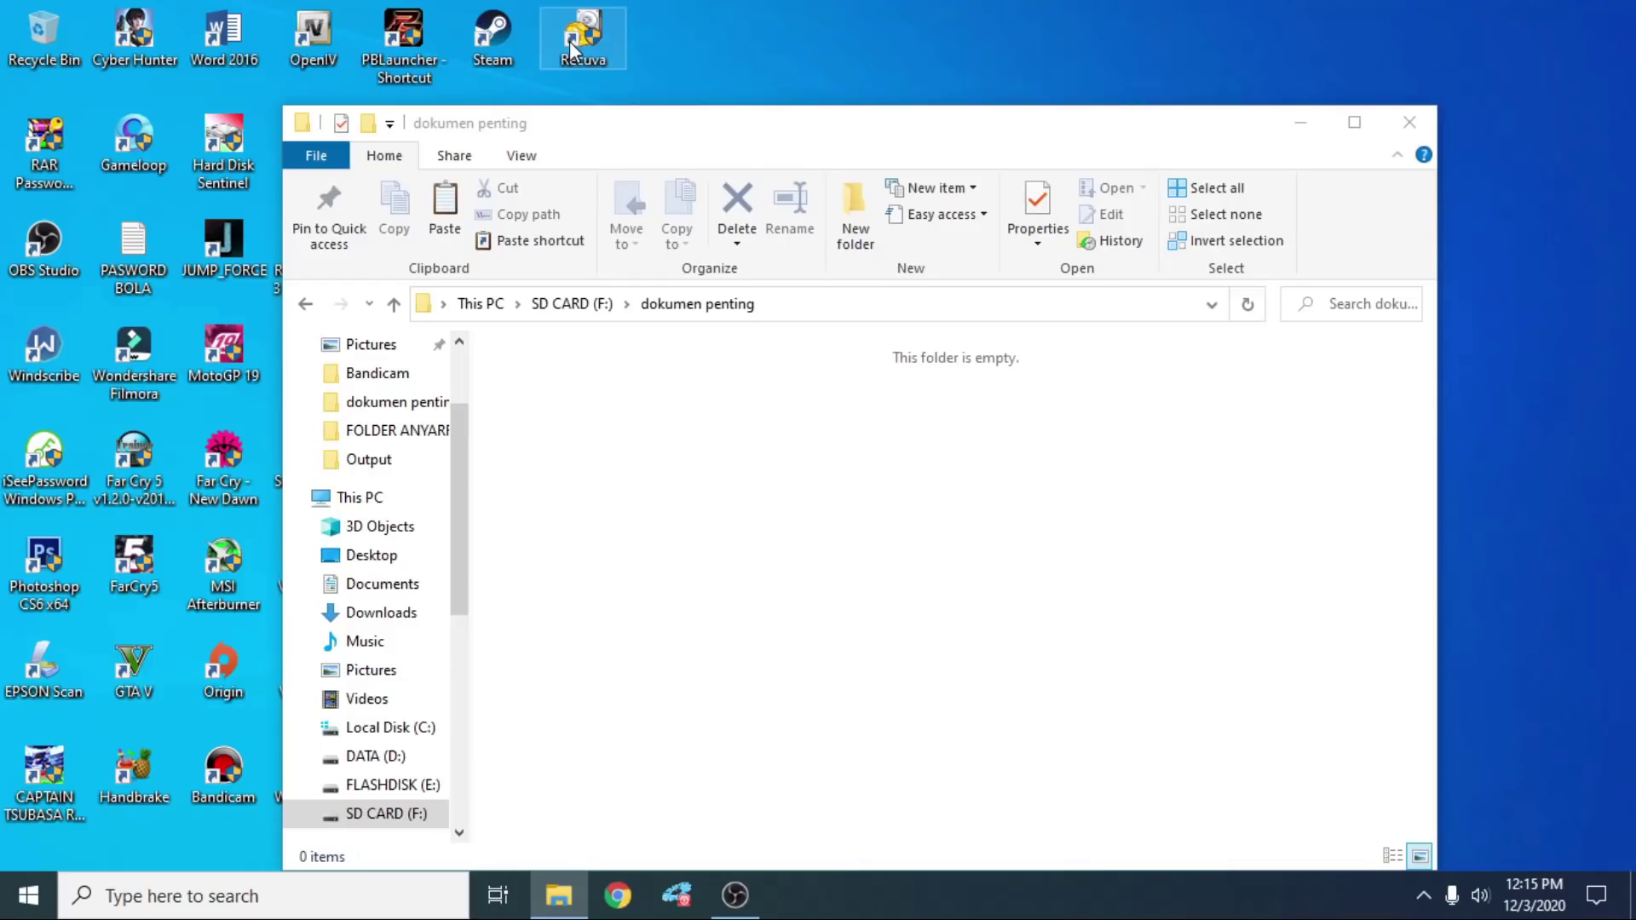
left_click(955, 689)
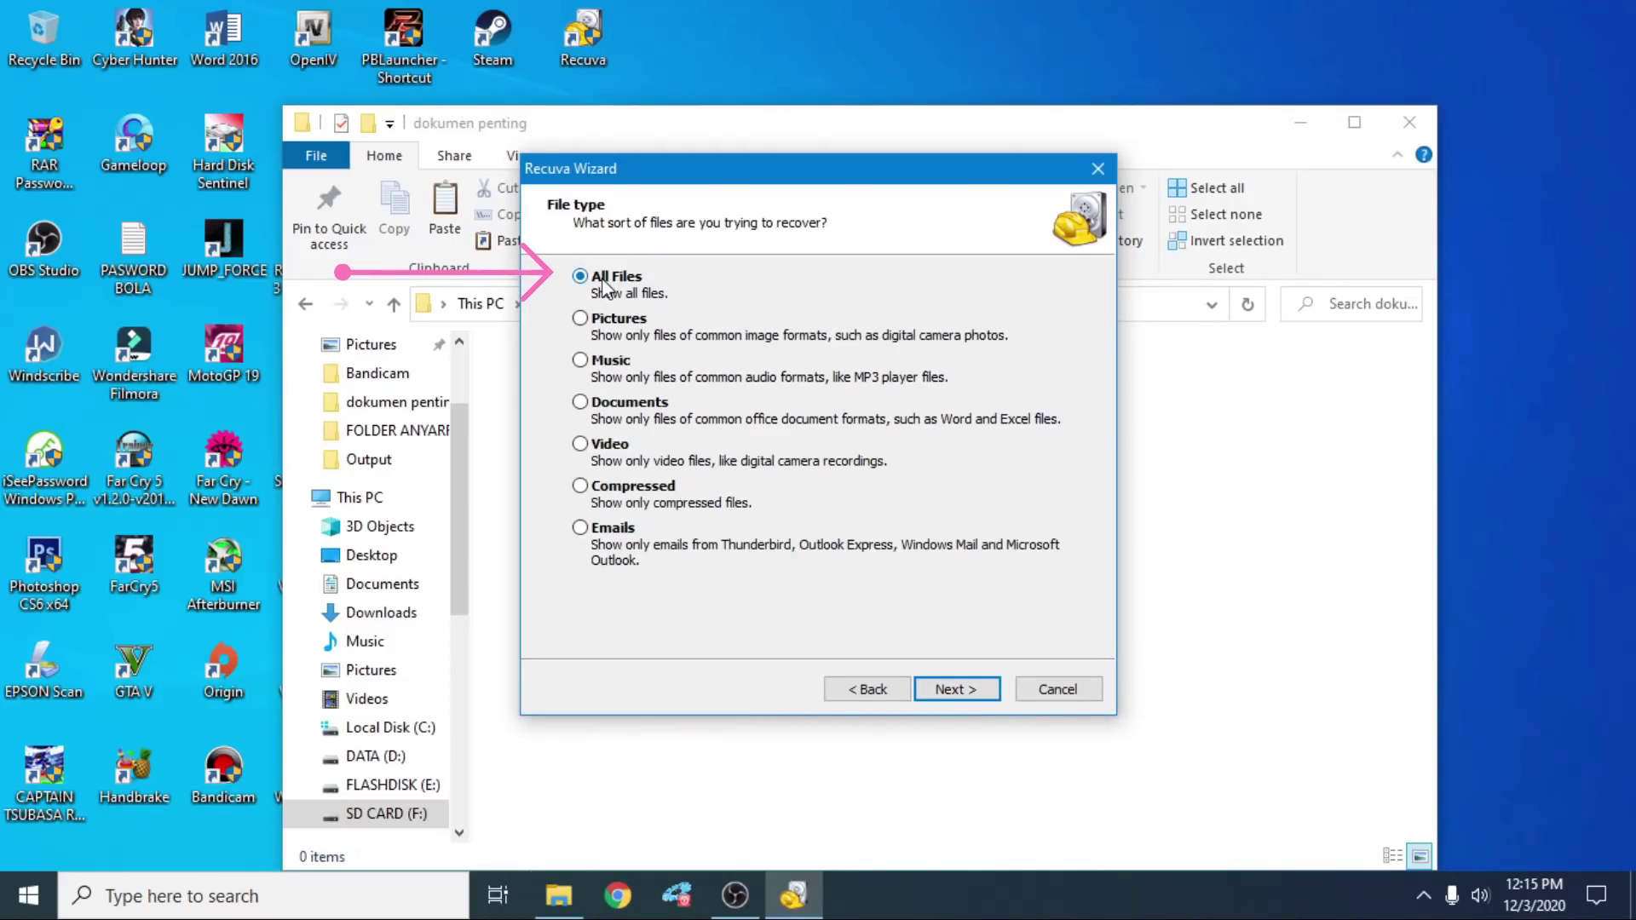
left_click(953, 689)
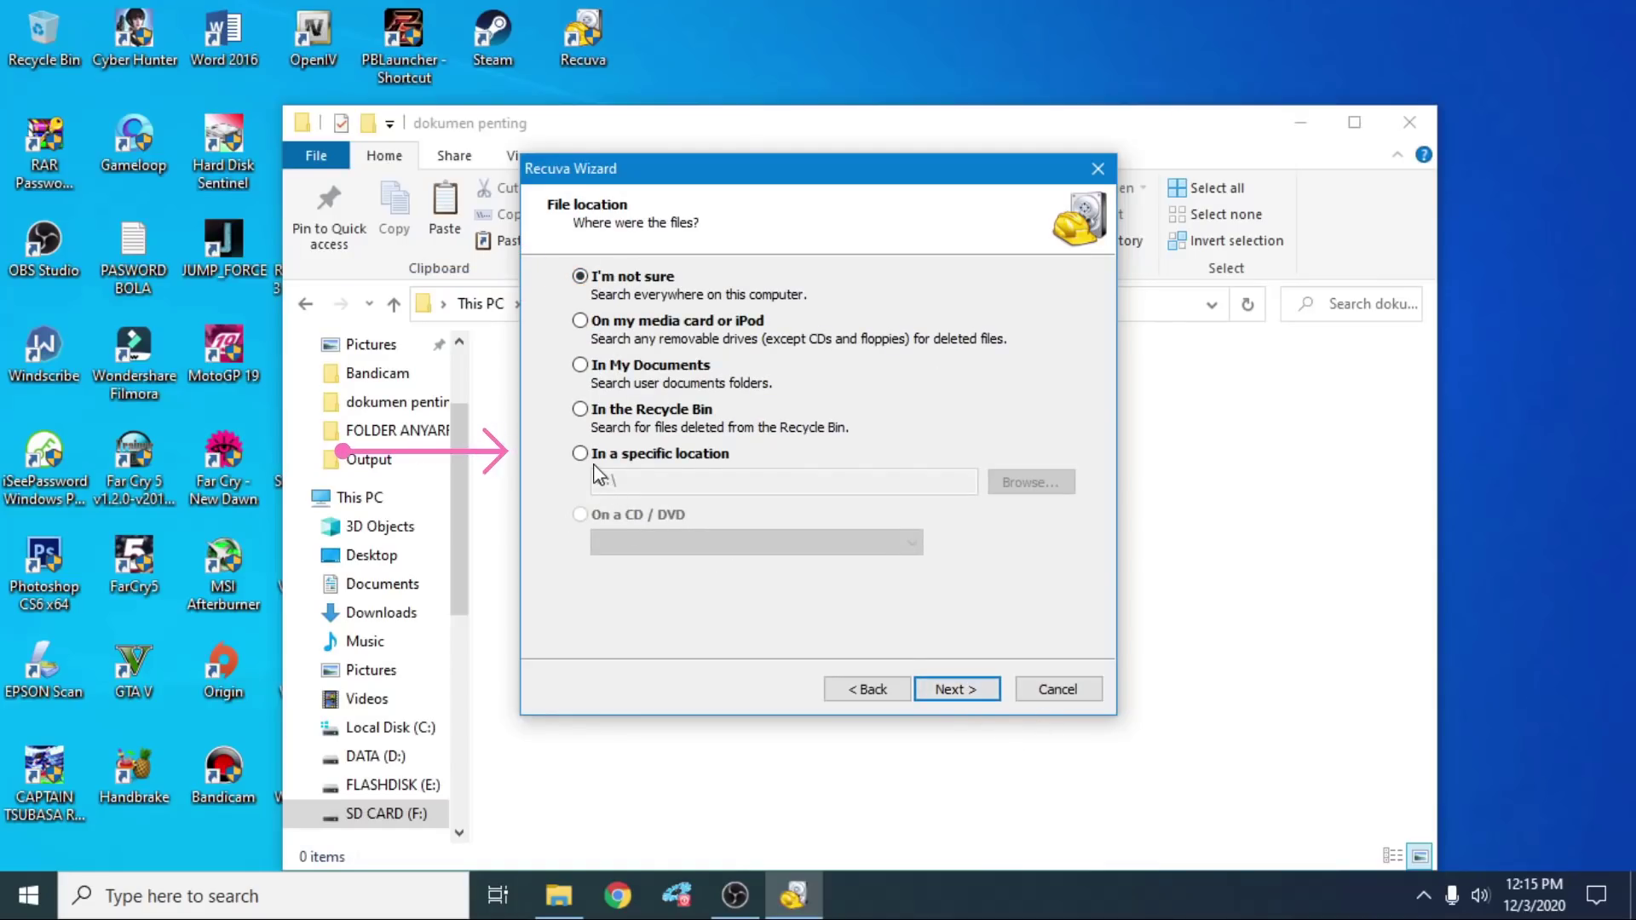
Step: Set the file location to a specific location and choose the SD CARD (F:) drive
left_click(680, 458)
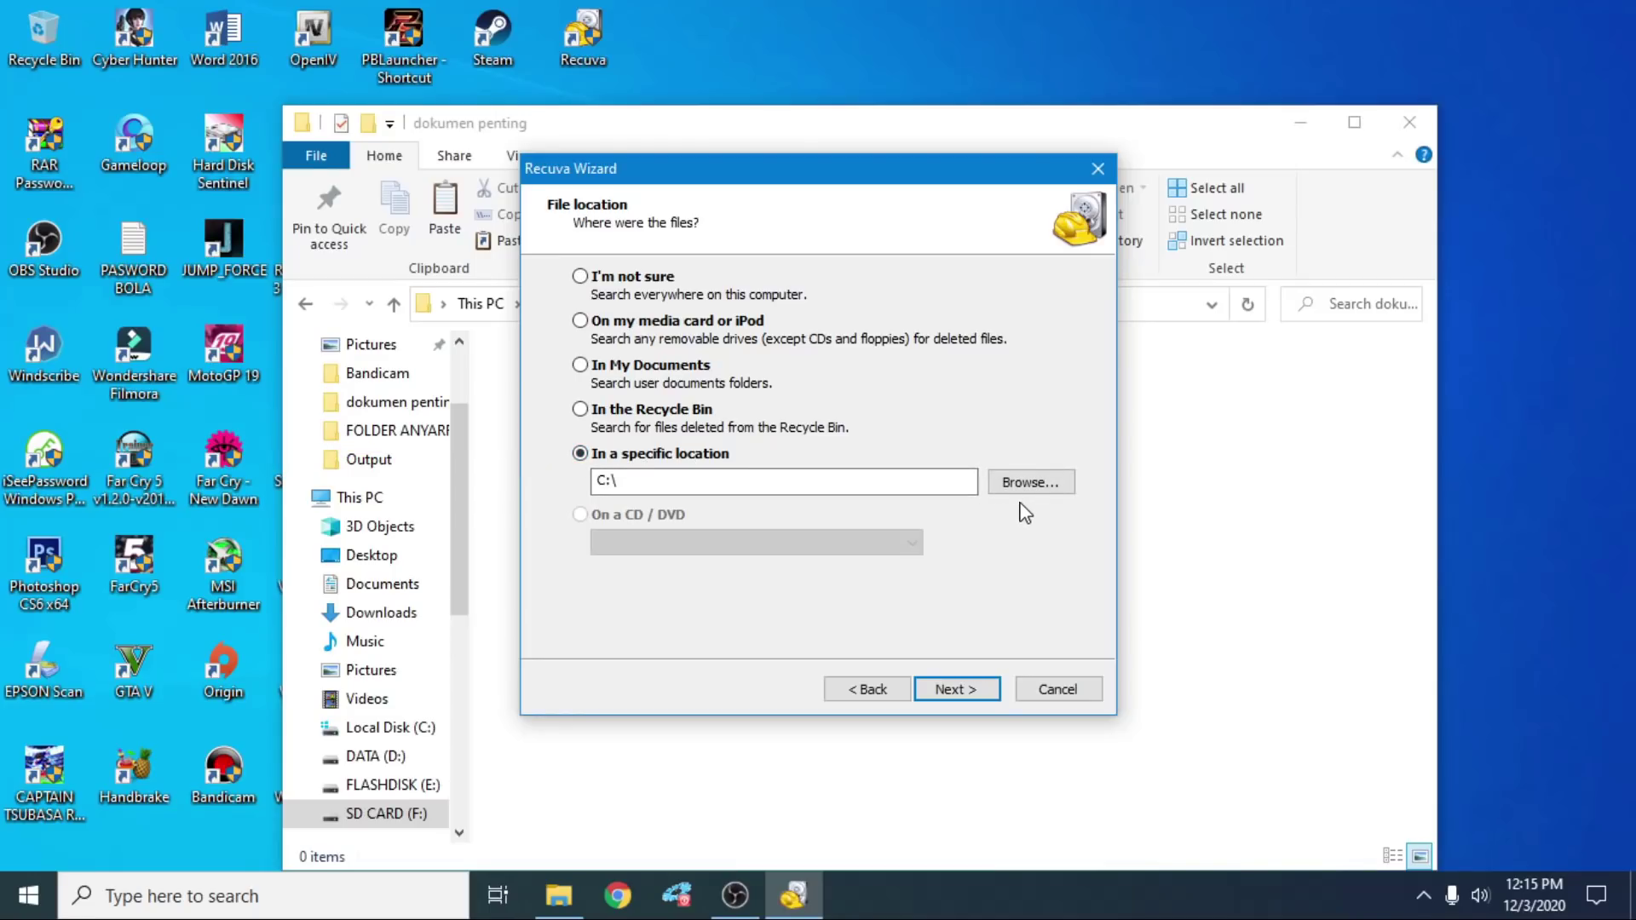
left_click(1005, 487)
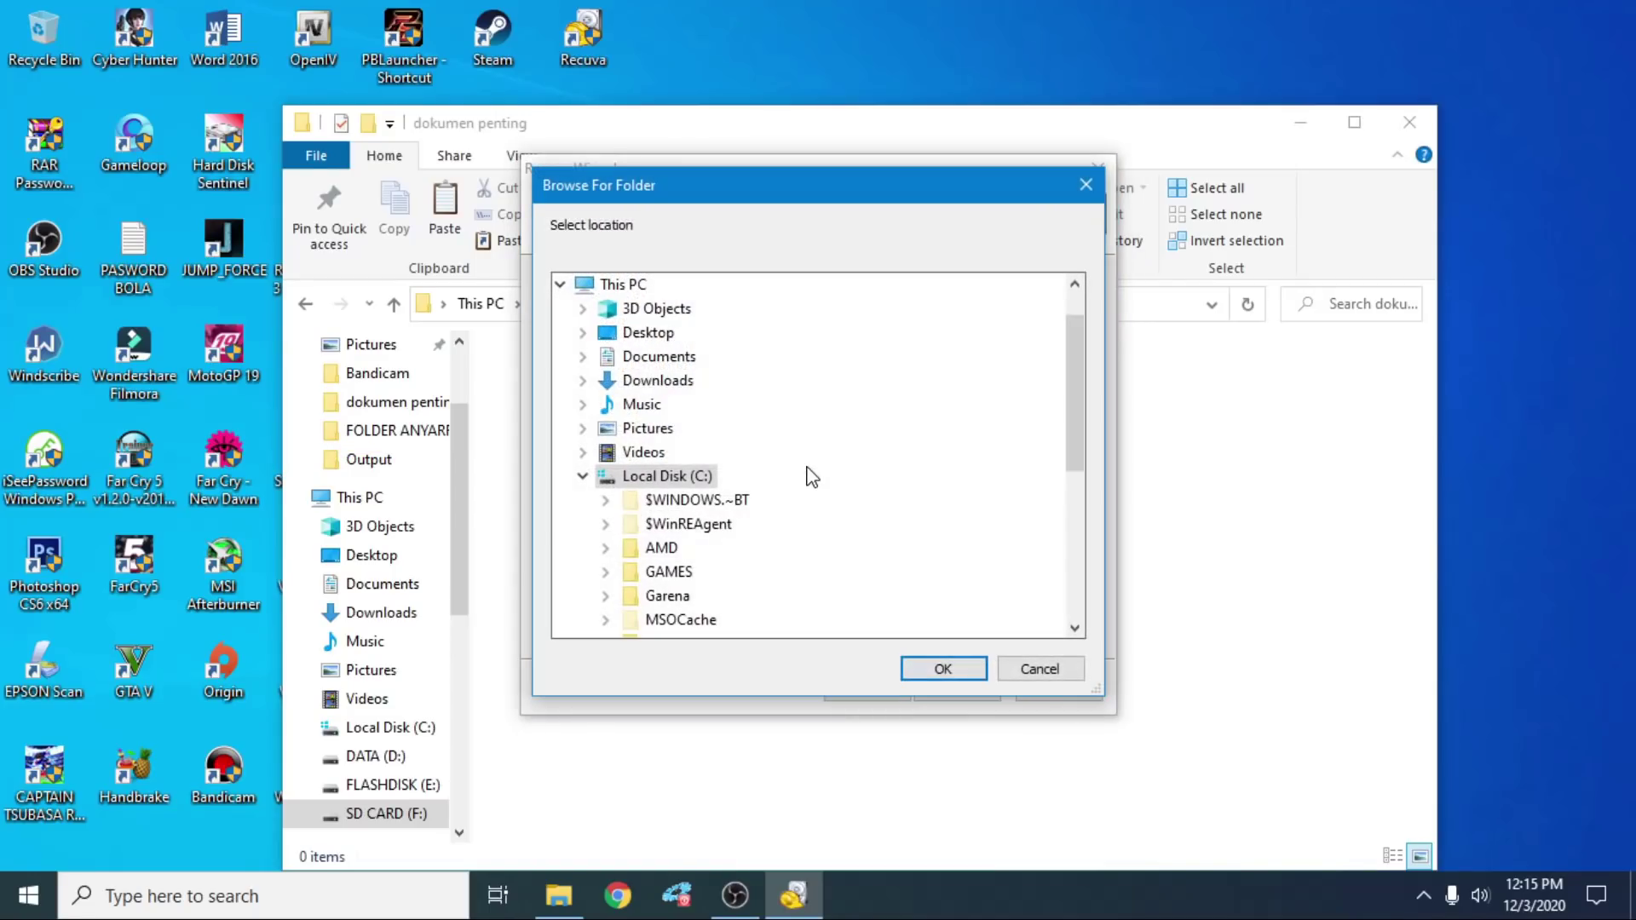
left_click(585, 482)
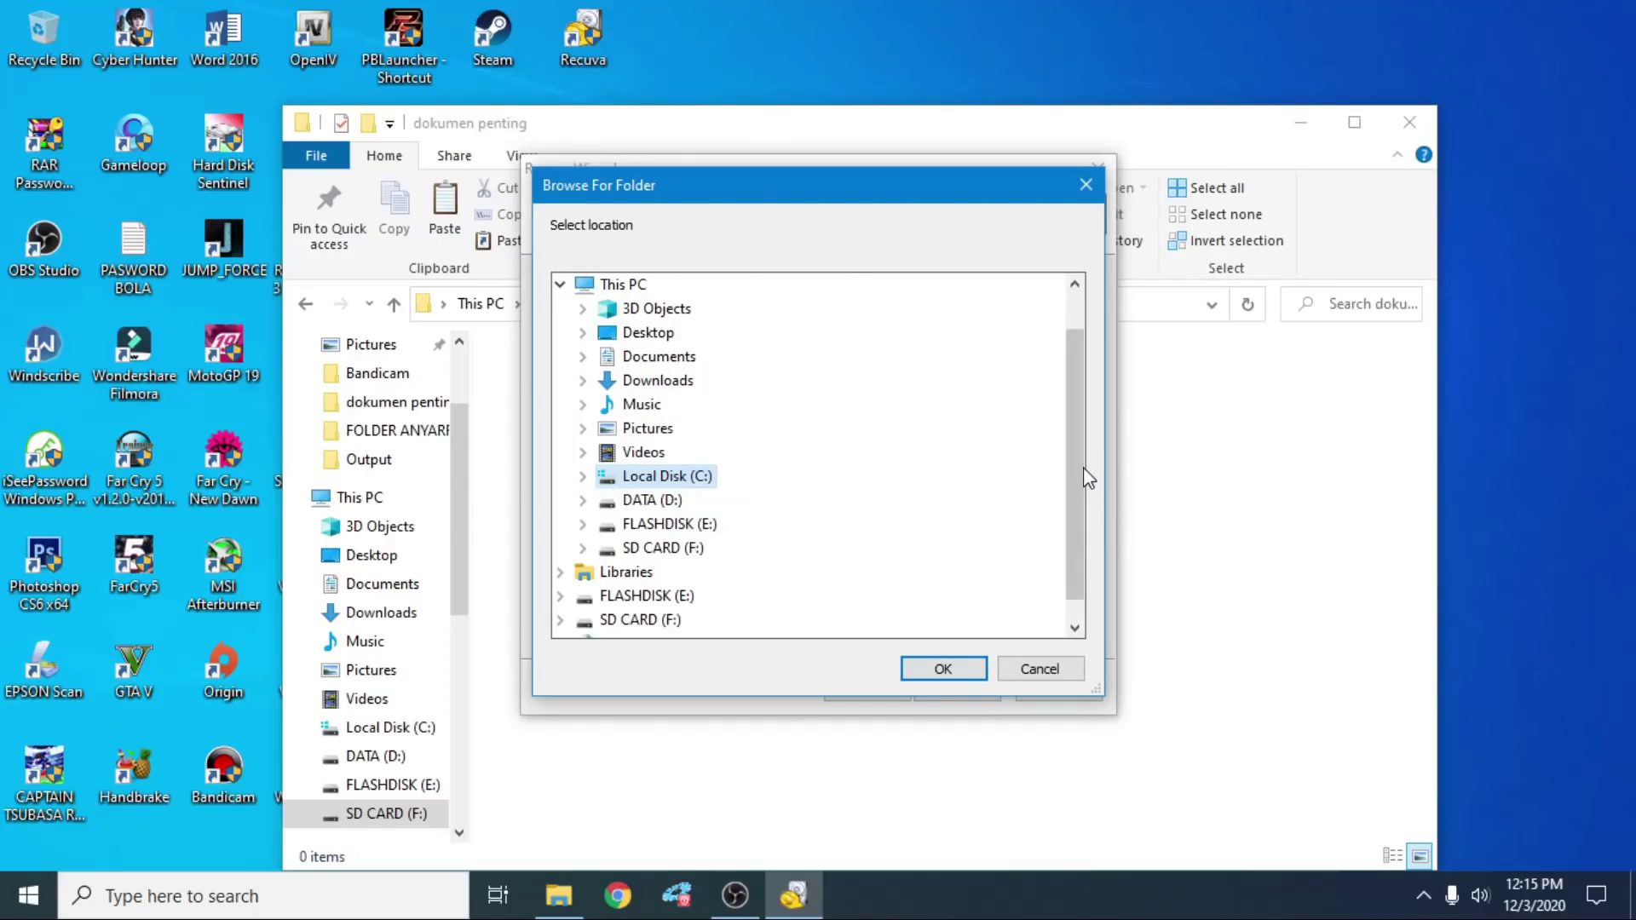
scroll(1082, 475, "down", 1)
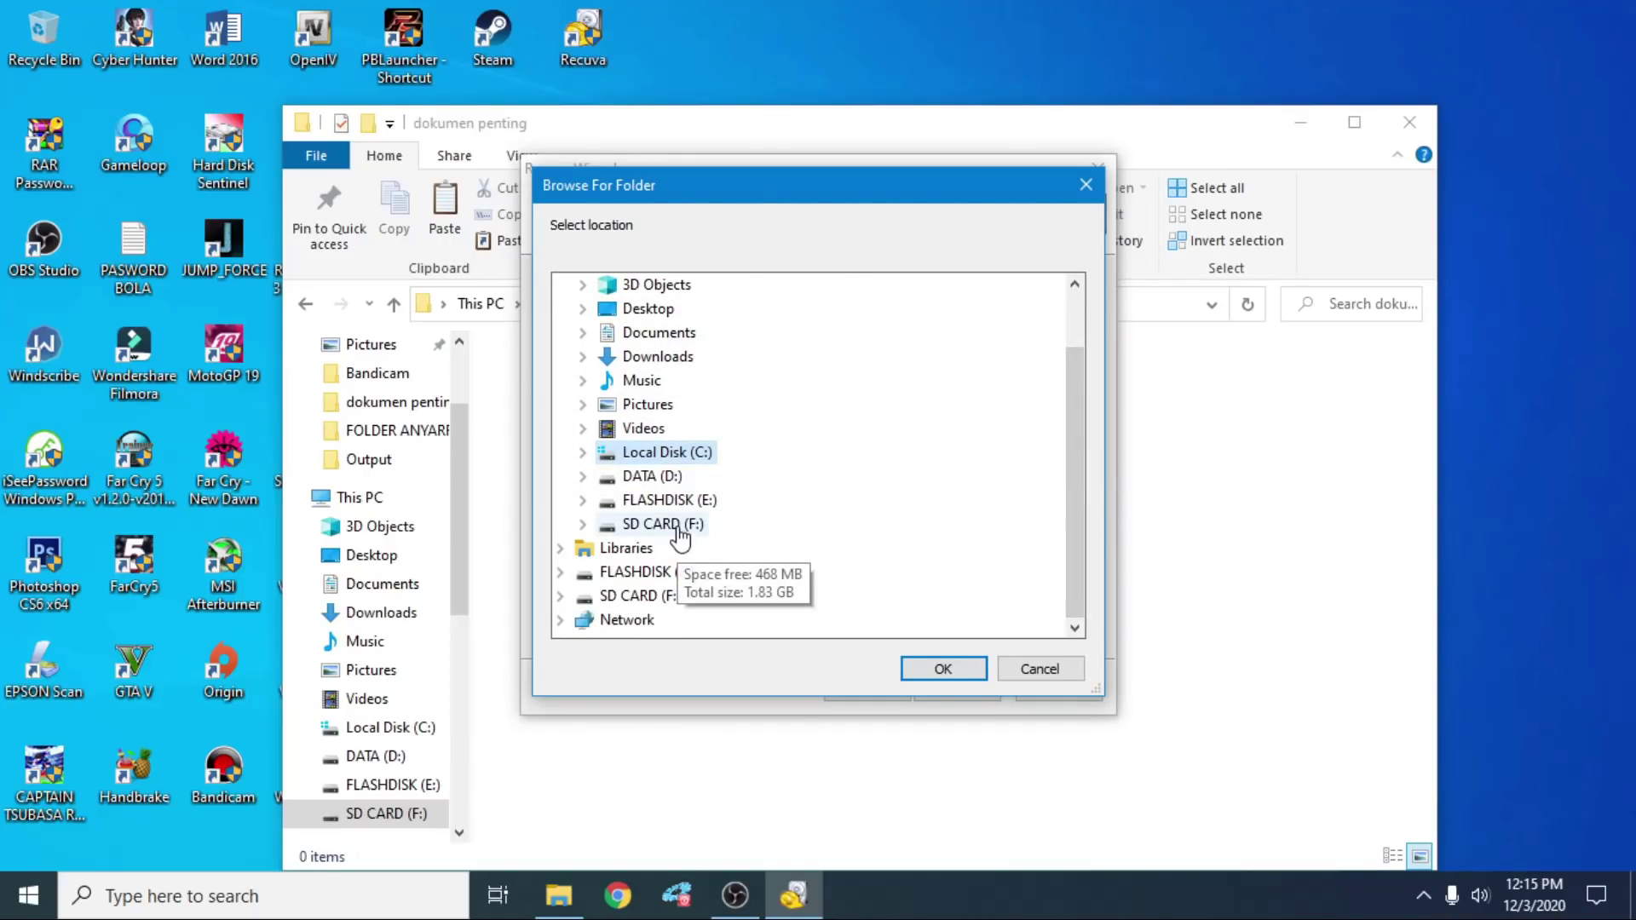
double_click(626, 525)
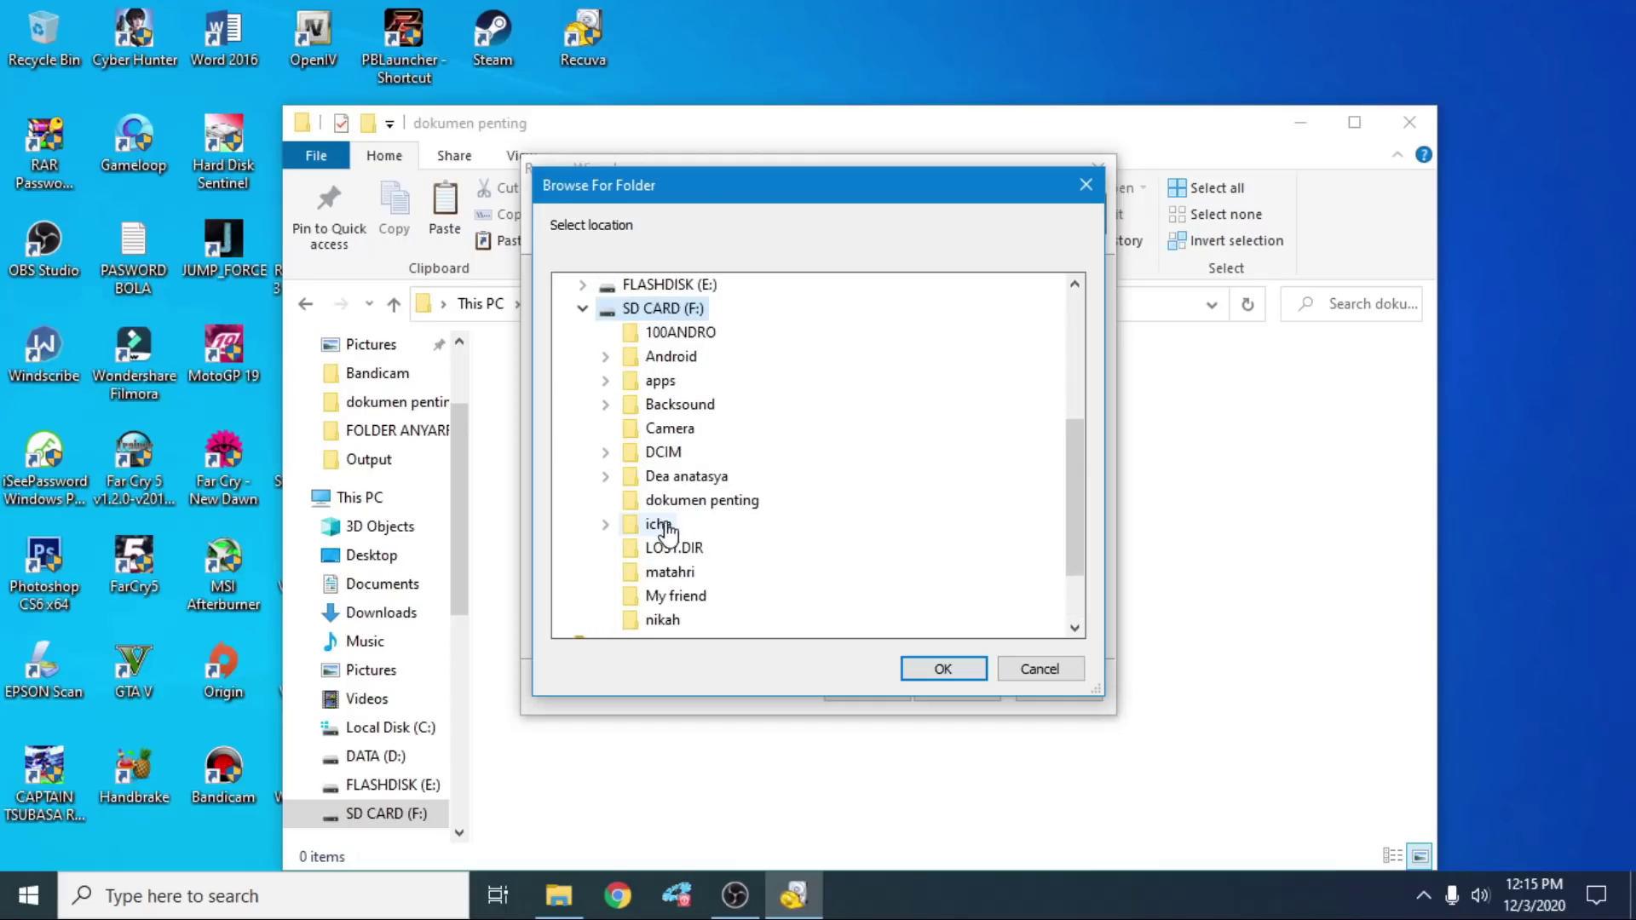
left_click_drag(1072, 477, 980, 439)
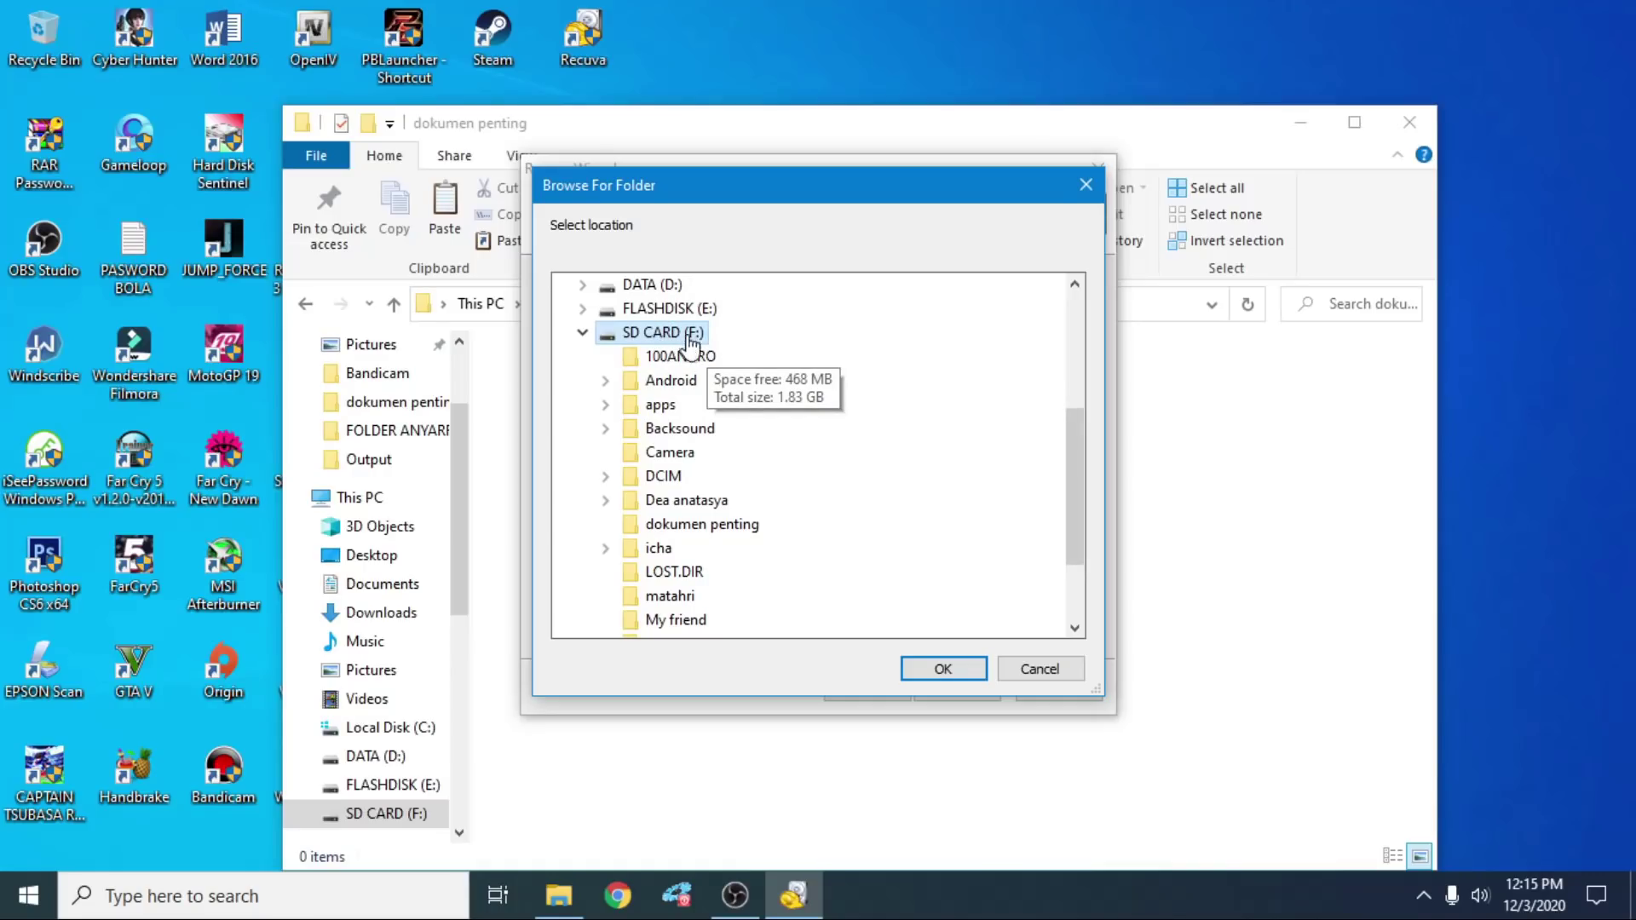
left_click(942, 673)
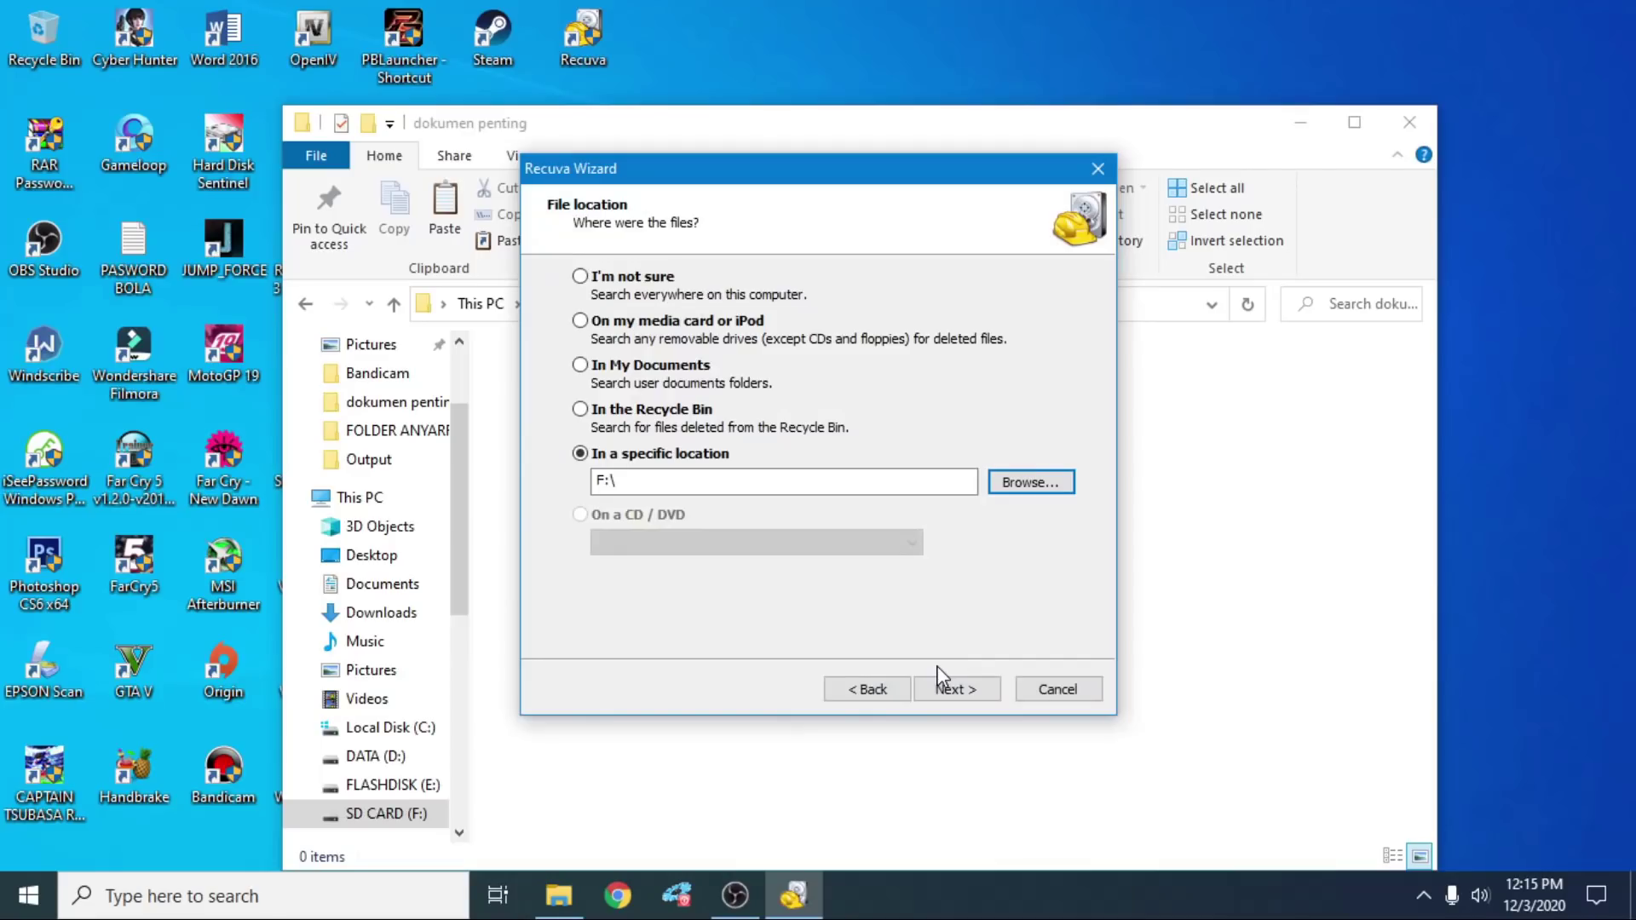
Step: Start the search for deleted files without Deep Scan and maximize the results window
left_click(949, 692)
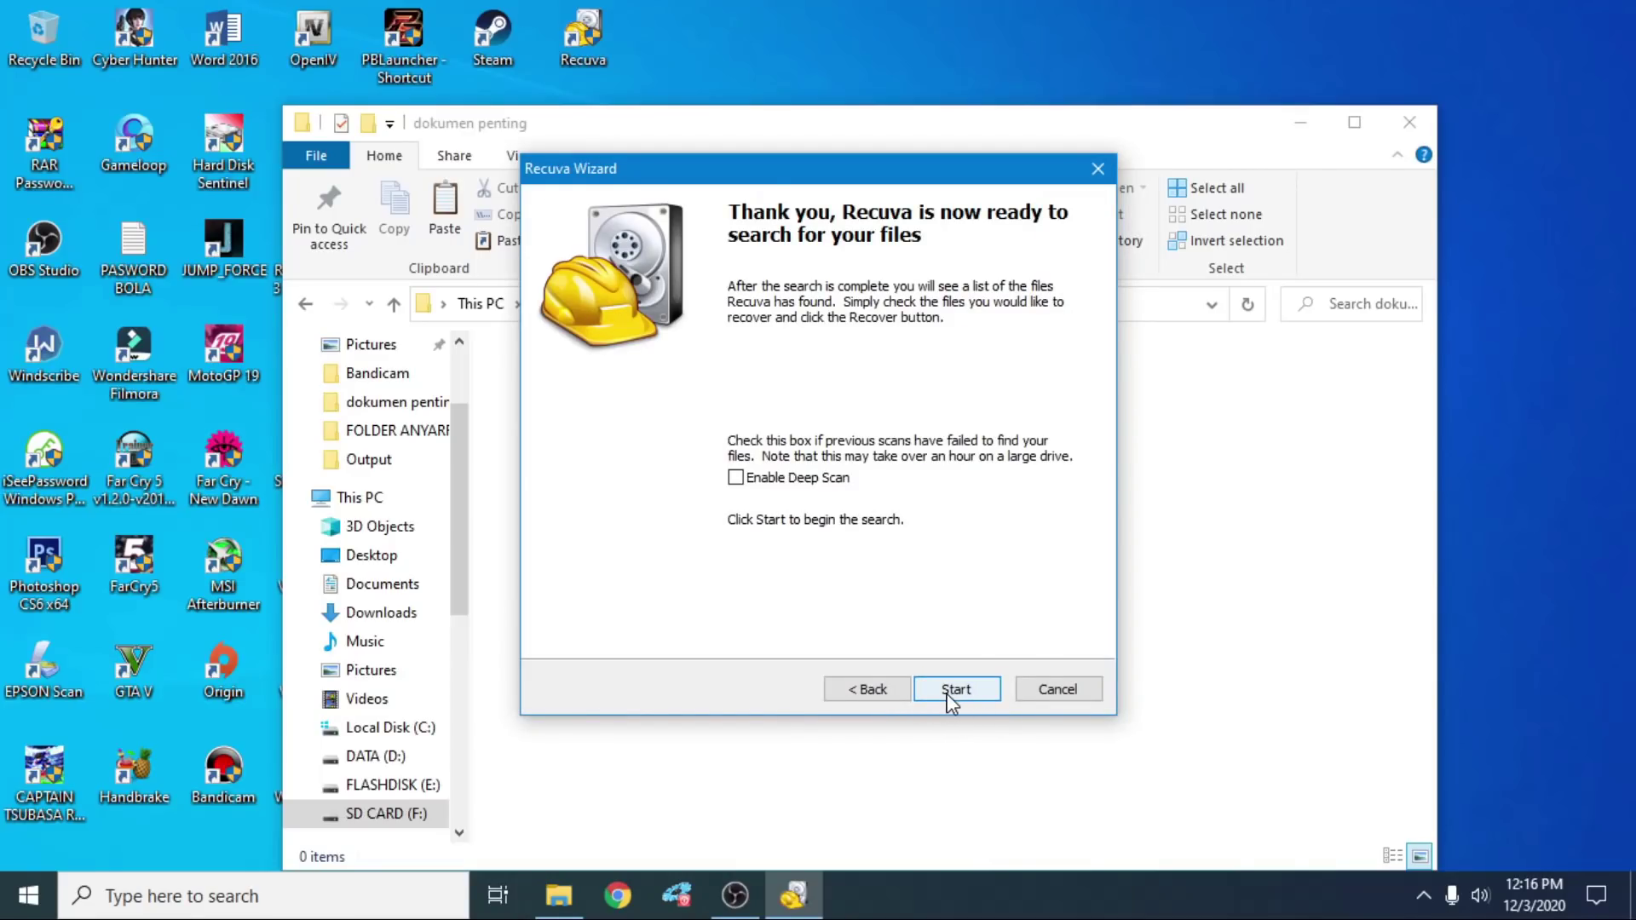
left_click(952, 692)
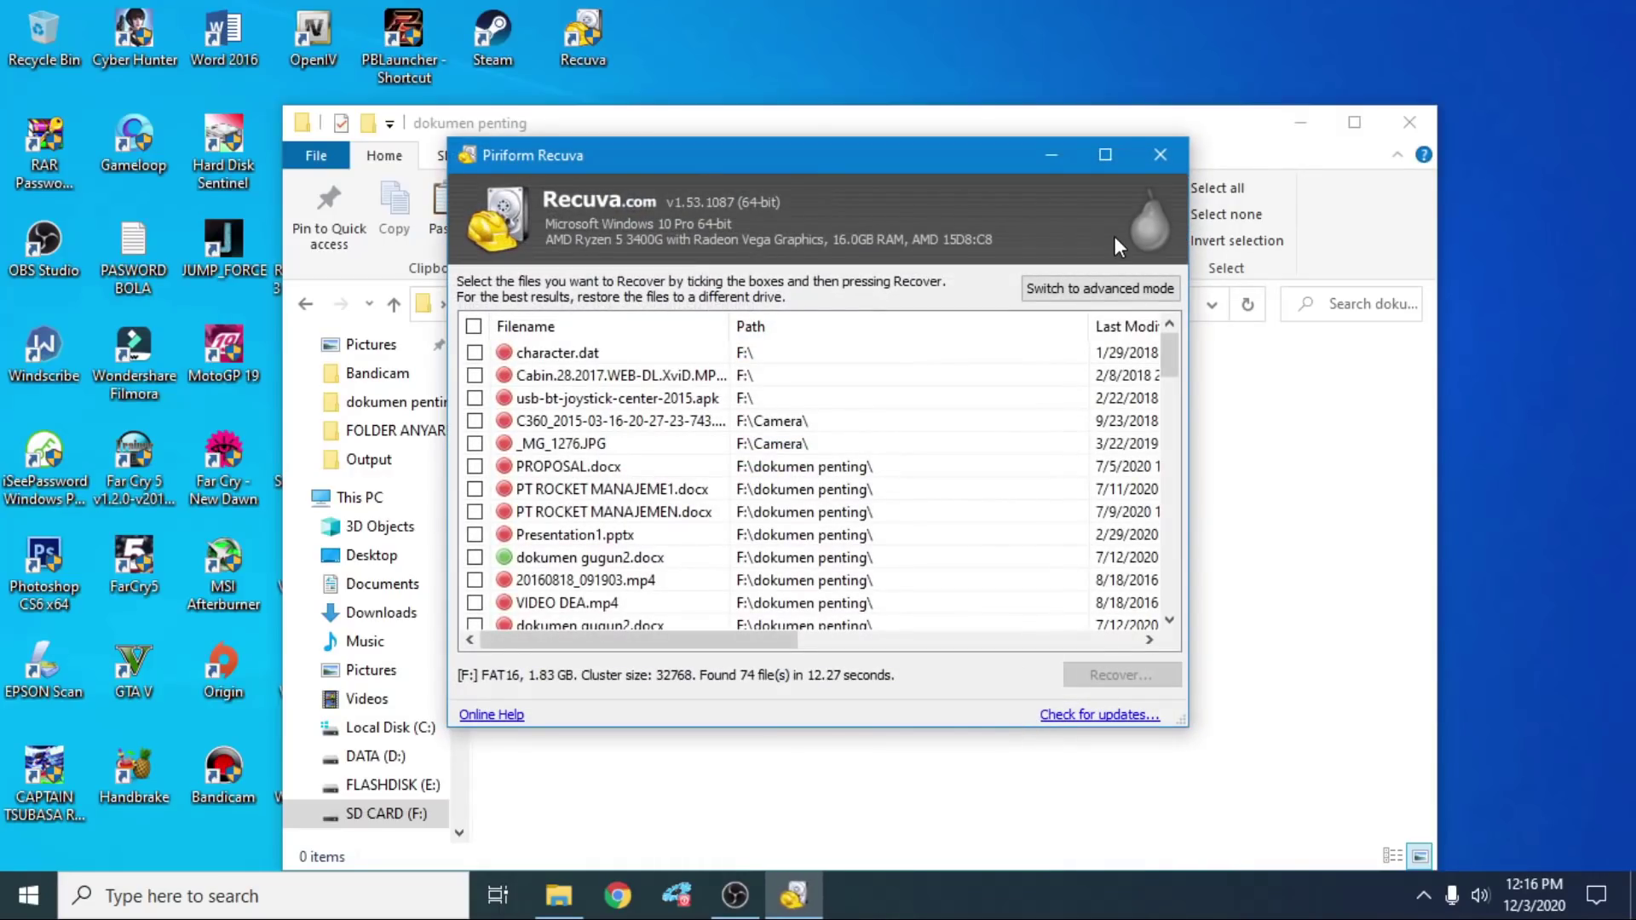
left_click(1106, 155)
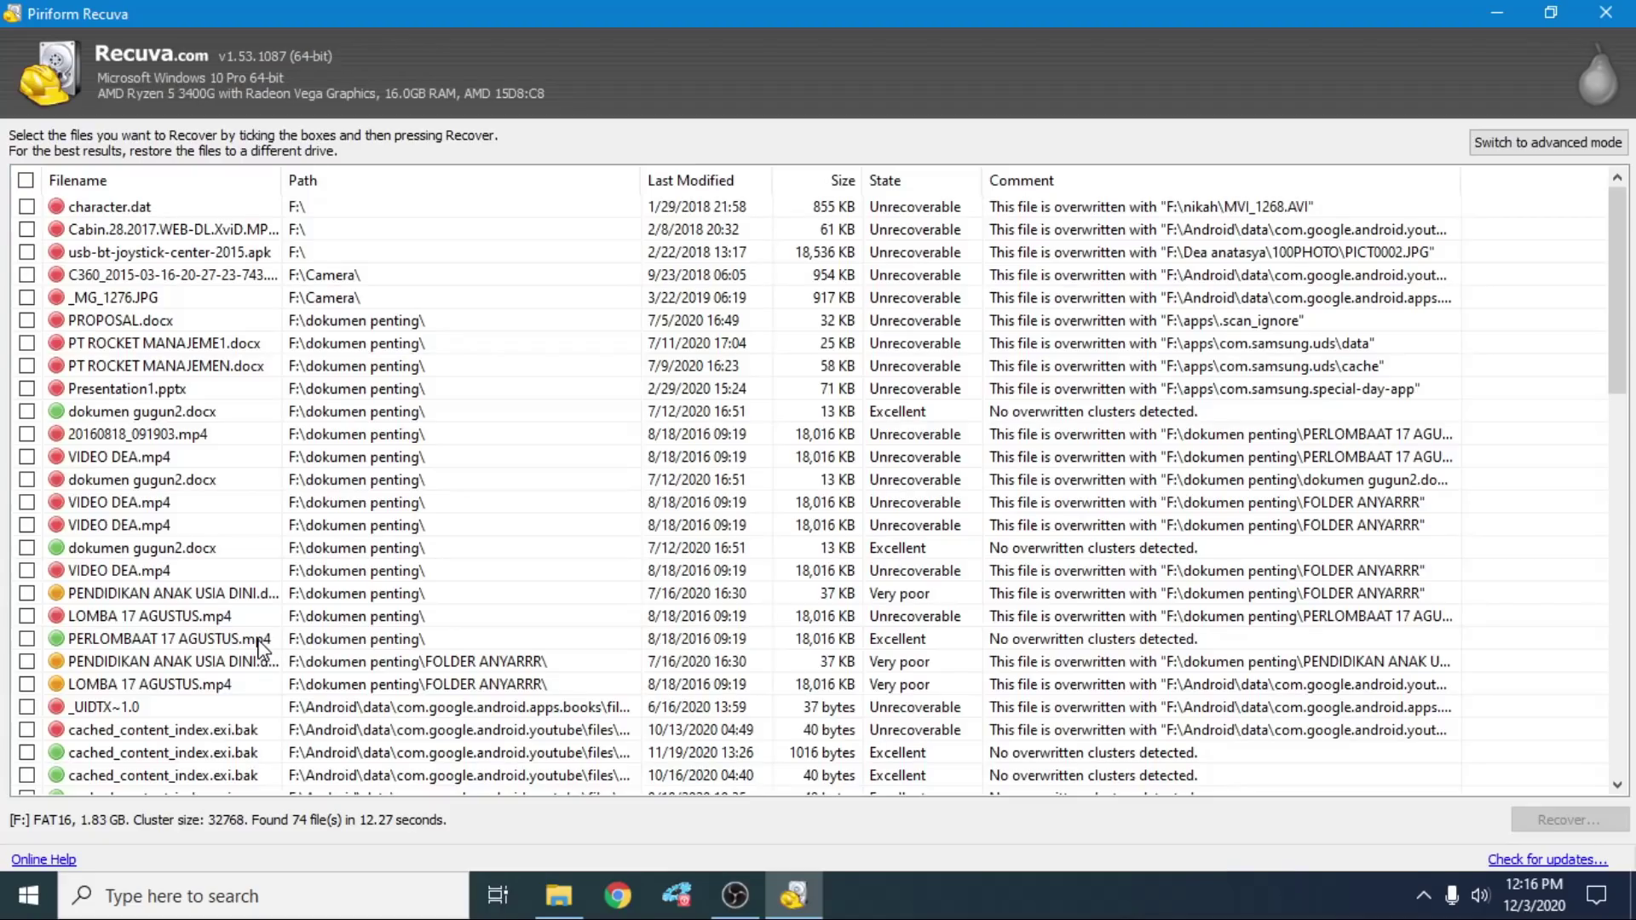
Step: Mark PERLOMBAAT 17 AGUSTUS.mp4 in the scan results and start its recovery
scroll(307, 567, "down", 1)
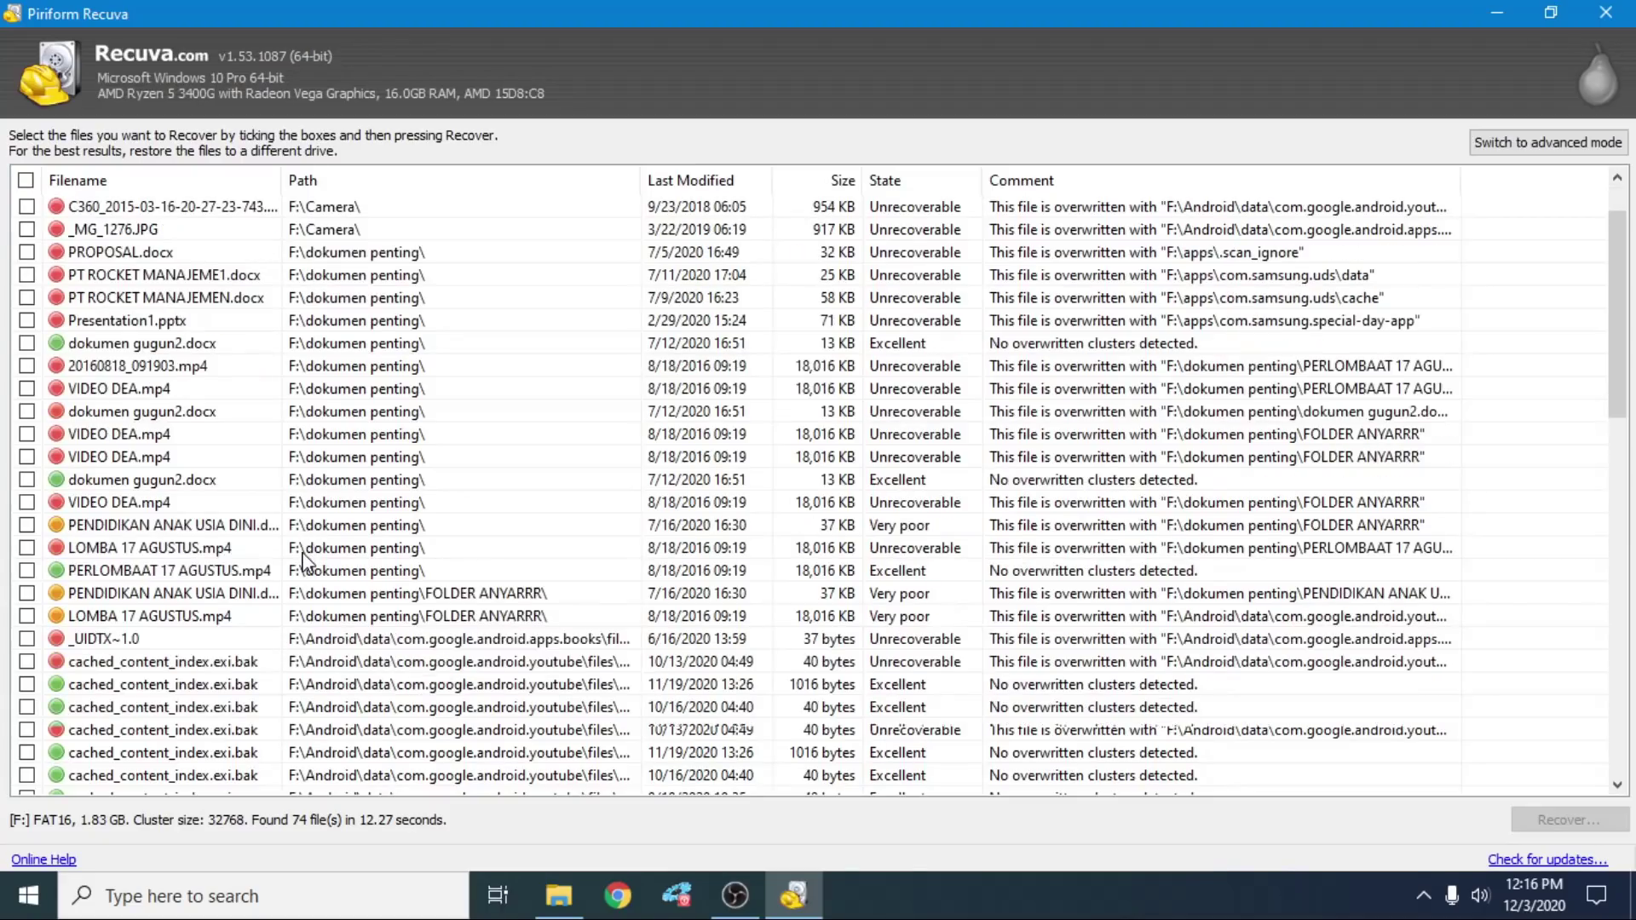
left_click(206, 573)
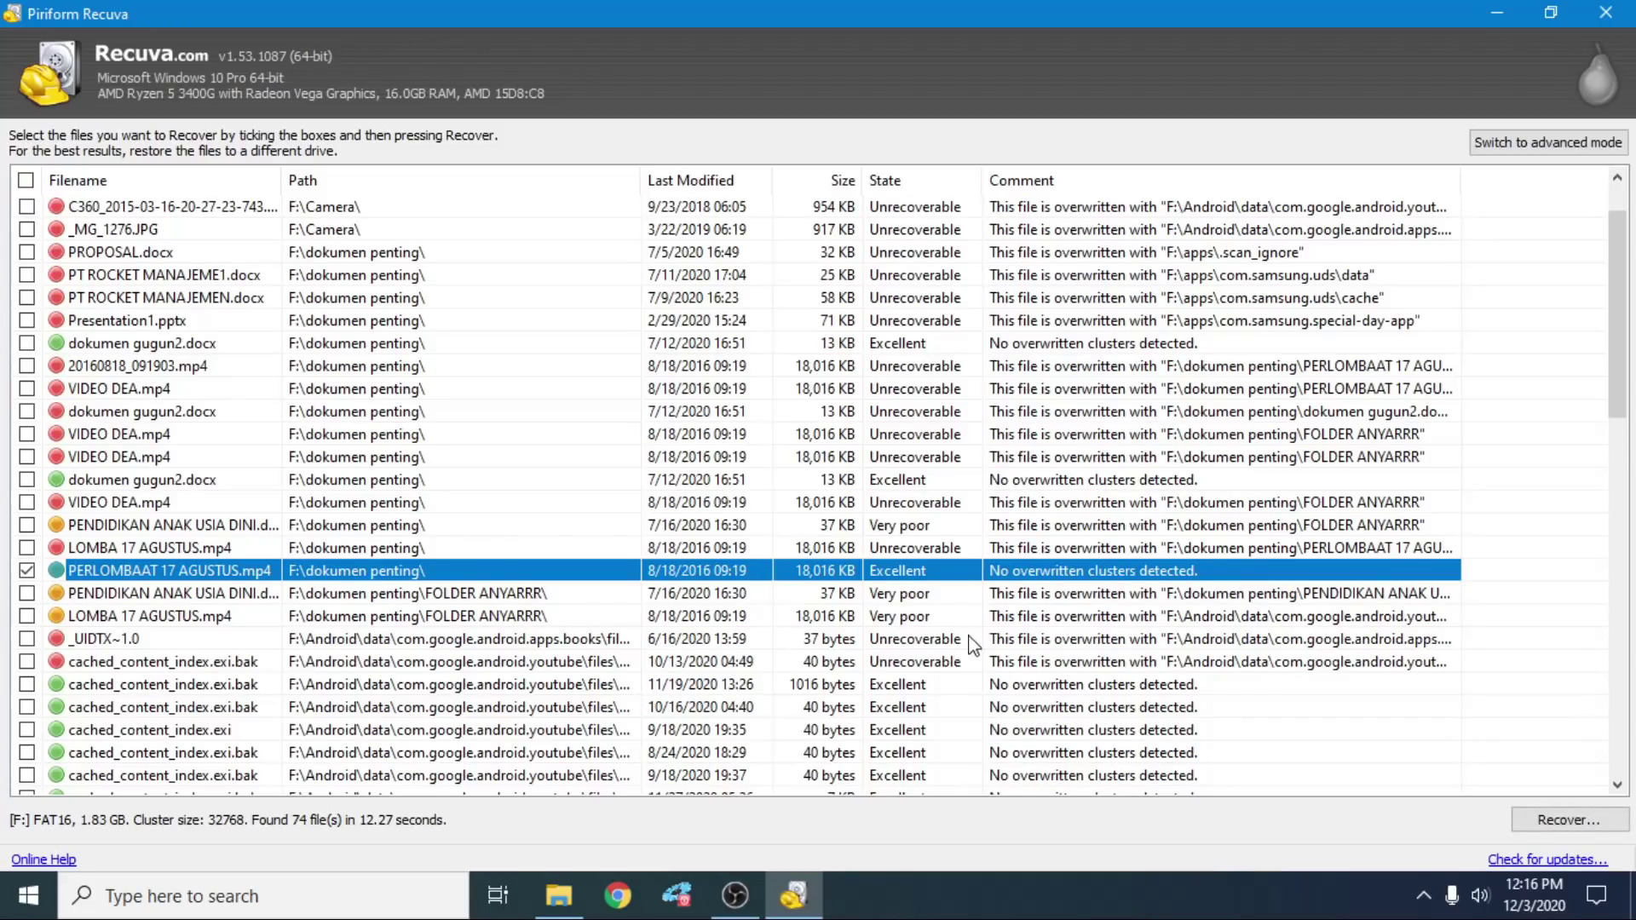
left_click(1545, 823)
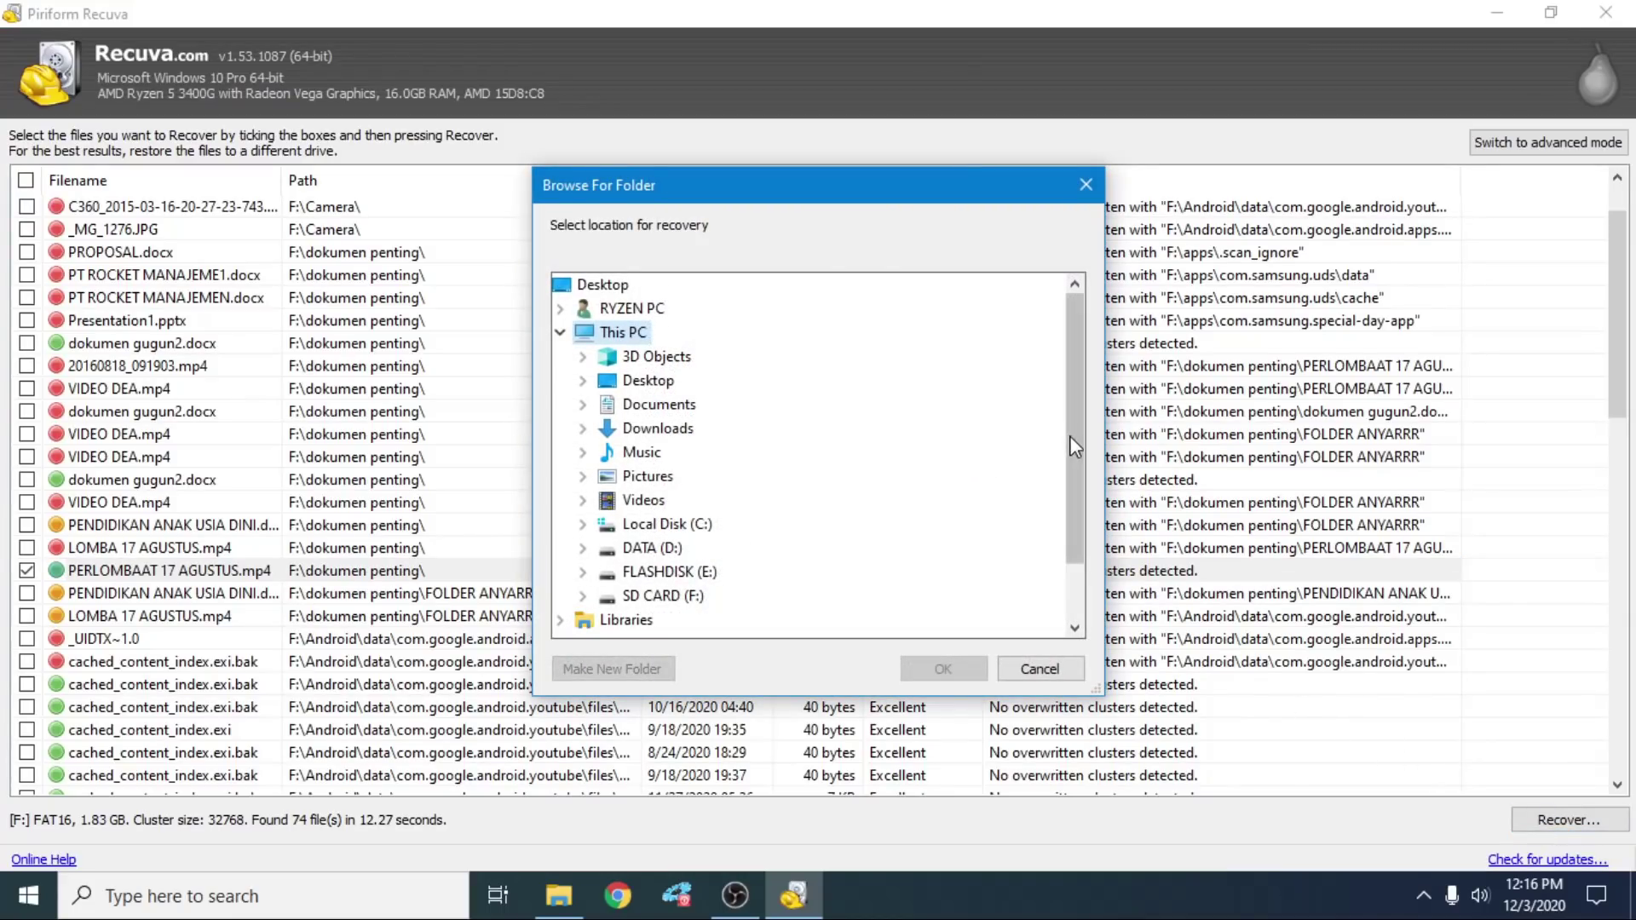
Step: Recover the video into the dokumen penting folder on SD CARD (F:), accept restoring to the same drive, and dismiss the completion report
mouse_move(1071, 436)
left_mouse_down()
mouse_move(1077, 478)
mouse_move(1087, 417)
left_mouse_up()
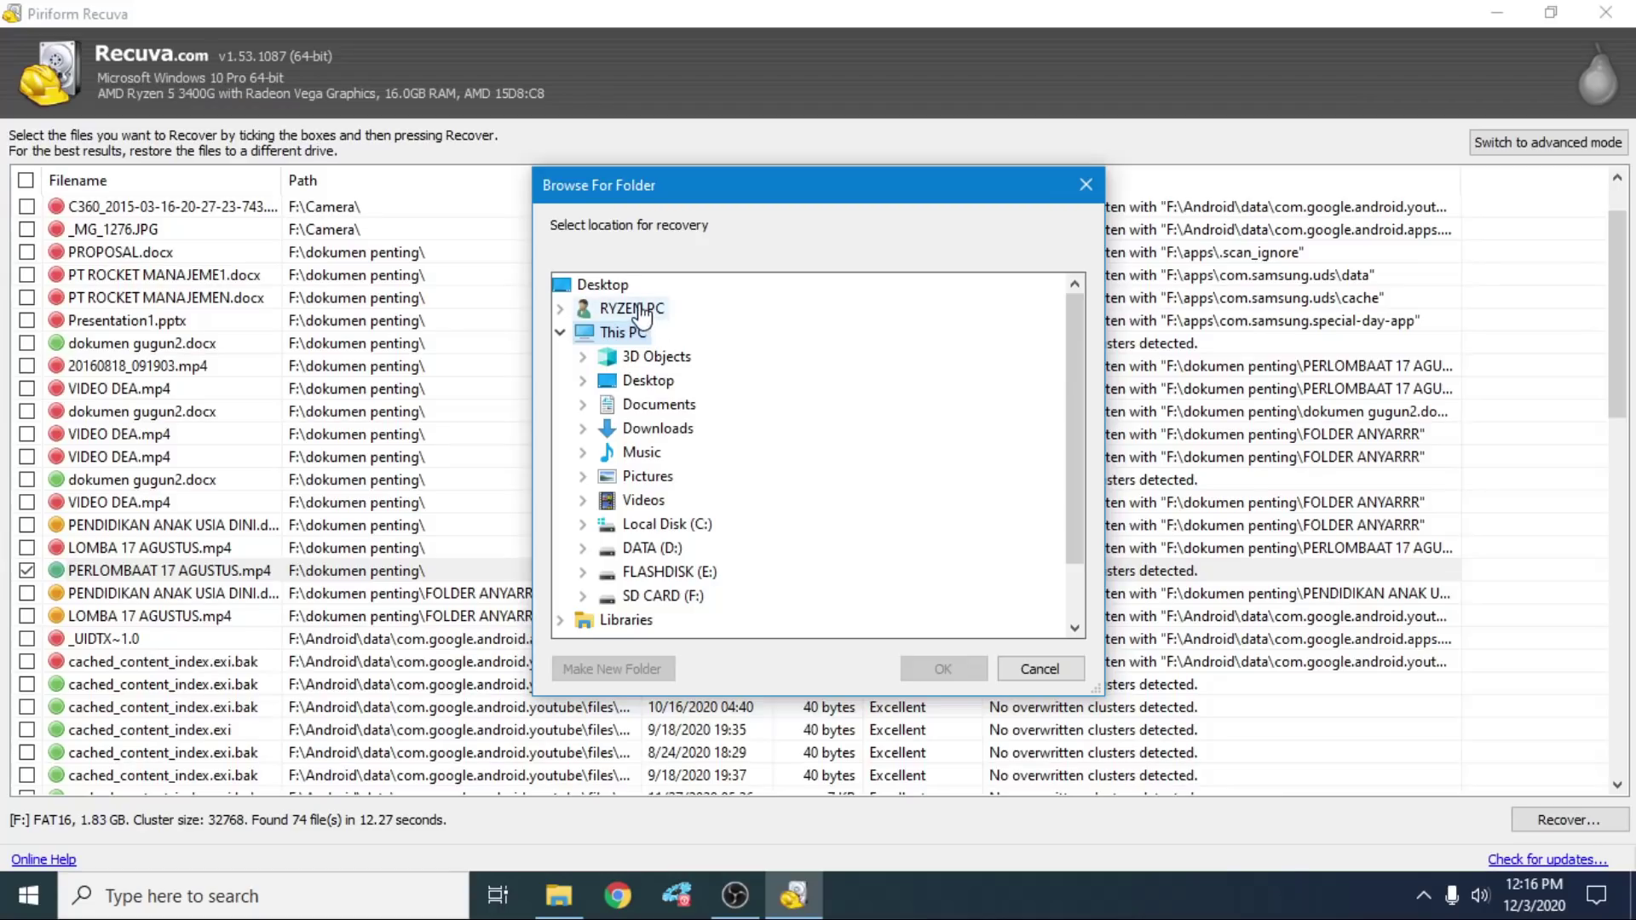
left_click_drag(1072, 428, 1073, 479)
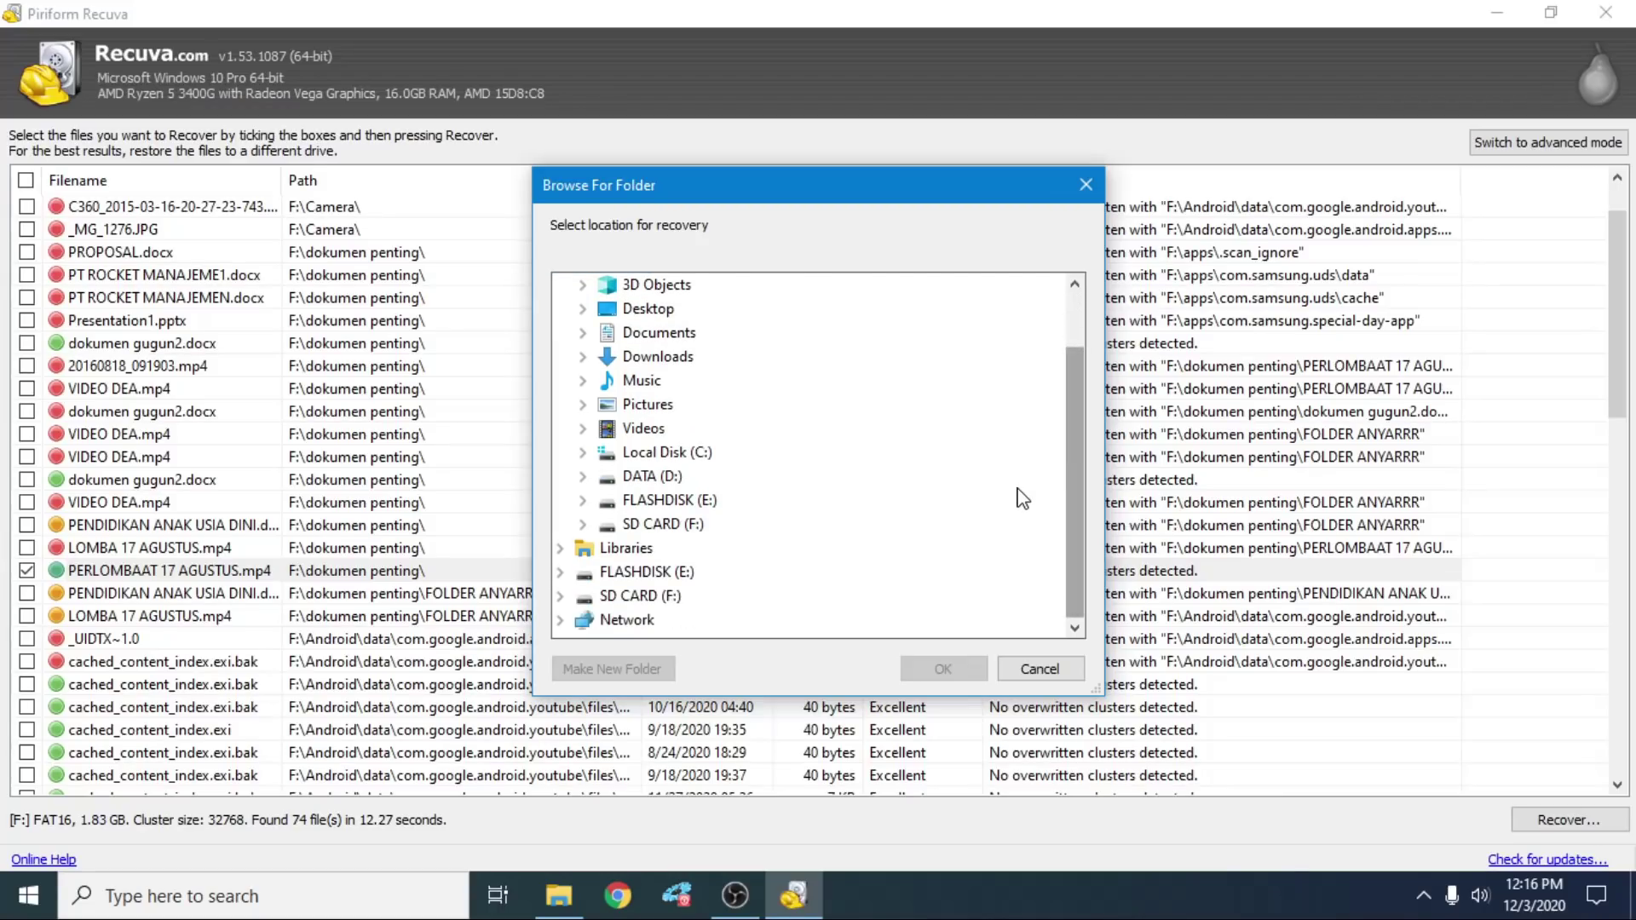
double_click(592, 525)
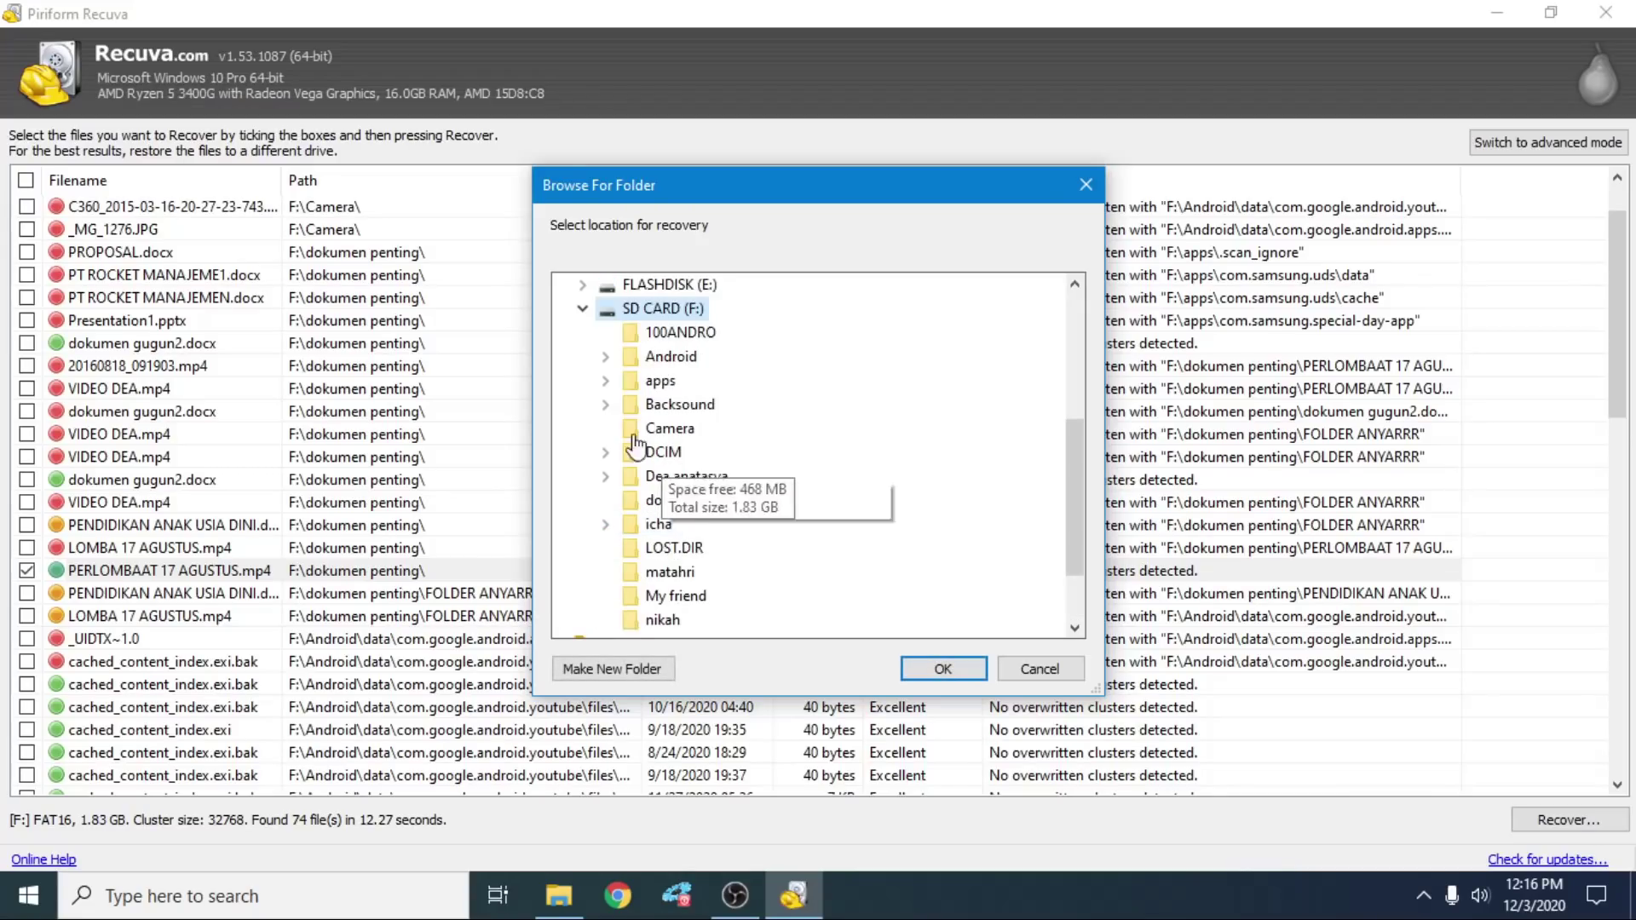
scroll(887, 585, "down", 2)
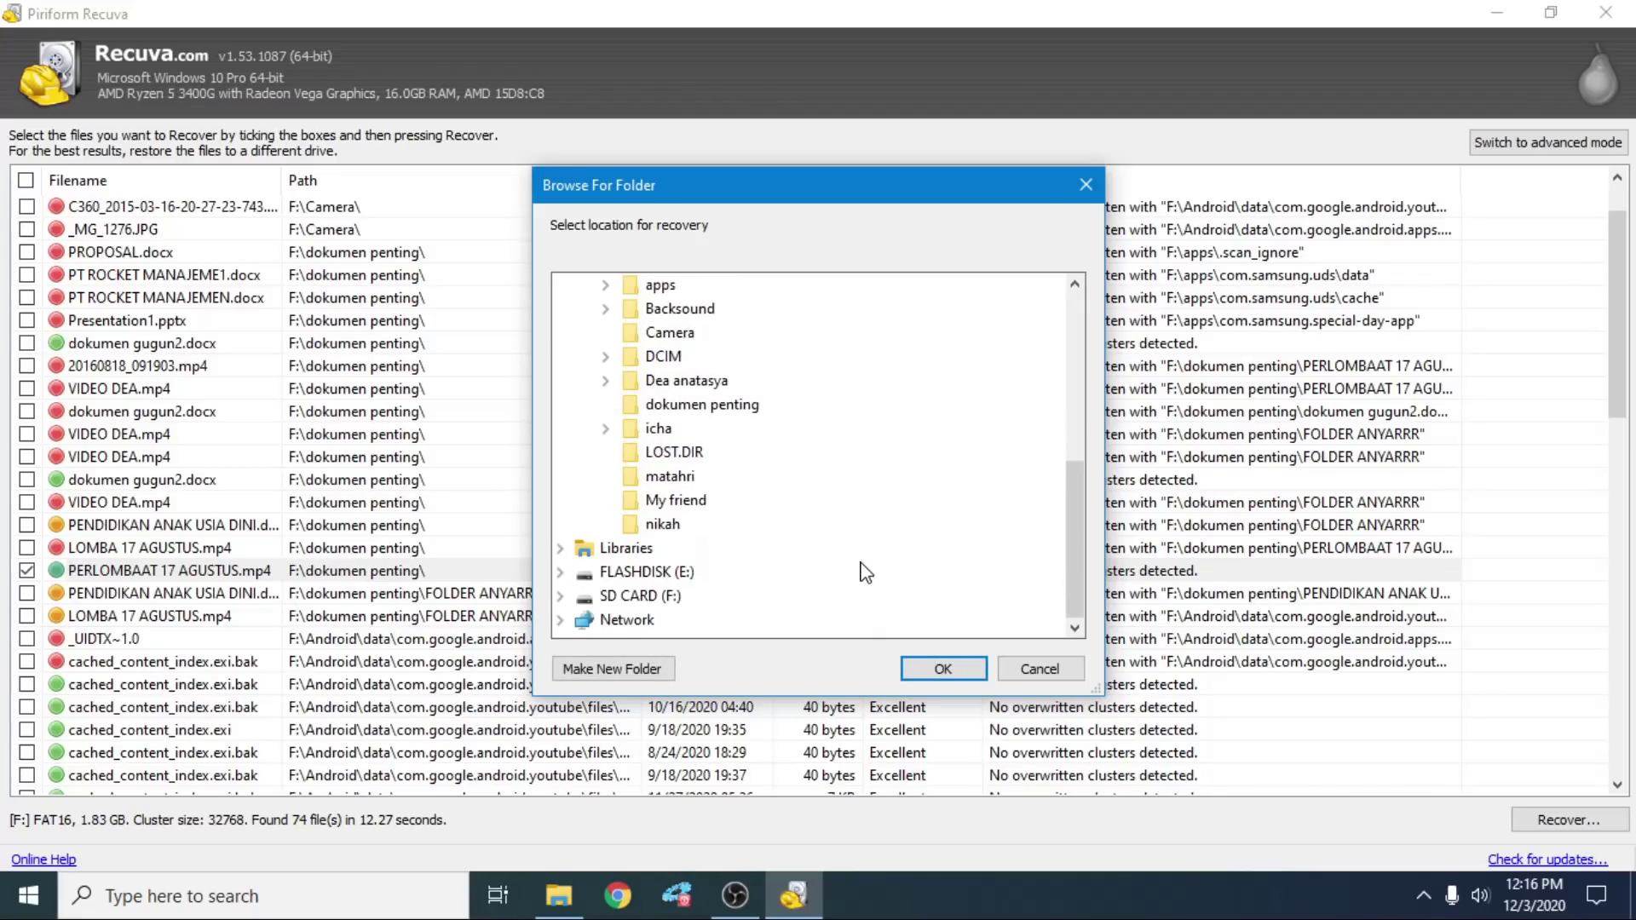
scroll(865, 573, "up", 1)
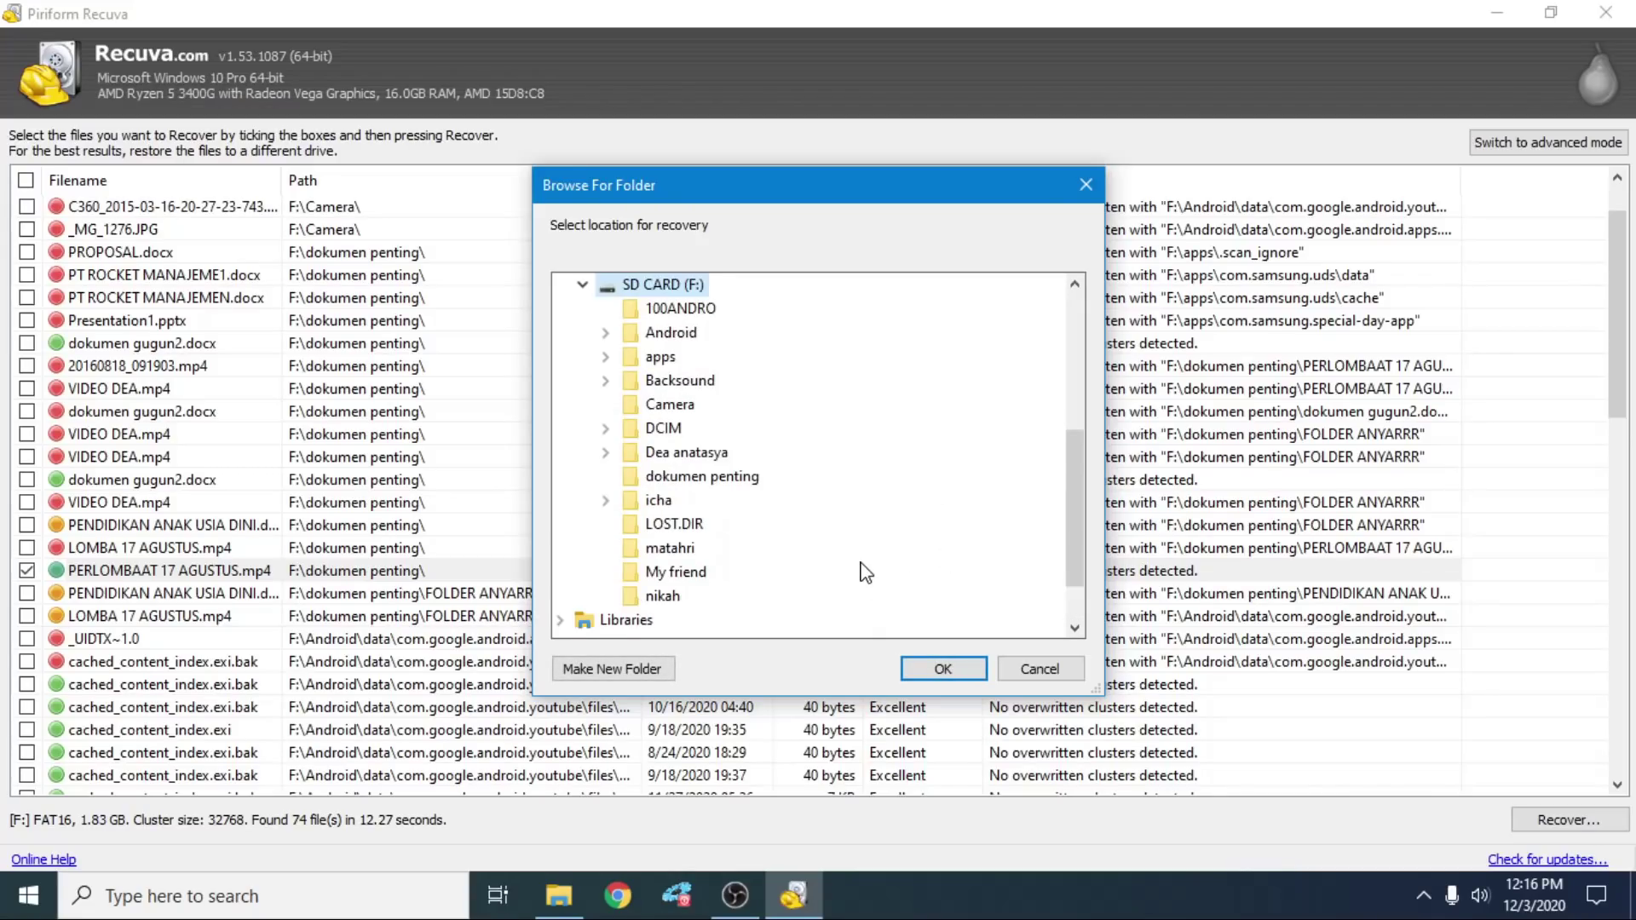
left_click(739, 487)
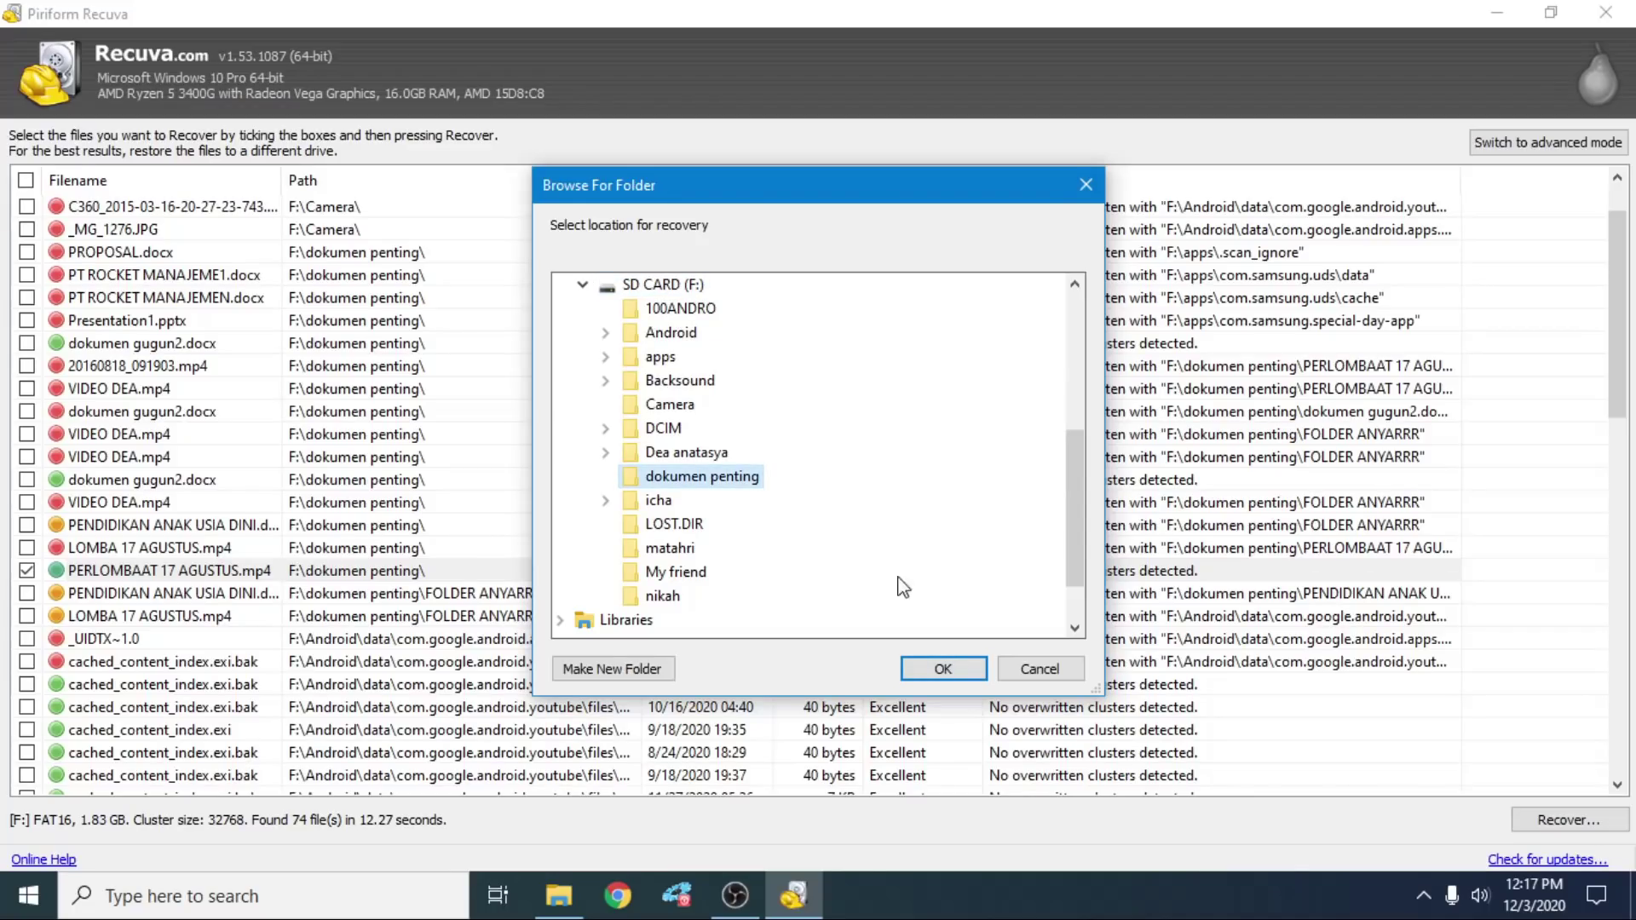
left_click(942, 670)
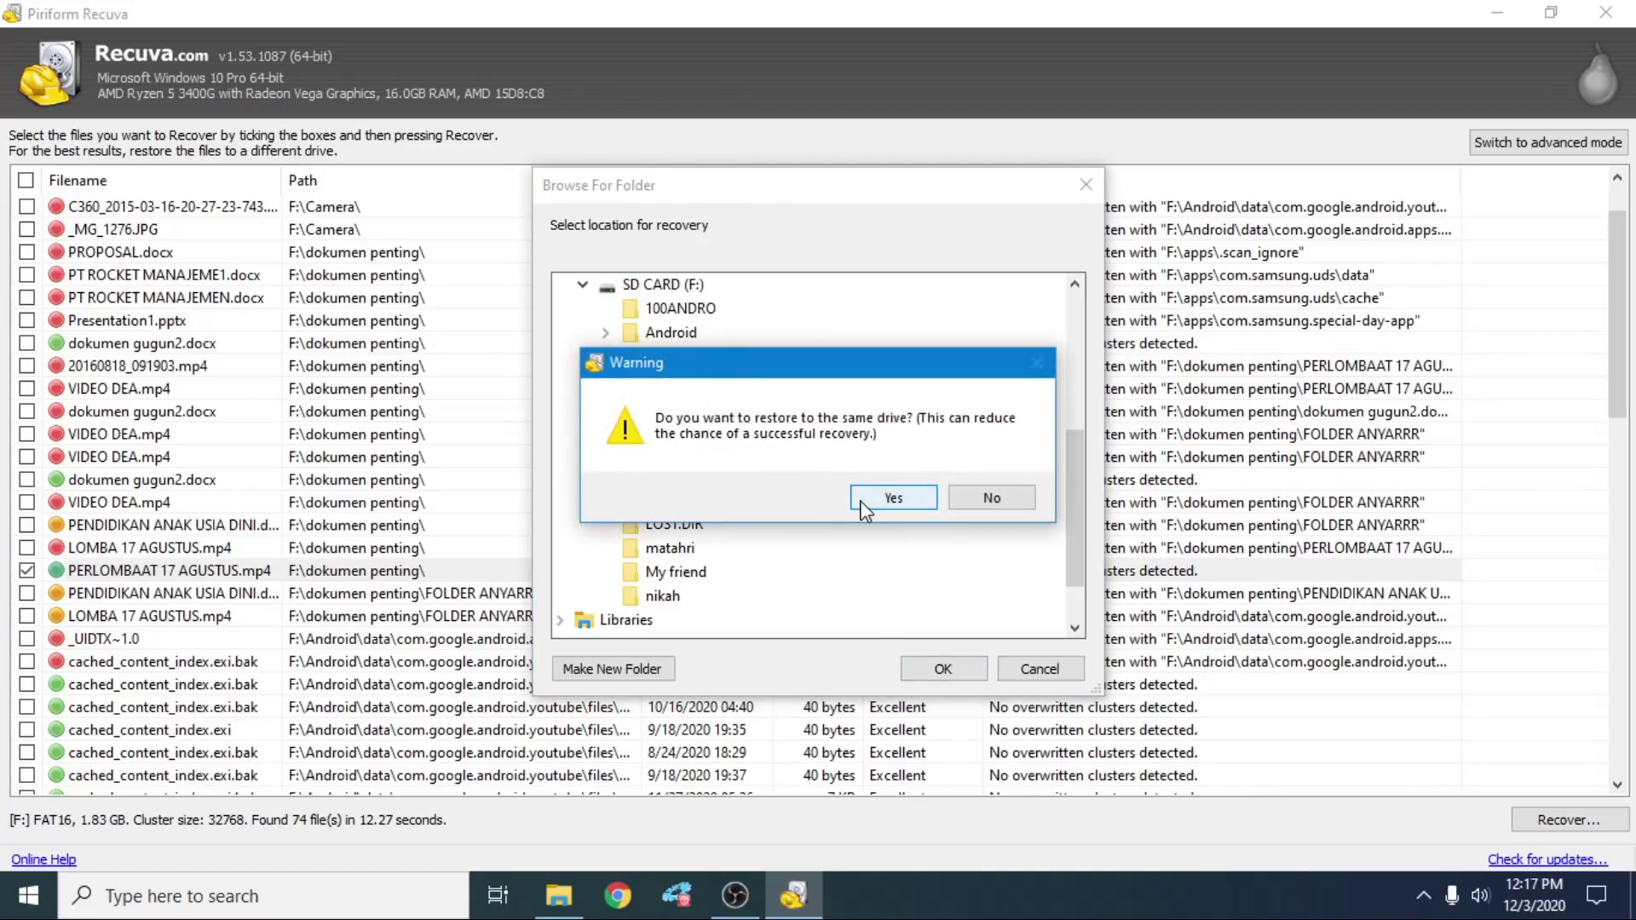
left_click(865, 510)
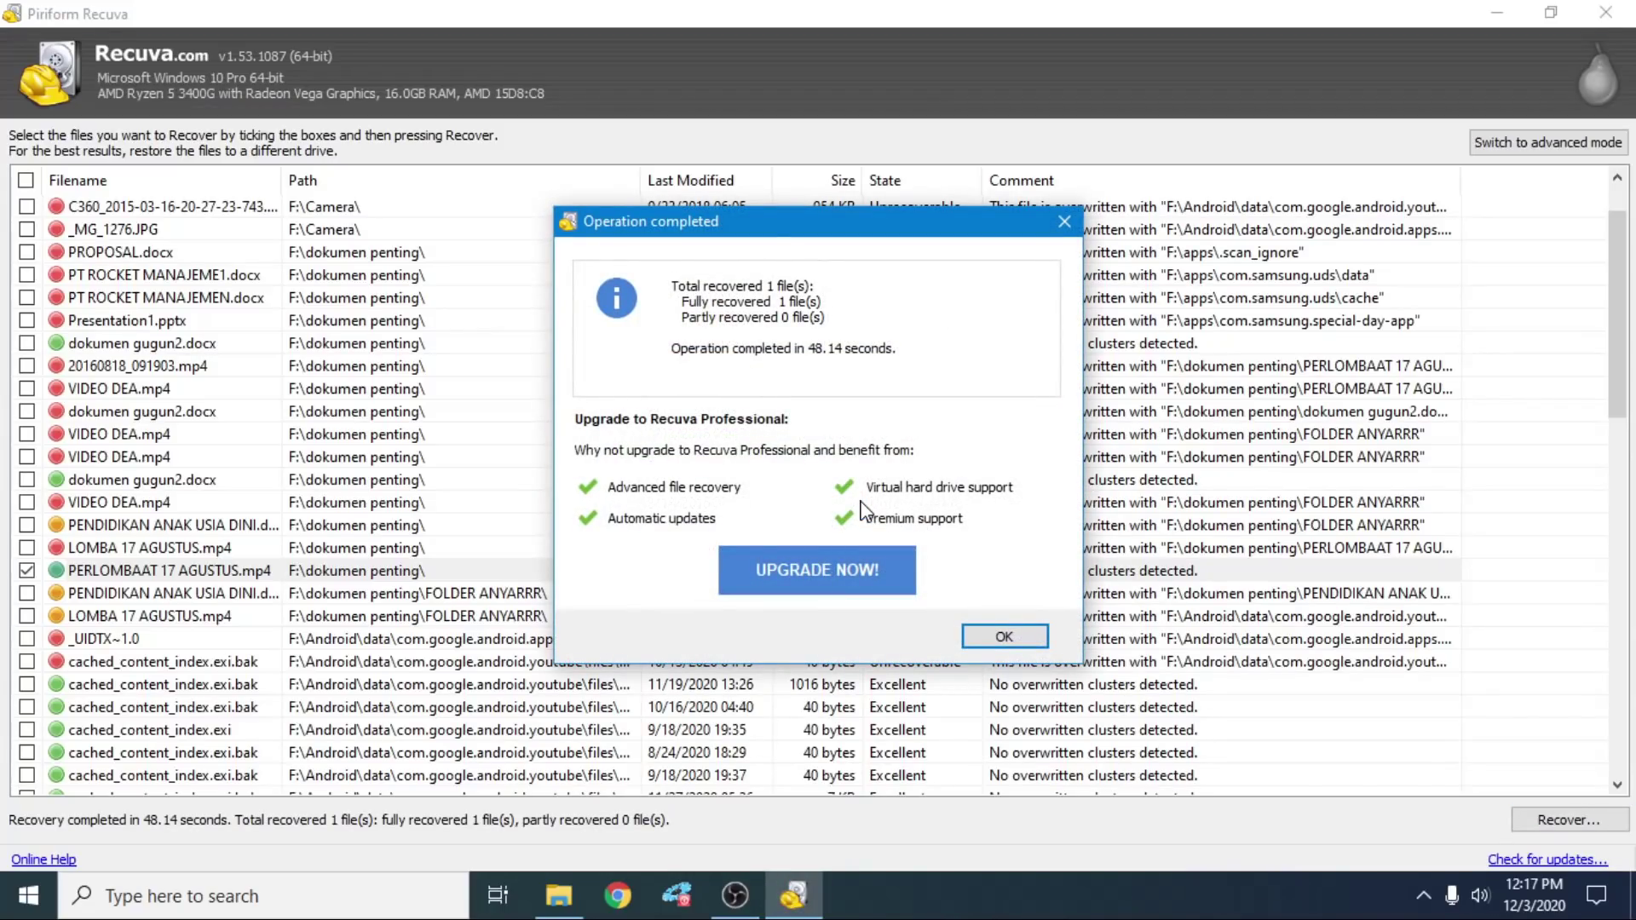
left_click(1003, 639)
Step: Switch to File Explorer and look for the recovered PERLOMBAAT 17 AGUSTUS video in the dokumen penting folder
left_click(558, 895)
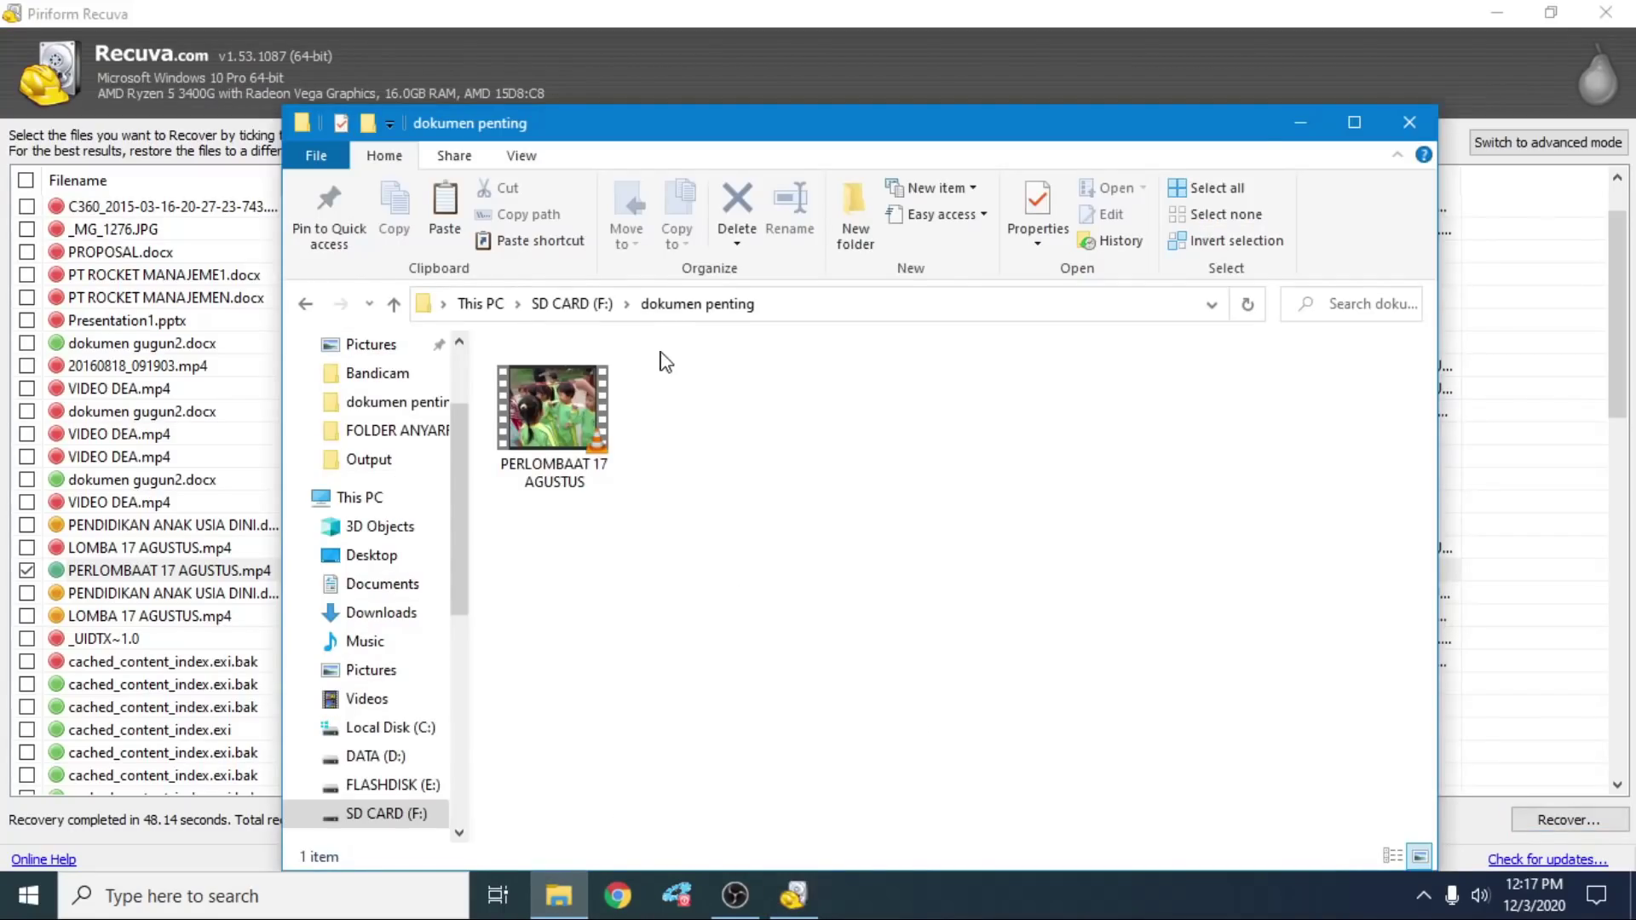
left_click(588, 431)
left_click_drag(791, 118, 801, 64)
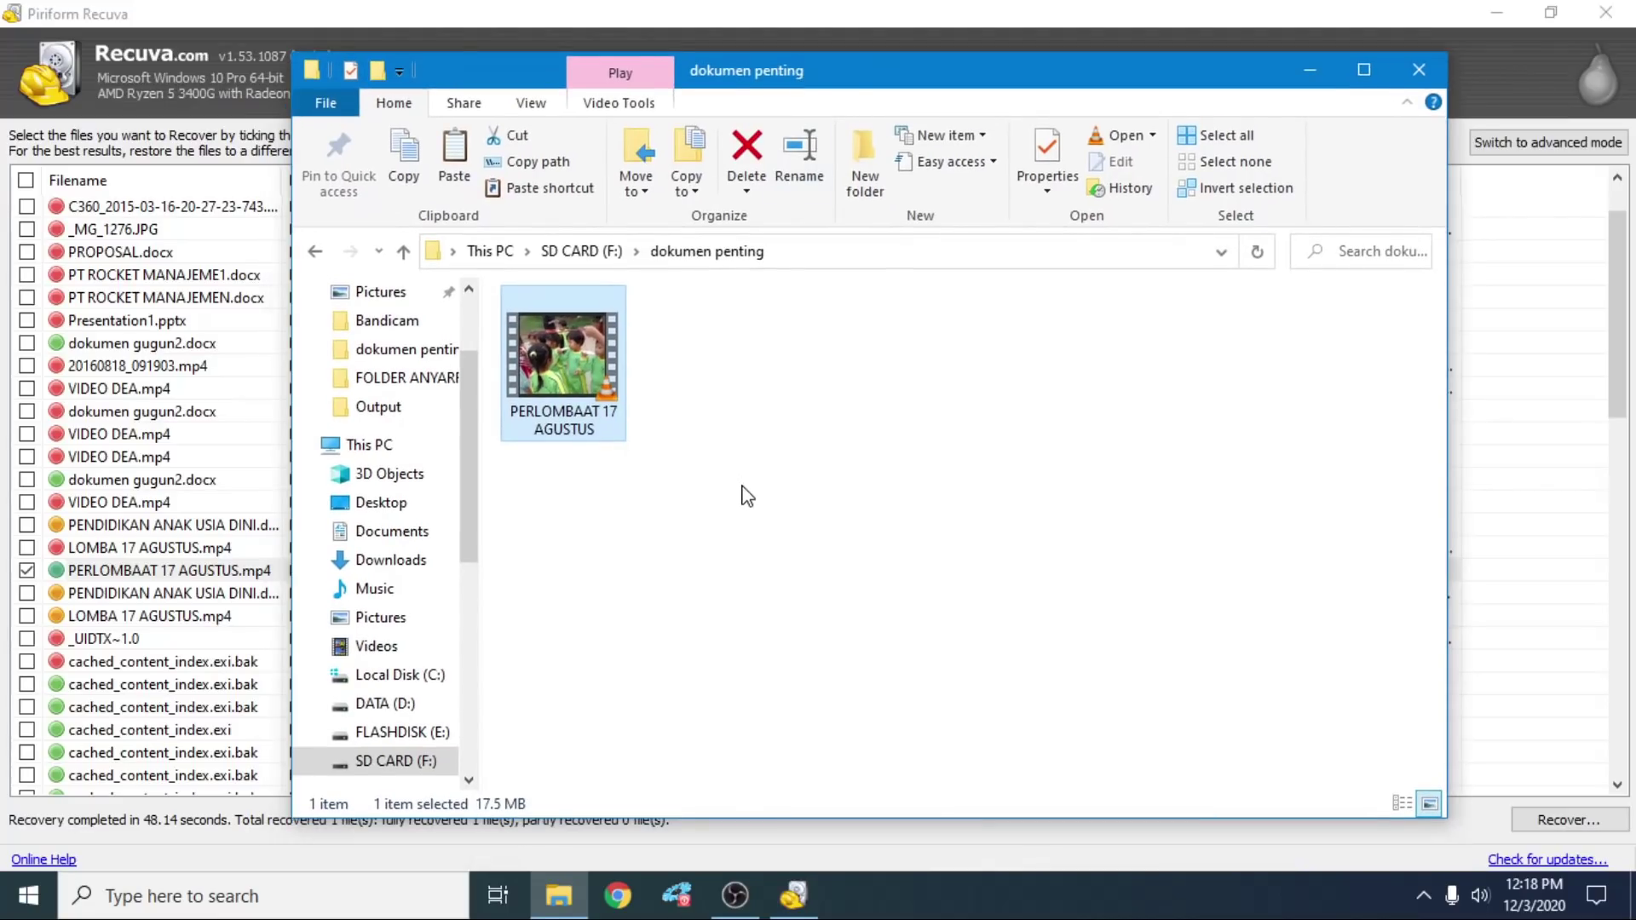
Step: Reopen the dokumen penting folder on SD CARD (F:) from This PC and inspect the recovered video's file details
left_click(371, 445)
double_click(649, 679)
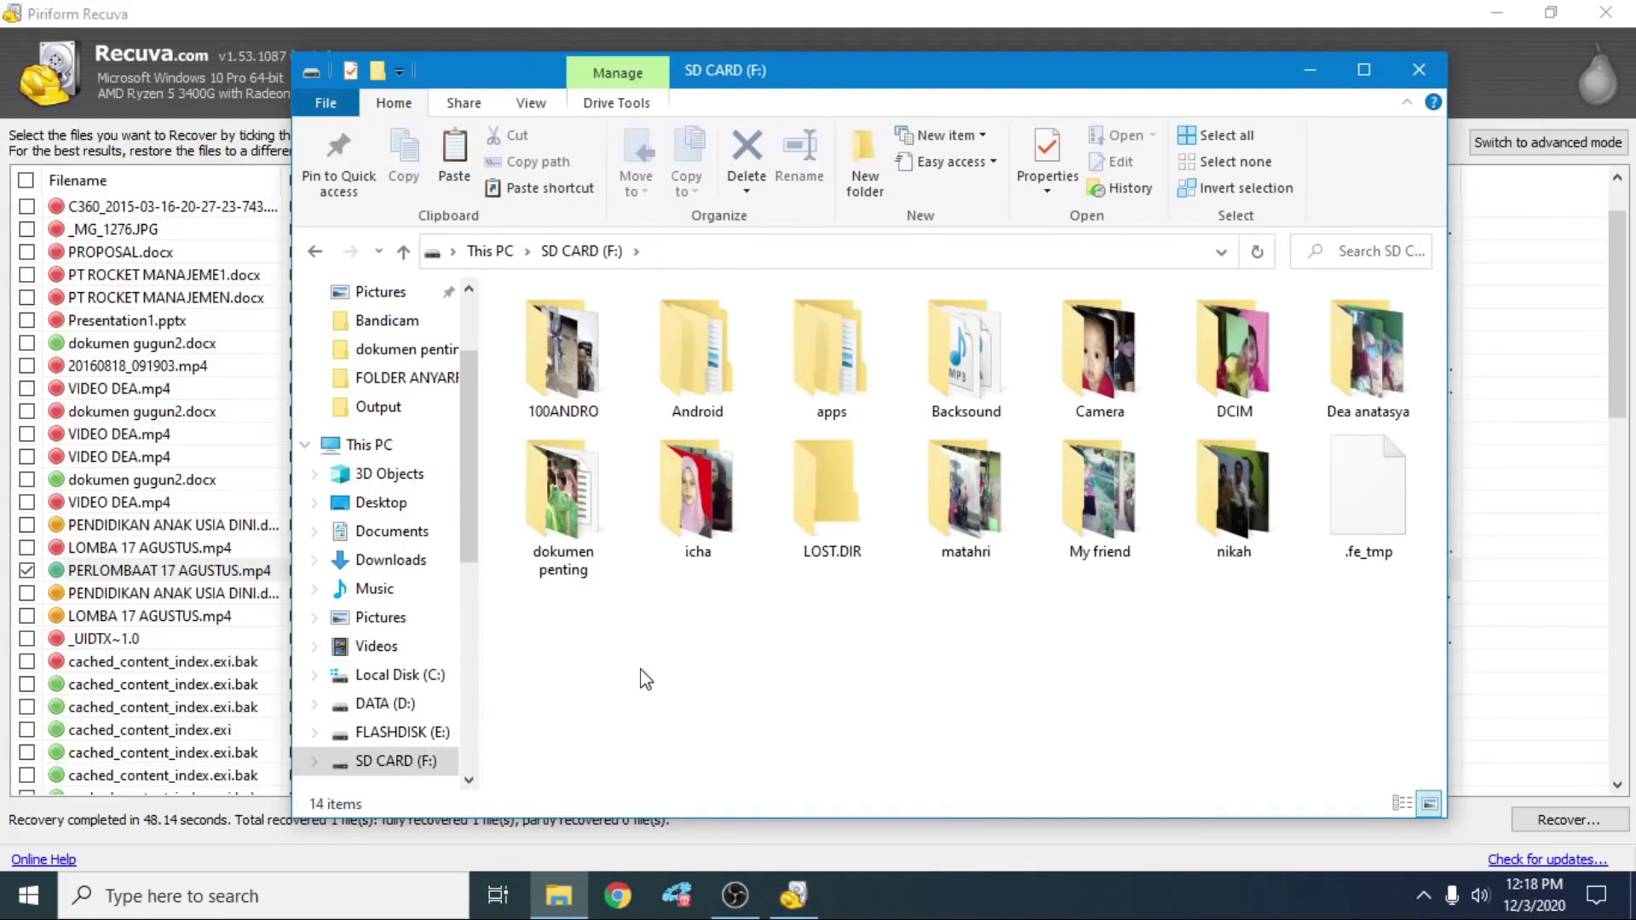
double_click(575, 523)
left_click(560, 387)
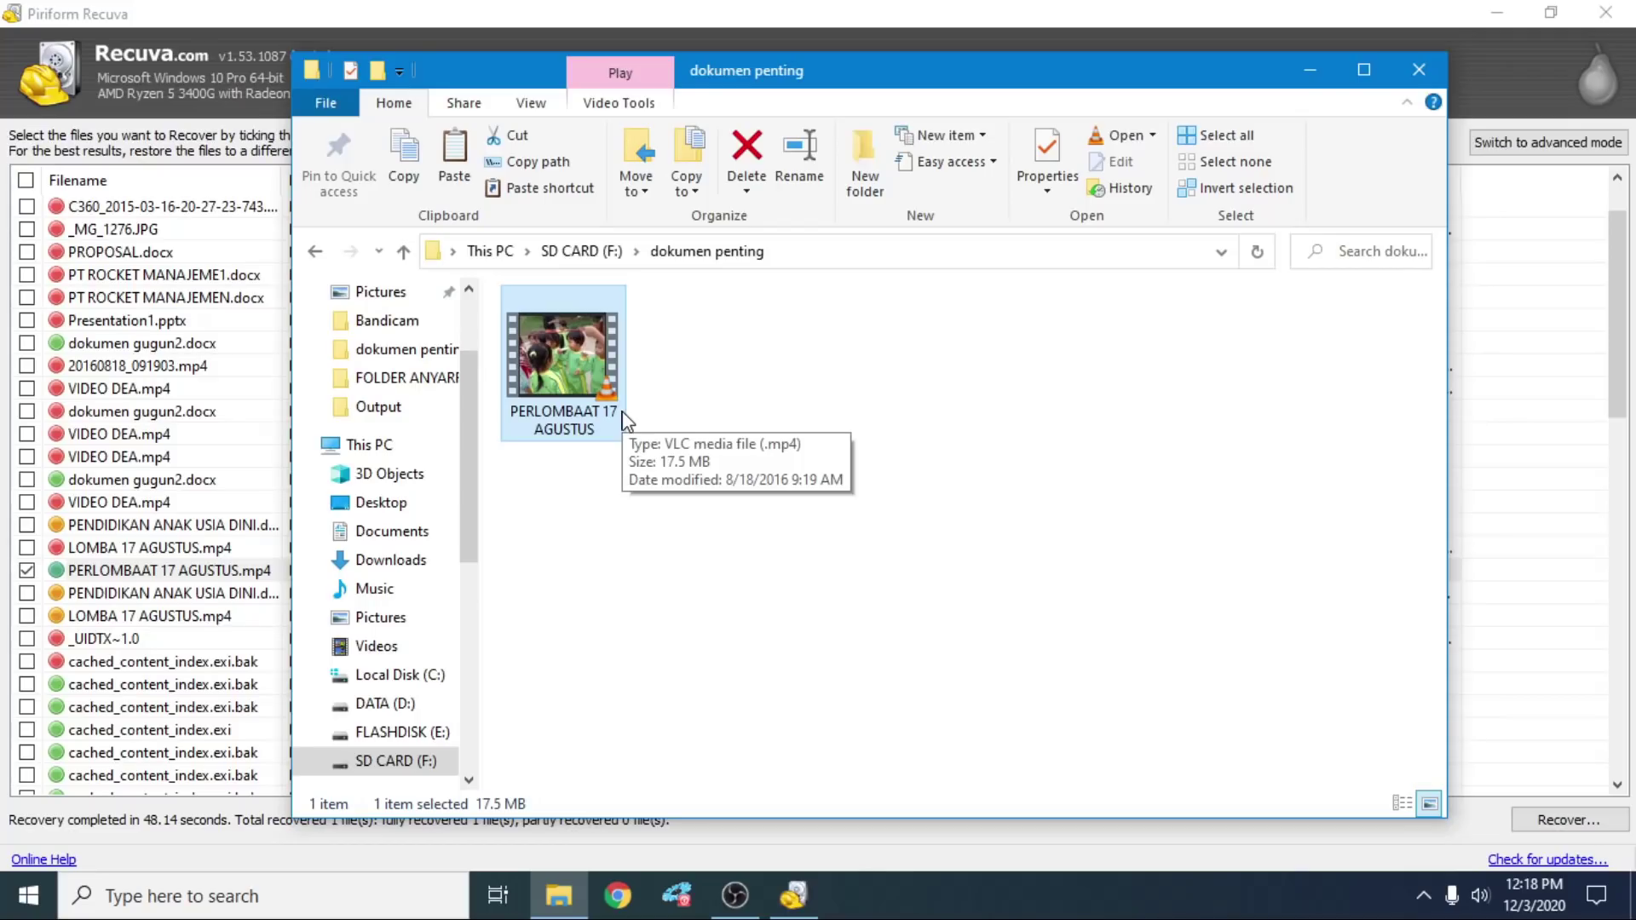
left_click(629, 530)
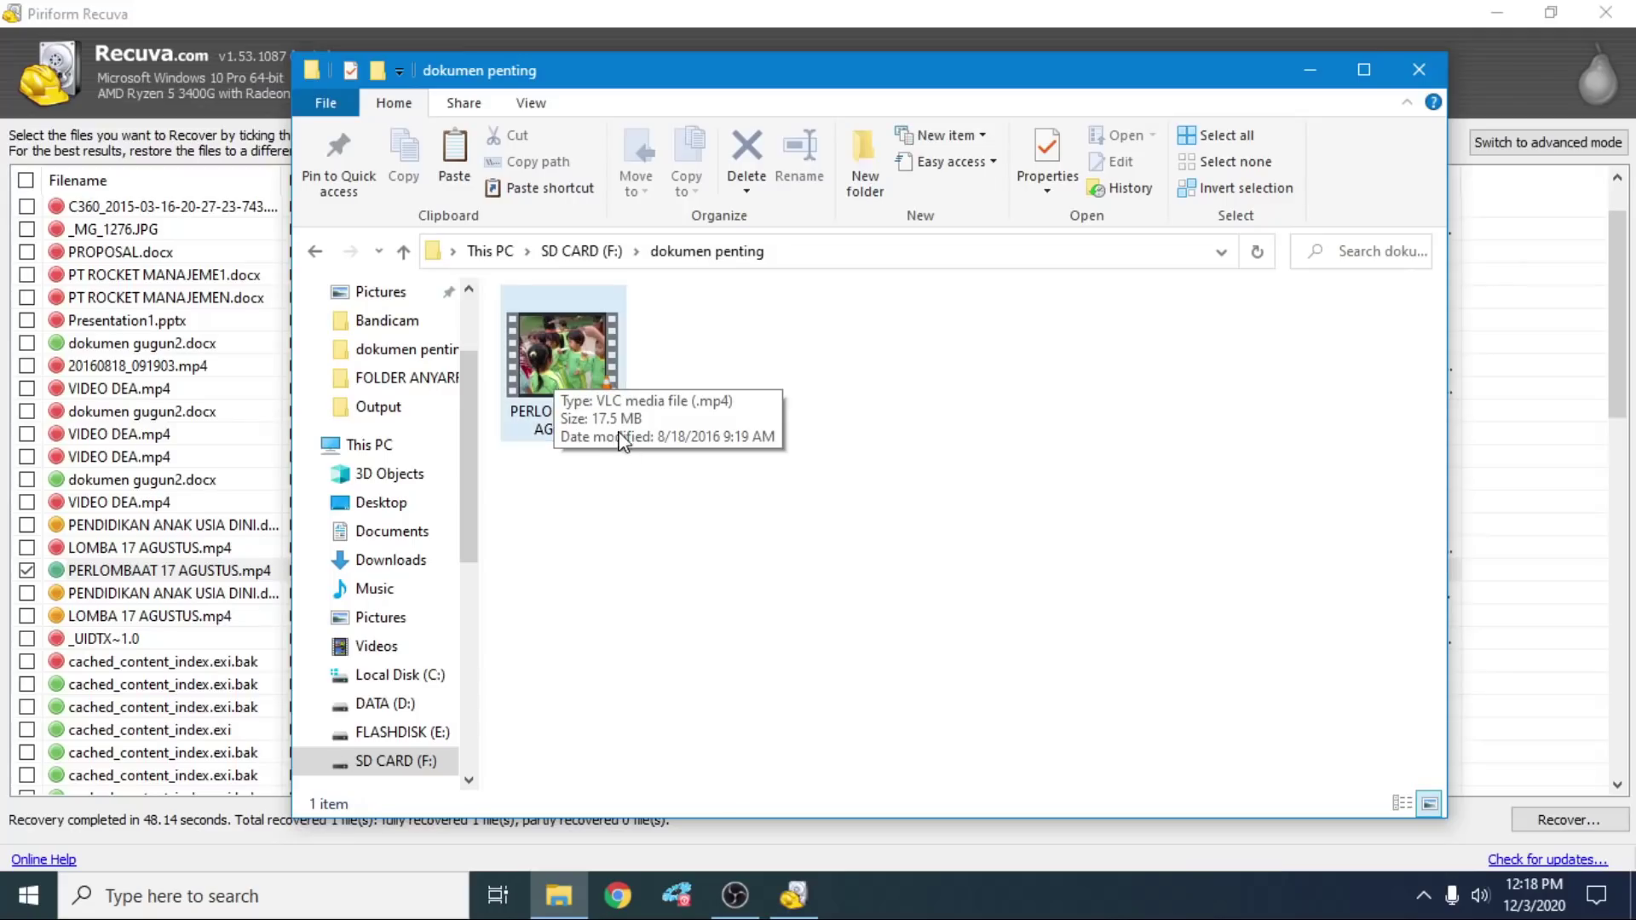
Step: Play the recovered PERLOMBAAT 17 AGUSTUS video in VLC with the volume lowered to 10%, and close the player
double_click(585, 381)
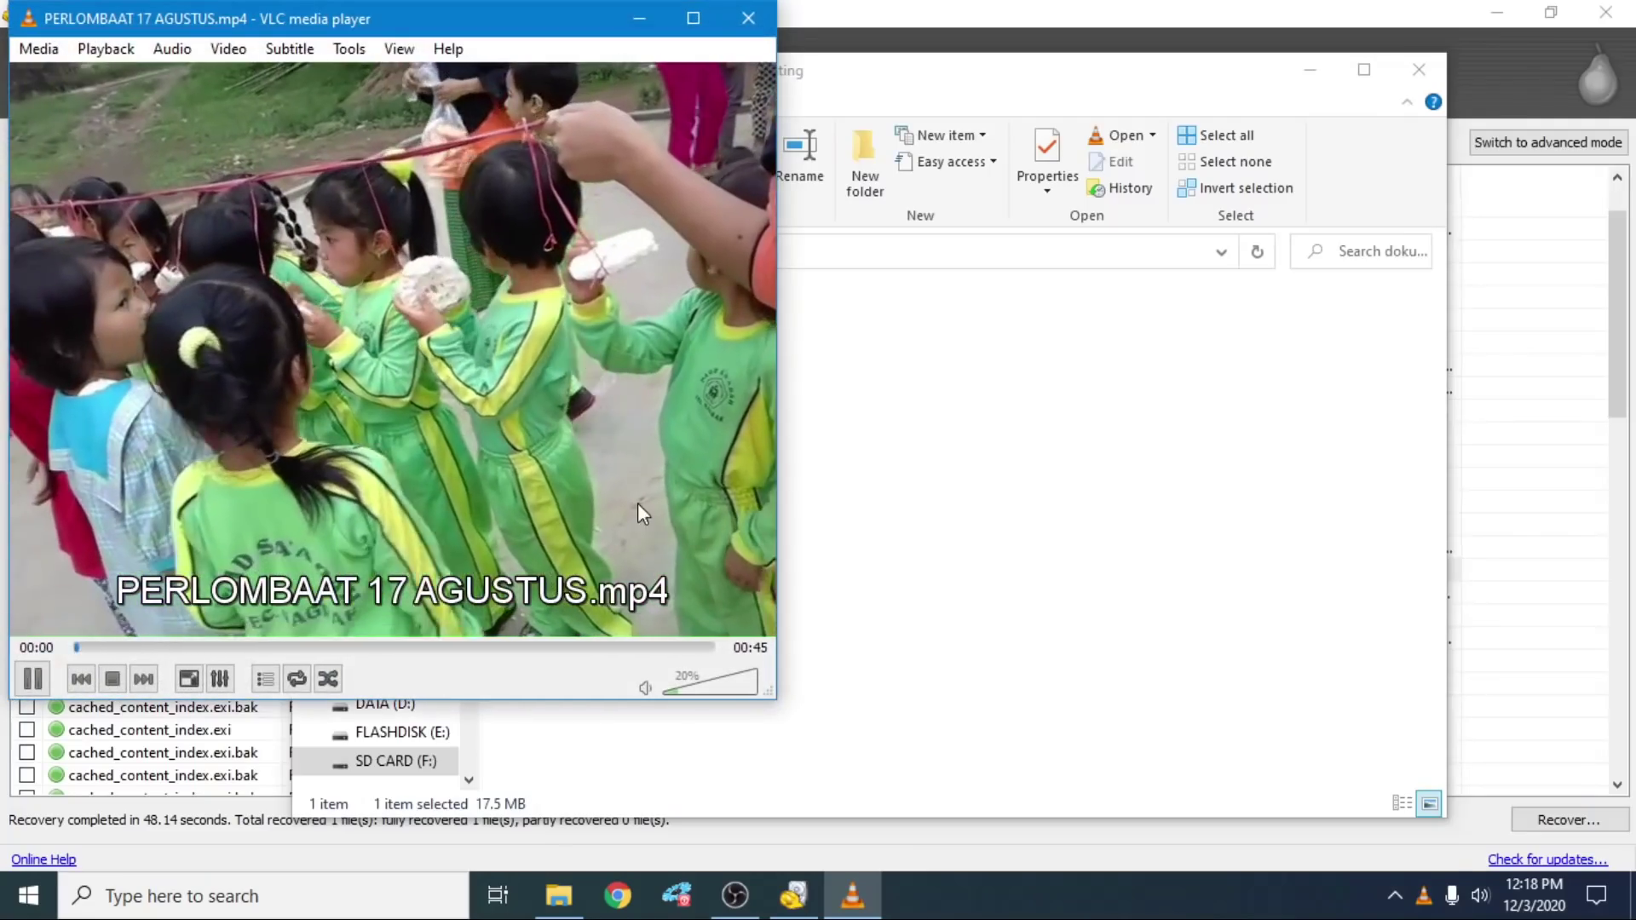
scroll(626, 493, "down", 3)
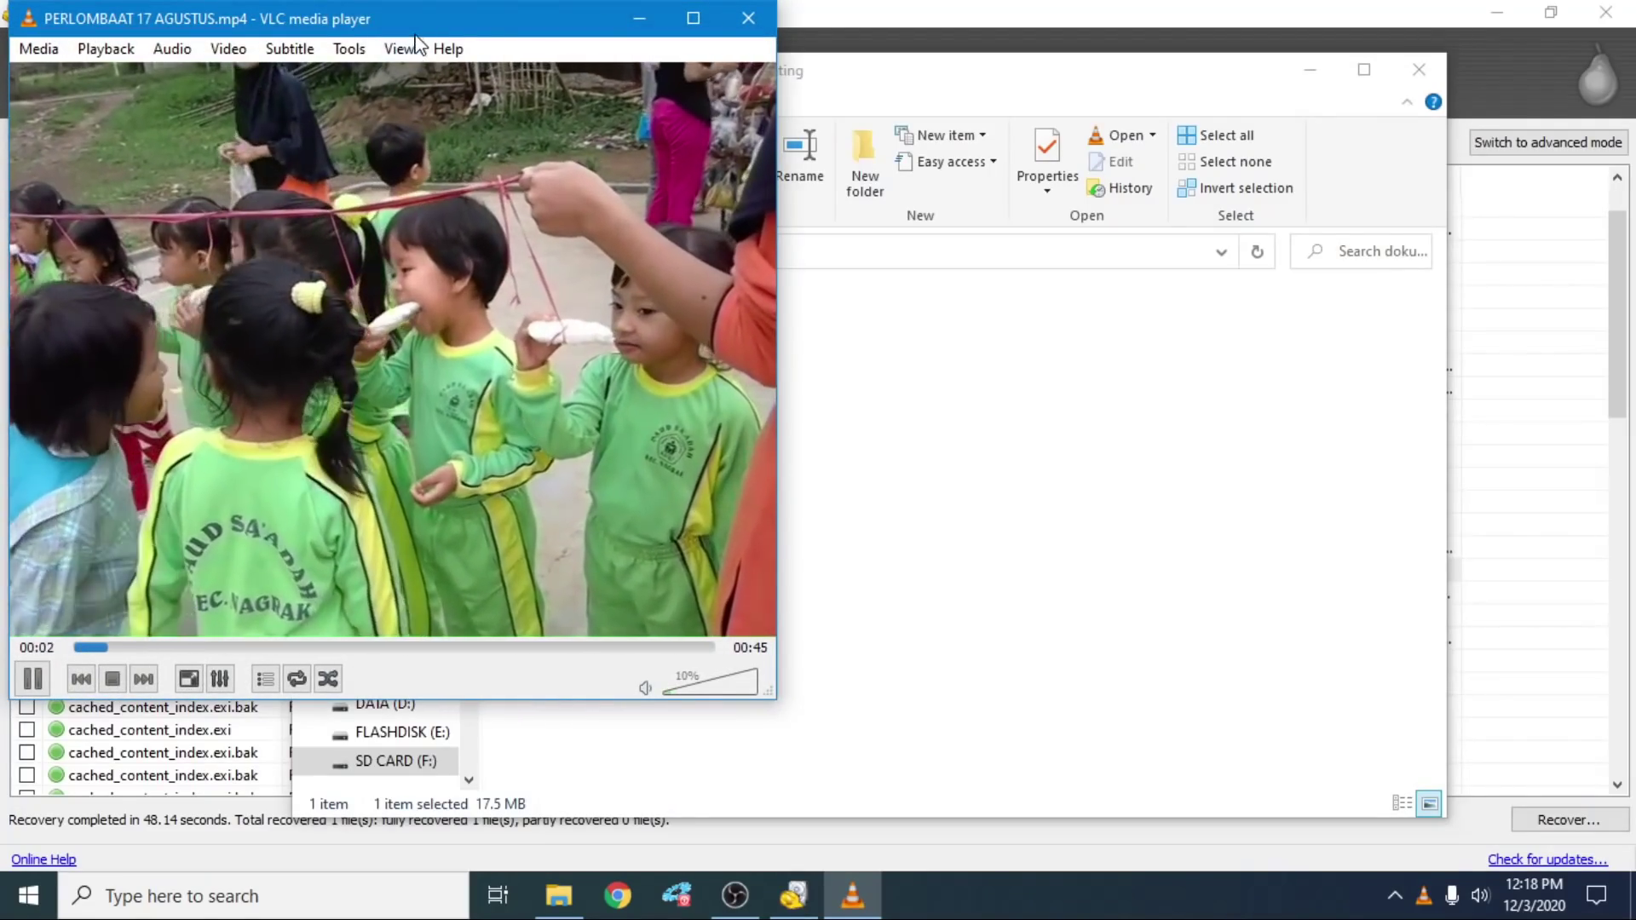
left_click_drag(415, 29, 688, 128)
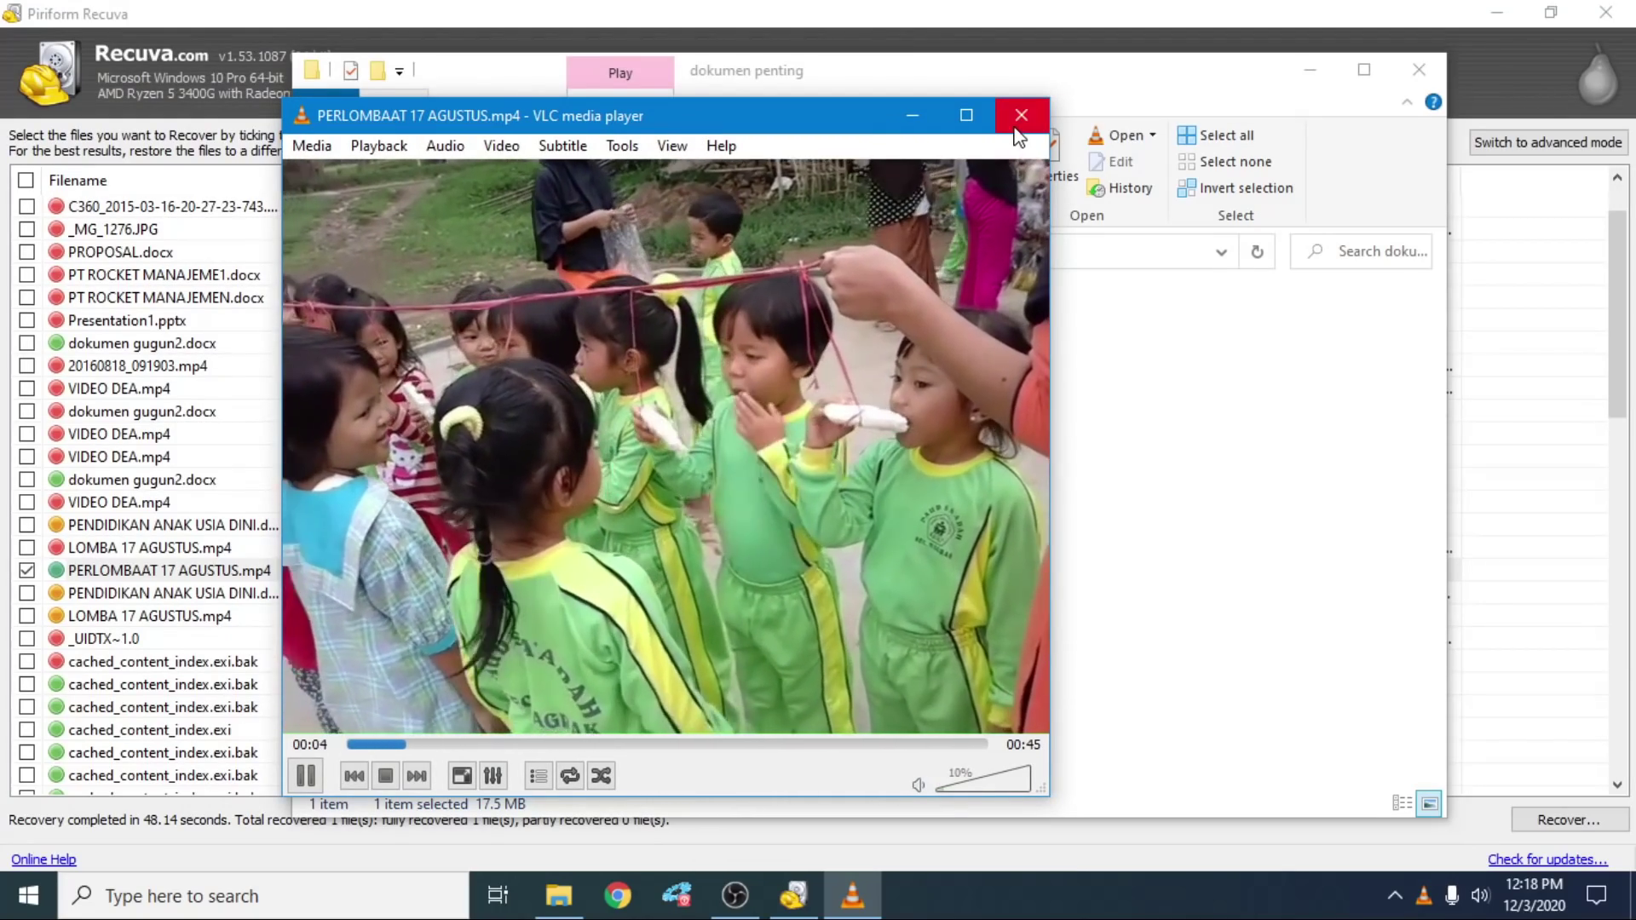
left_click_drag(809, 117, 848, 116)
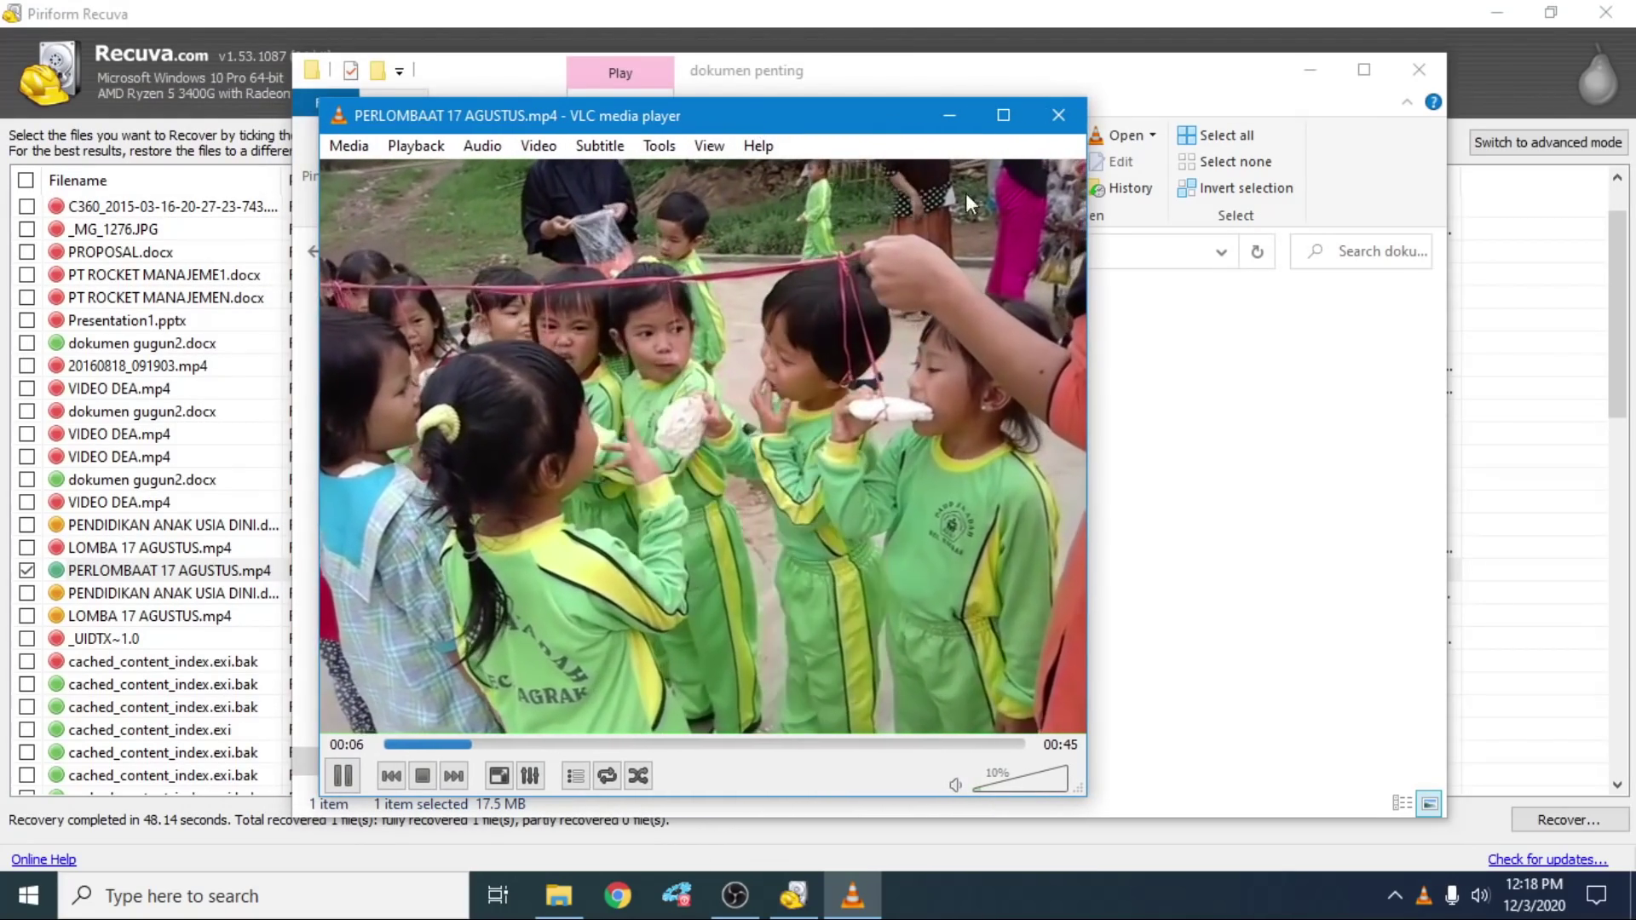
left_click(1049, 123)
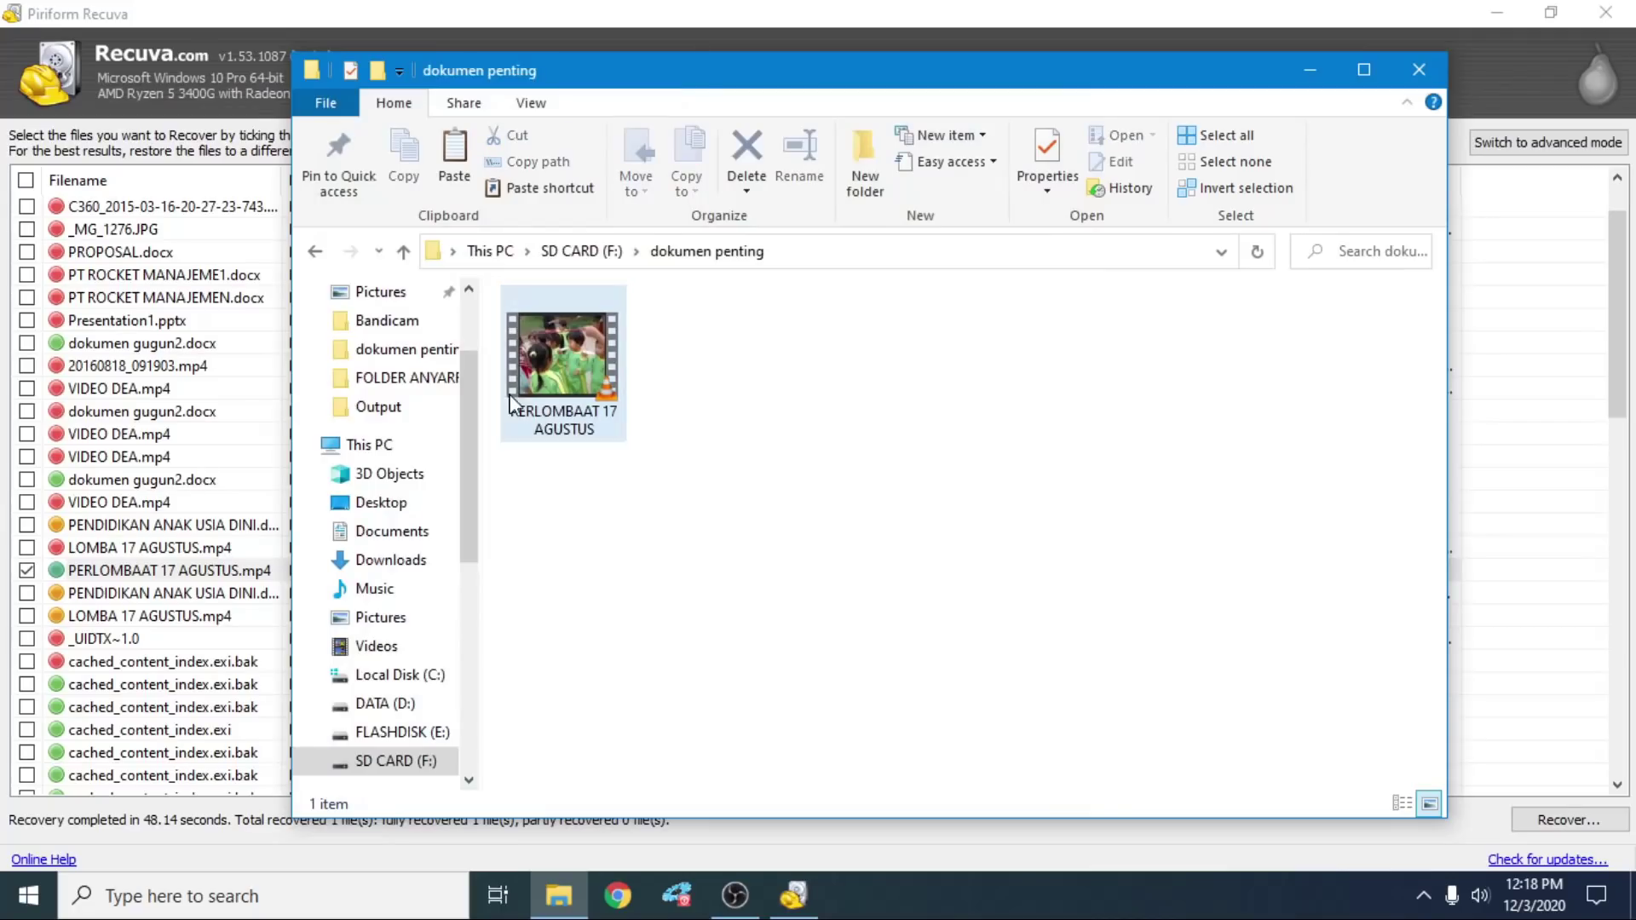
Step: Leave the dokumen penting folder and return to the This PC overview of drives
left_click(325, 256)
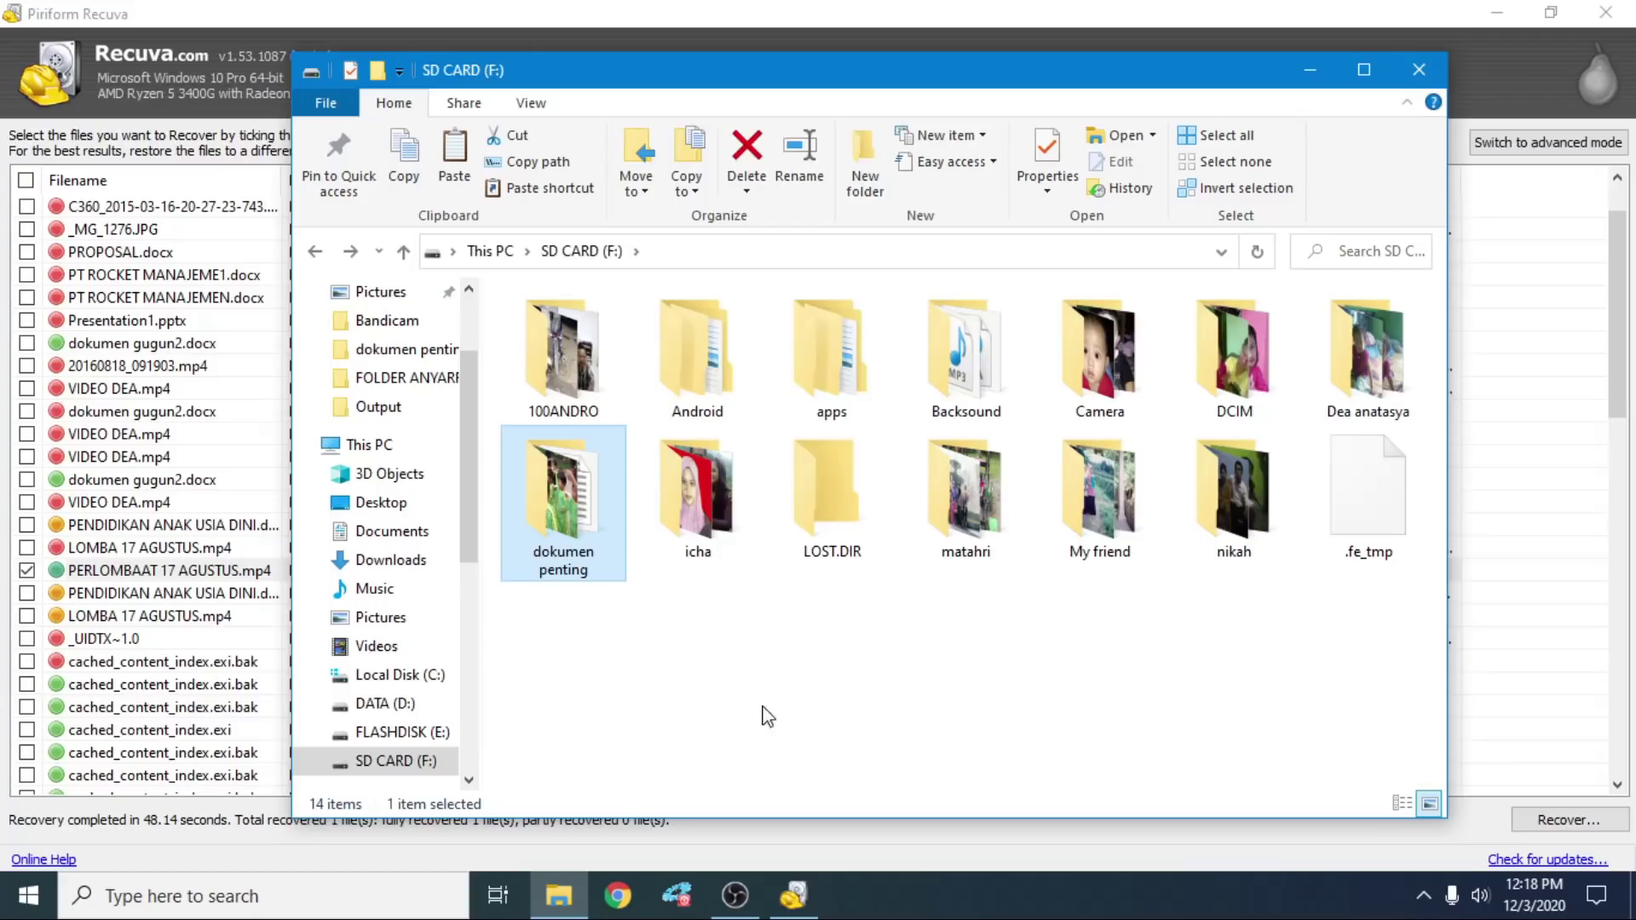
left_click(365, 445)
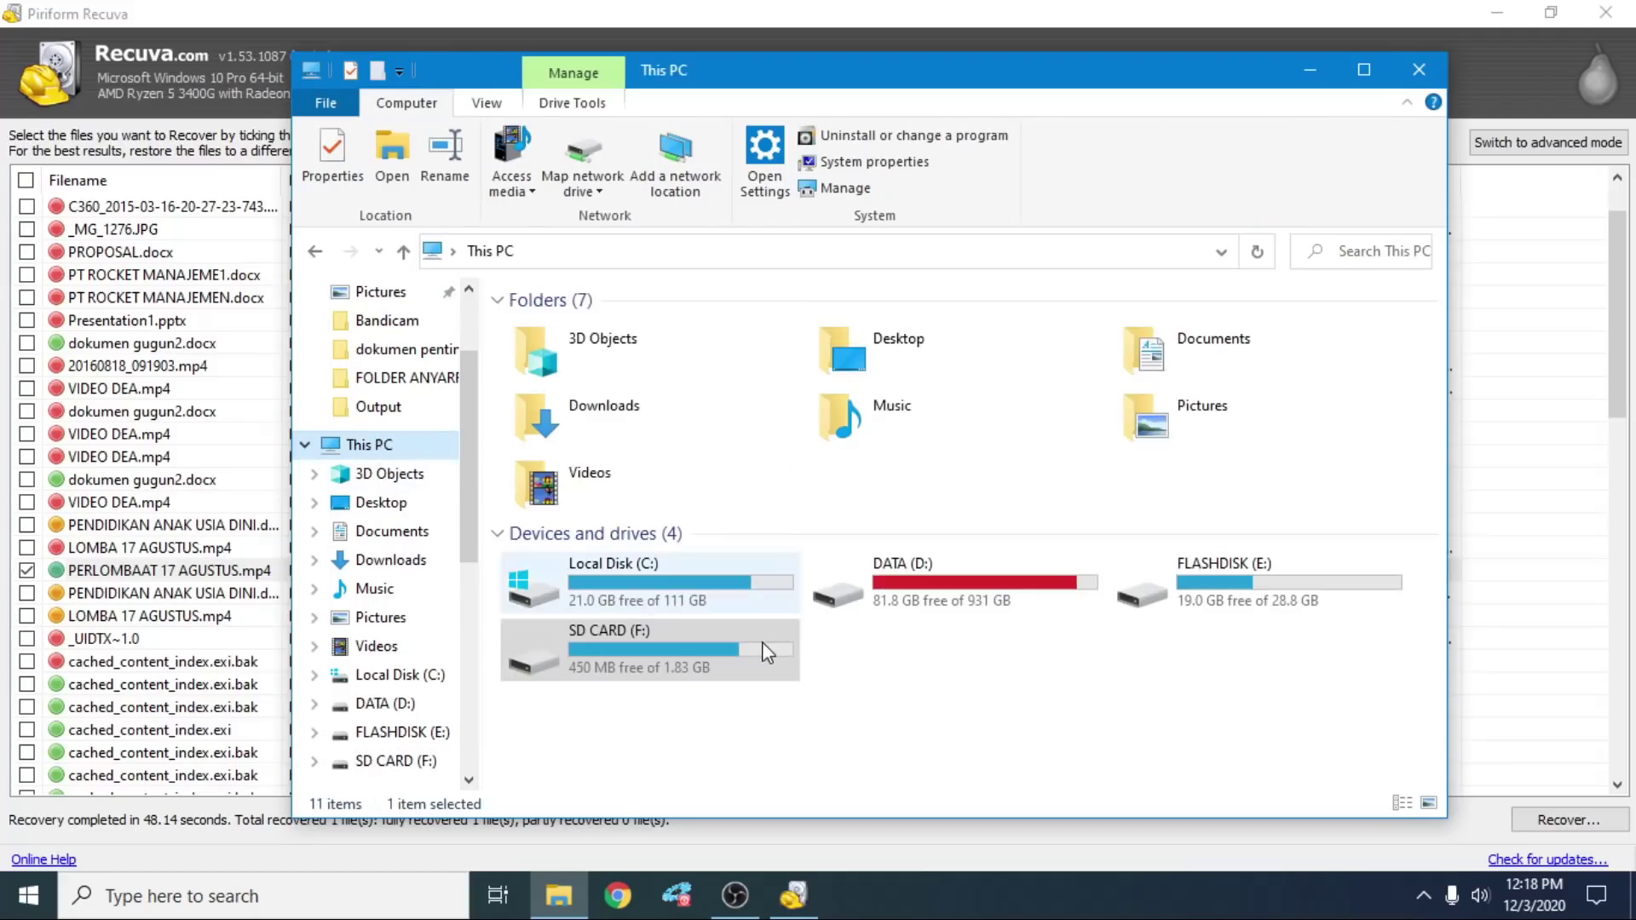
left_click(976, 731)
left_click(938, 606)
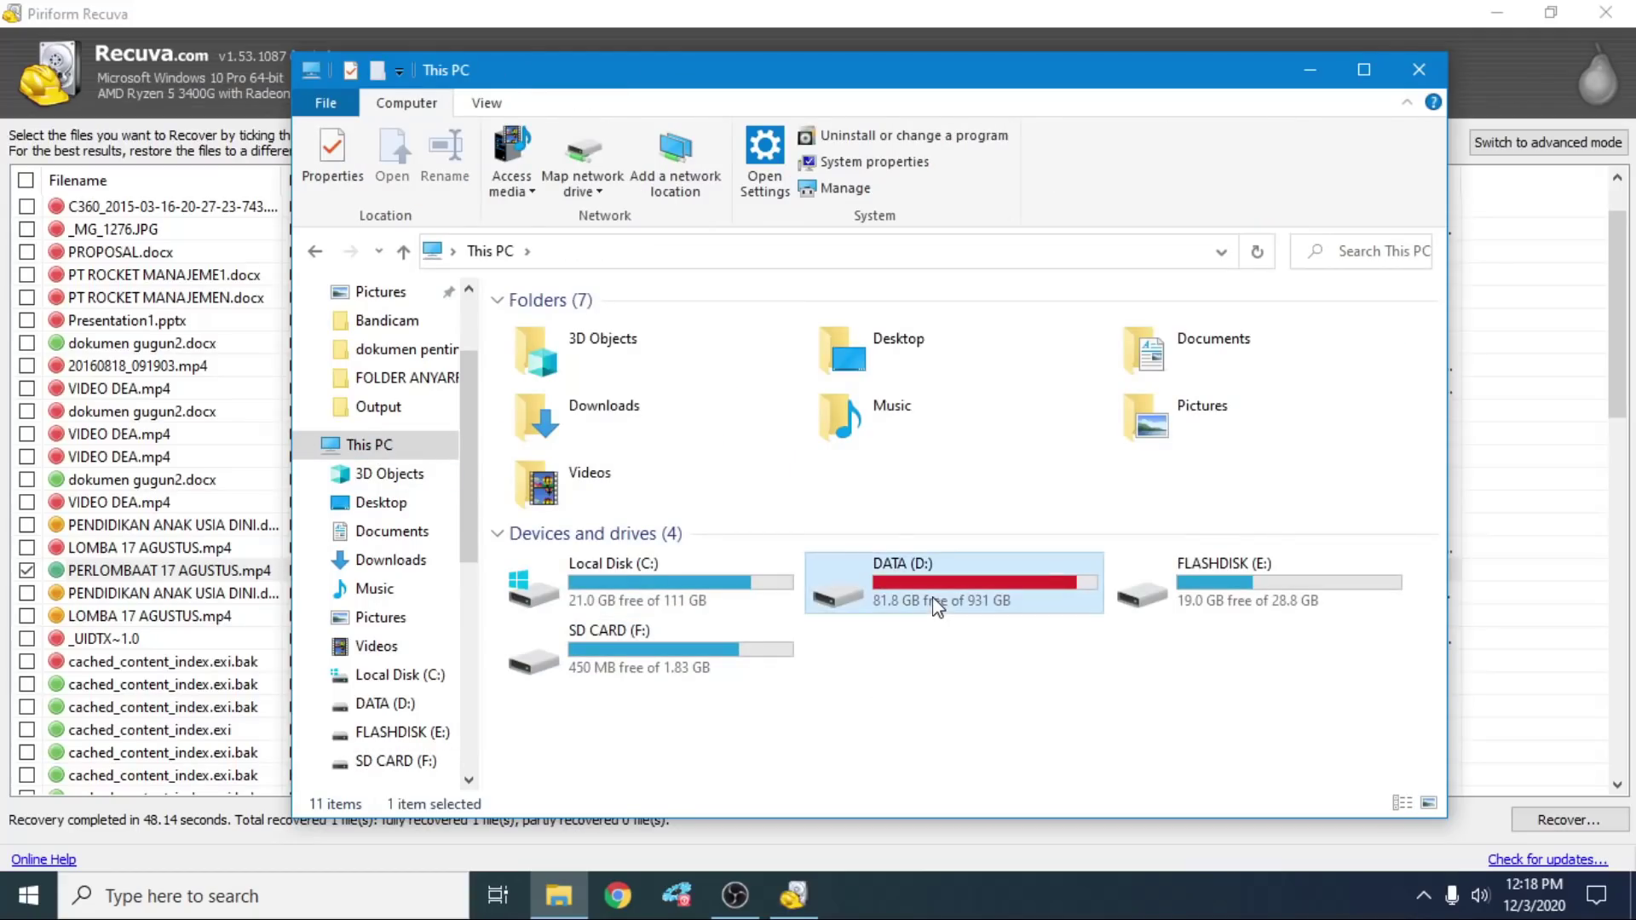
left_click(1186, 767)
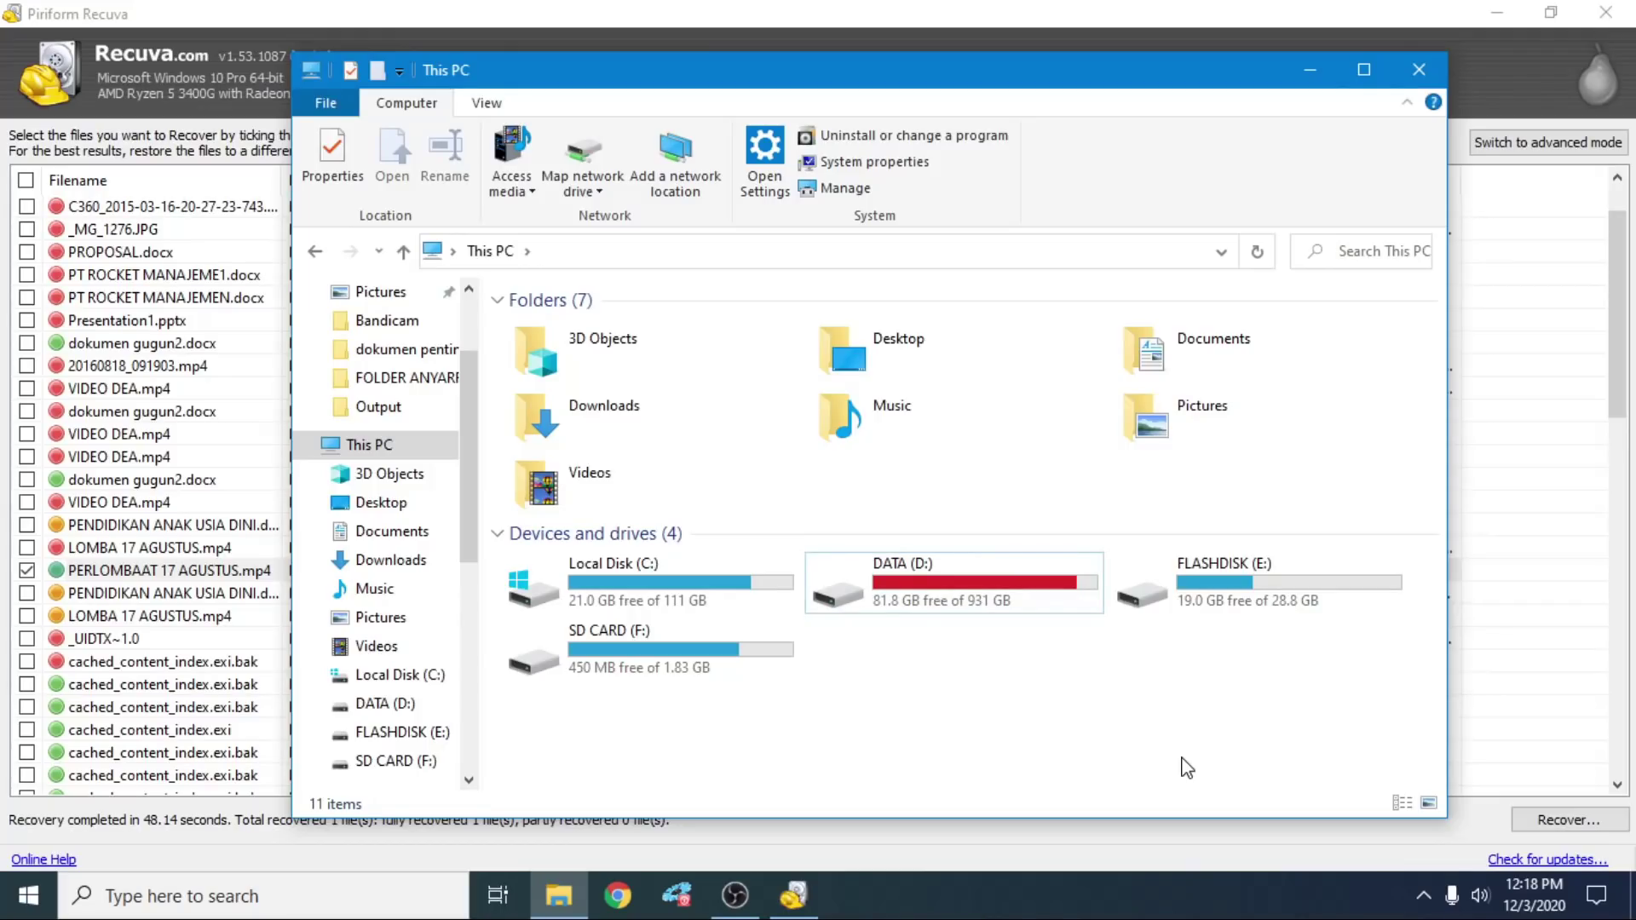
left_click(1210, 599)
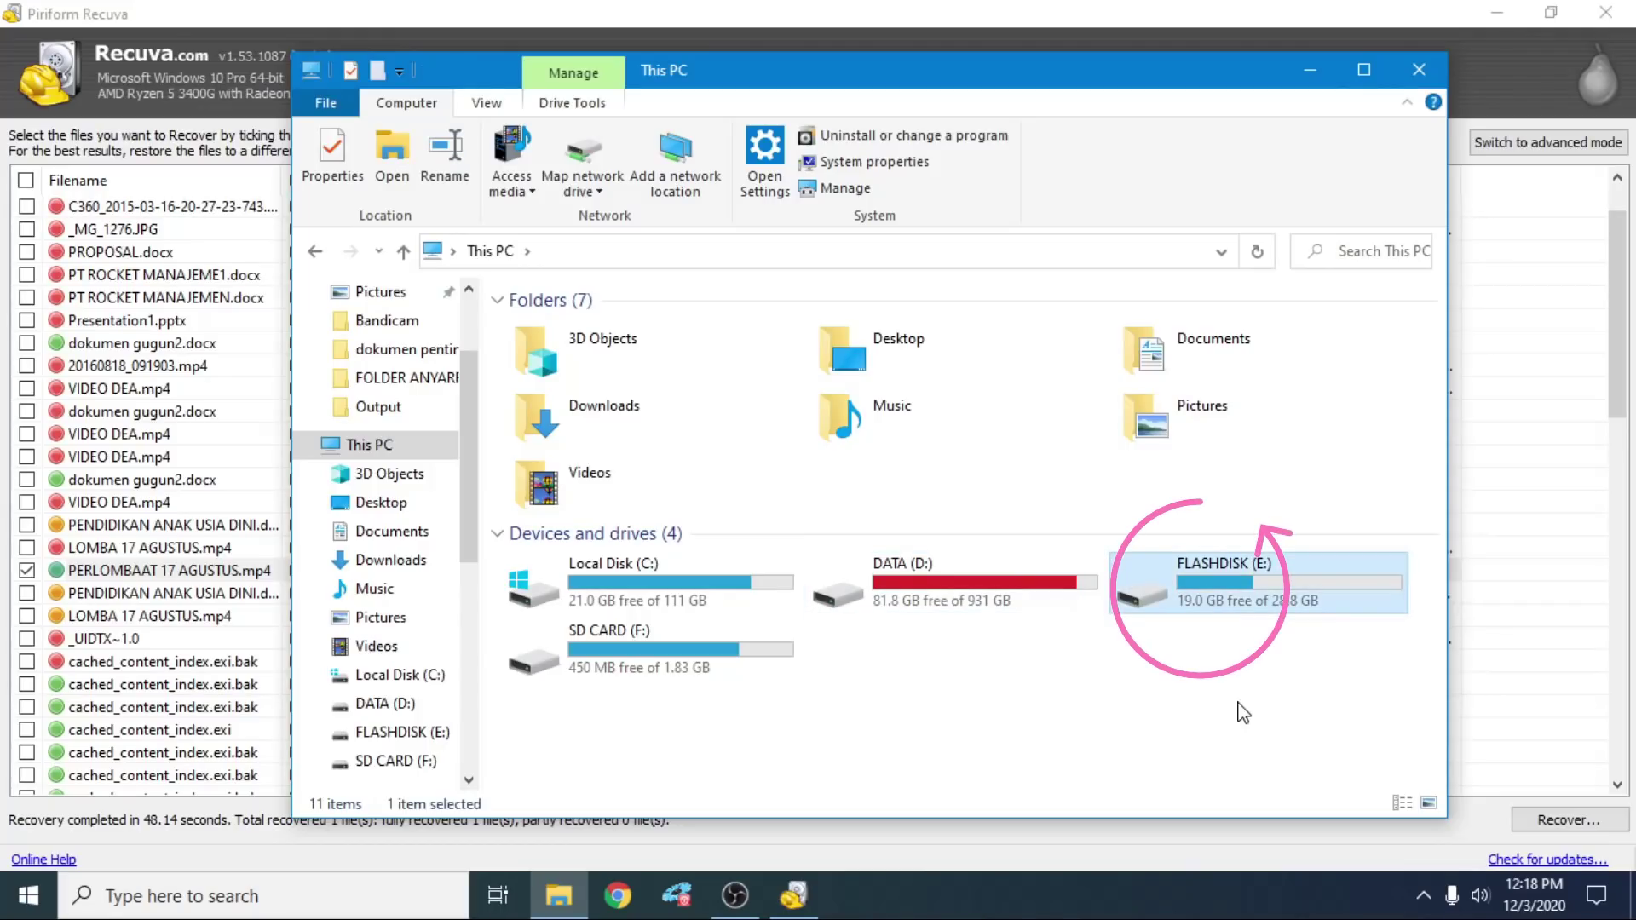
right_click(1230, 614)
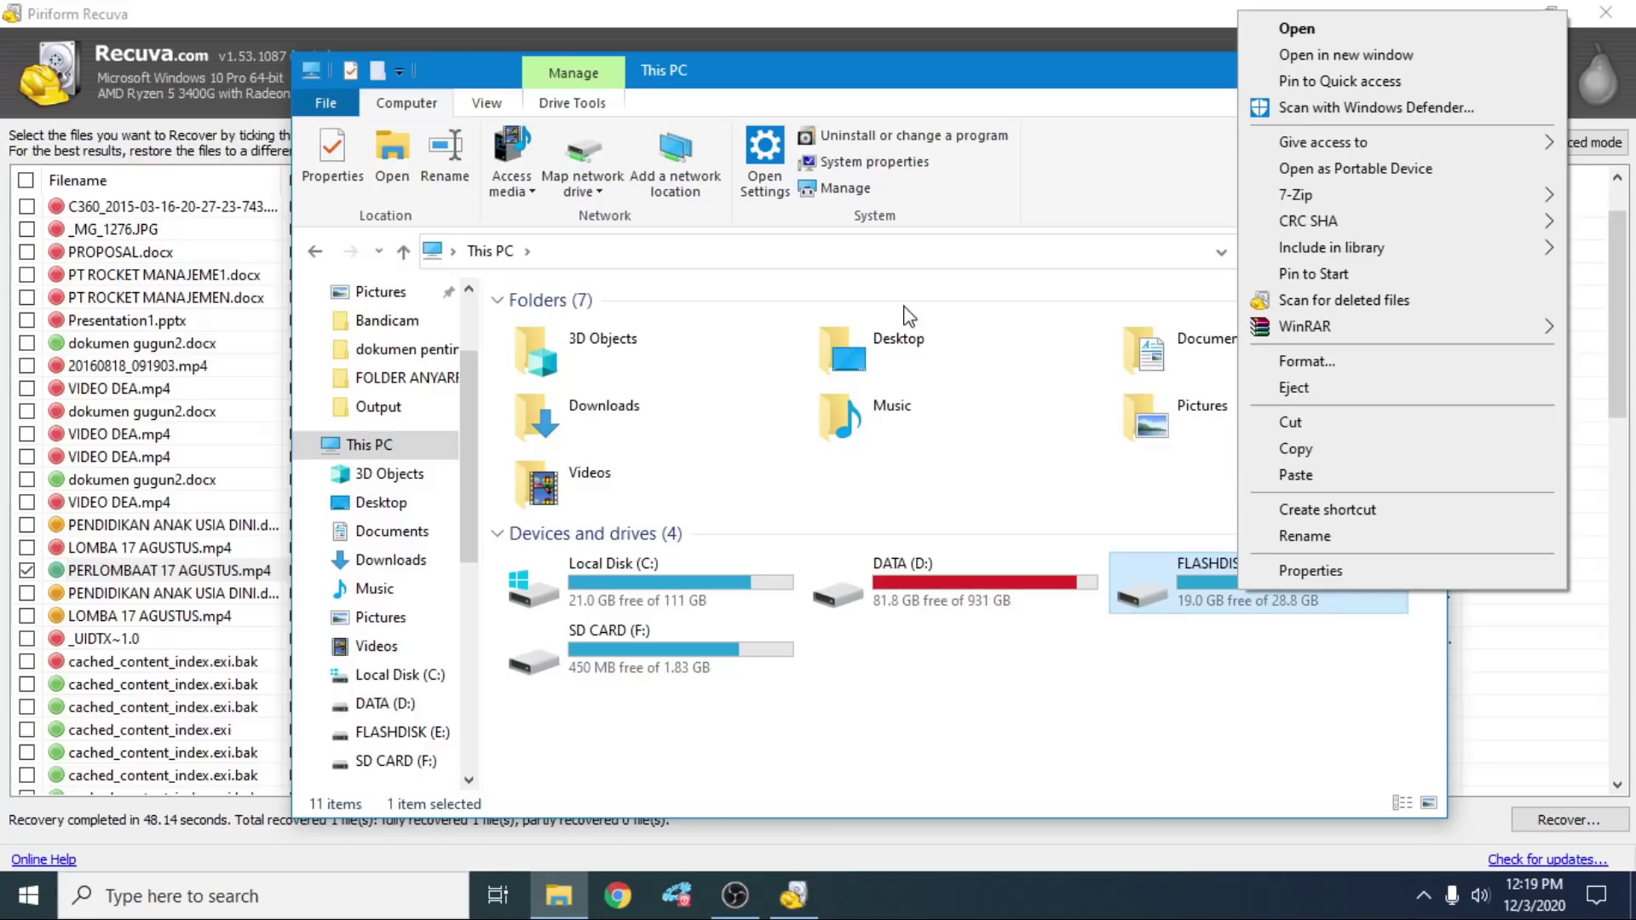
left_click(1147, 673)
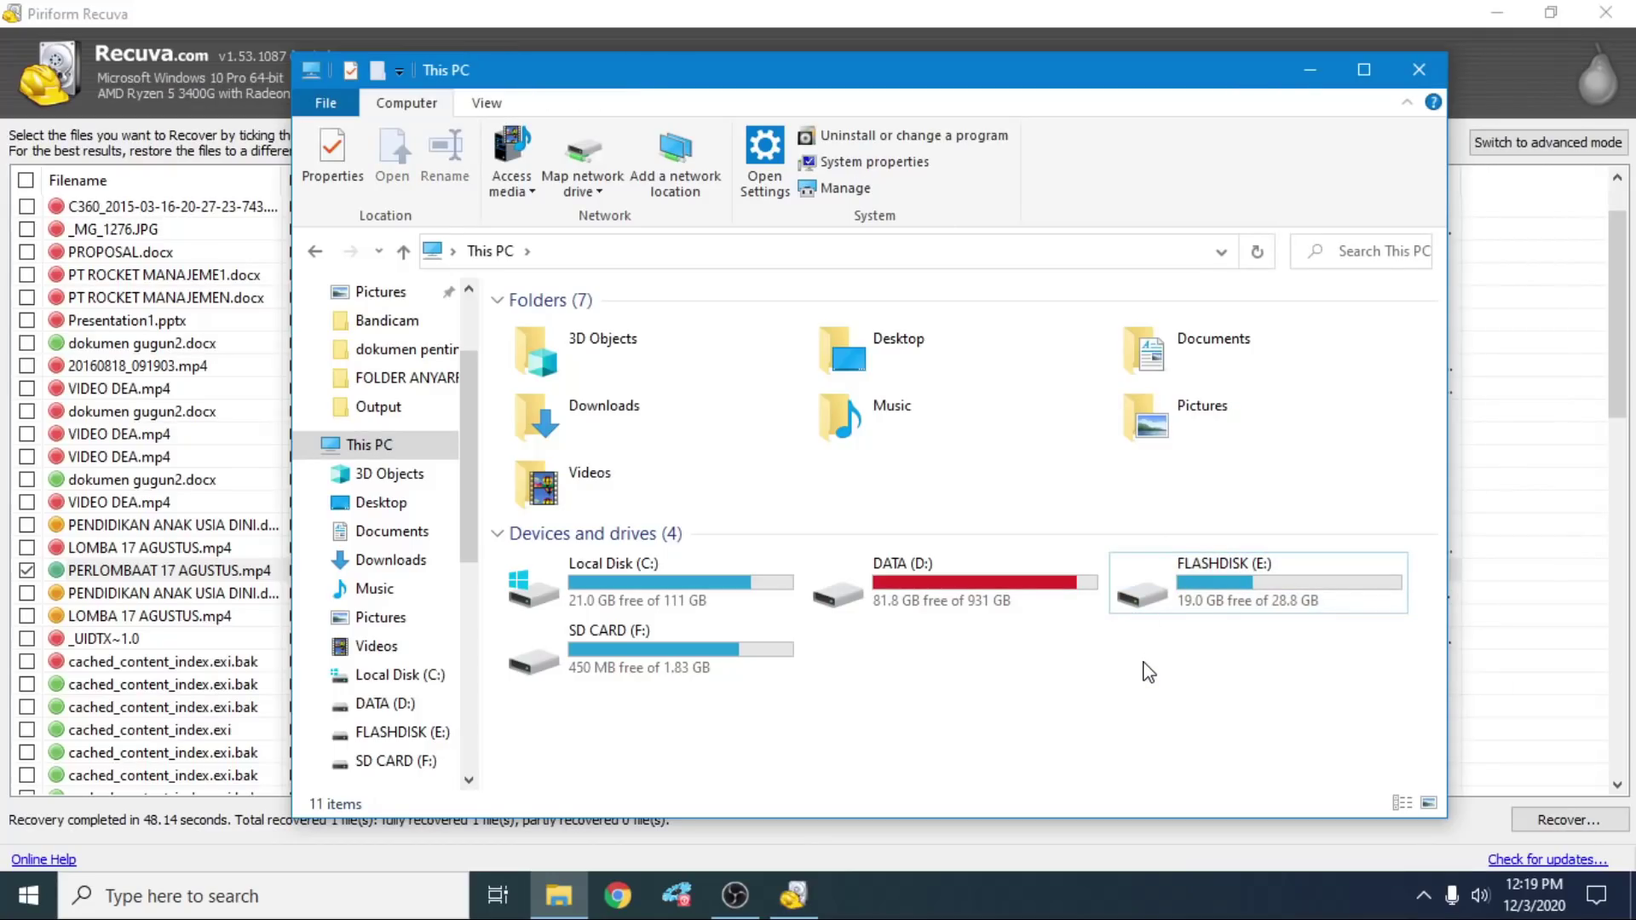
left_click(977, 595)
left_click(1045, 738)
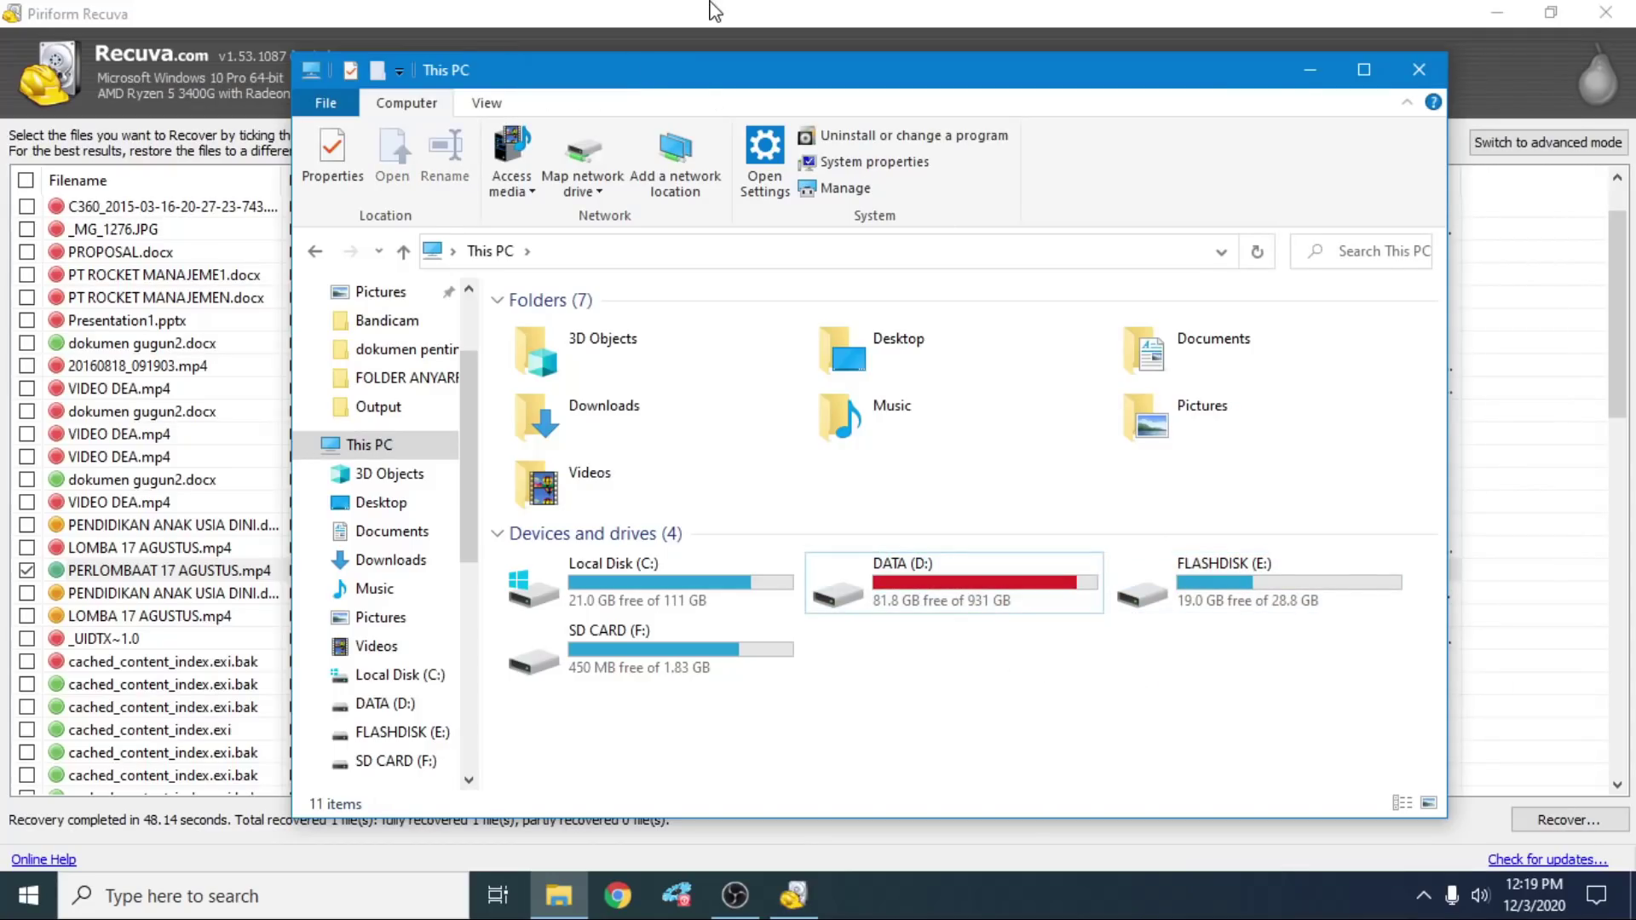
left_click_drag(791, 84, 783, 87)
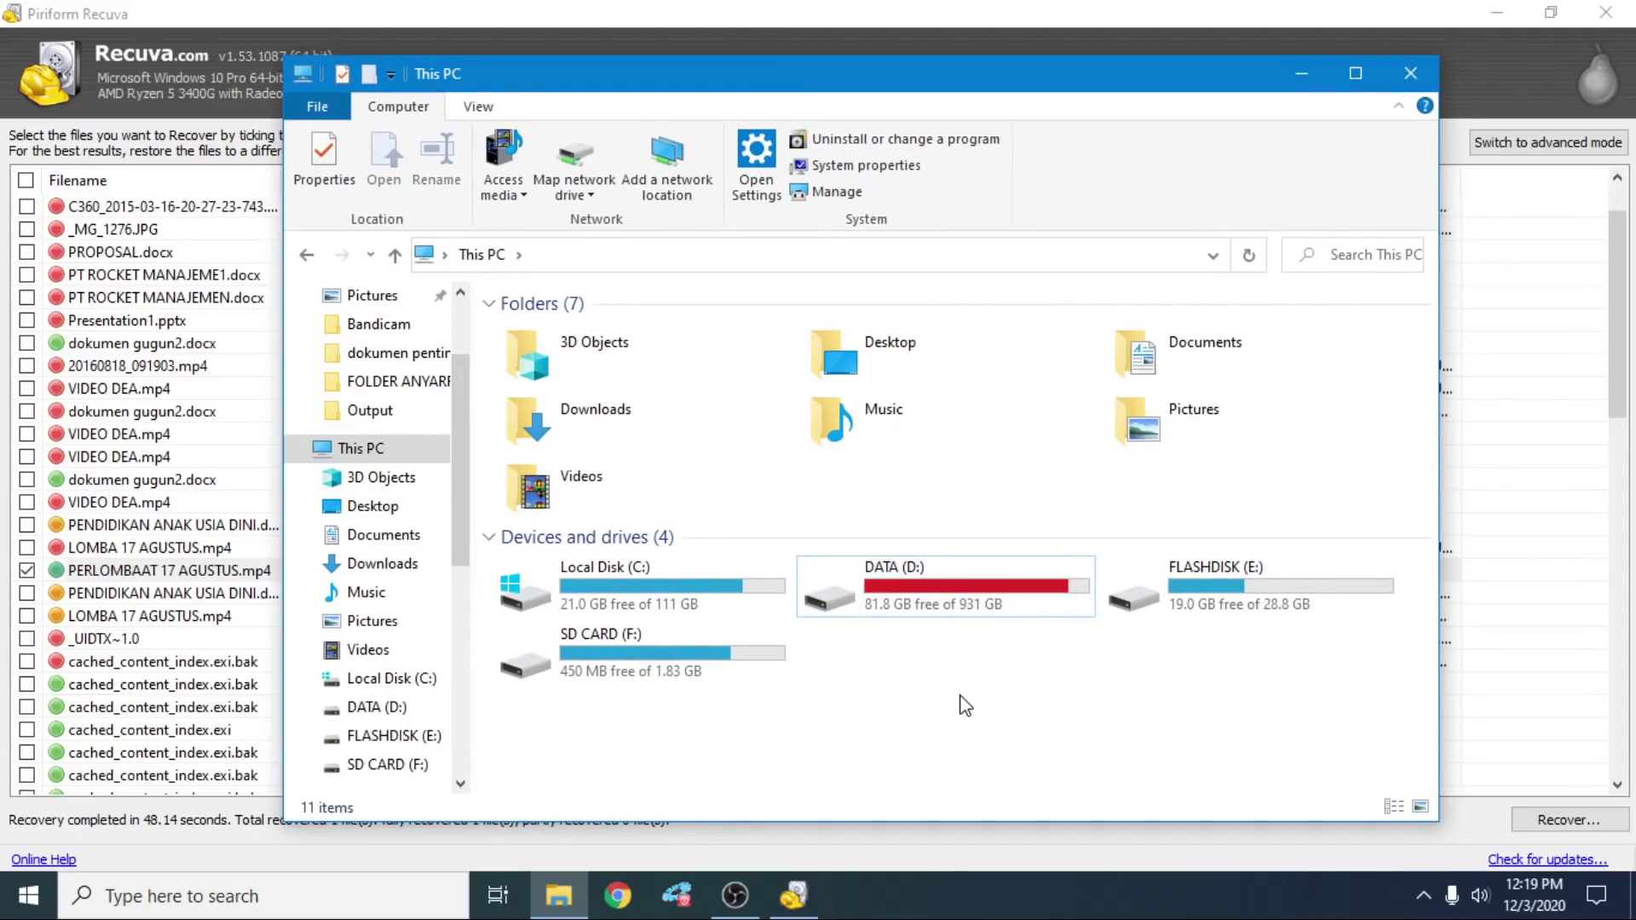
left_click(922, 608)
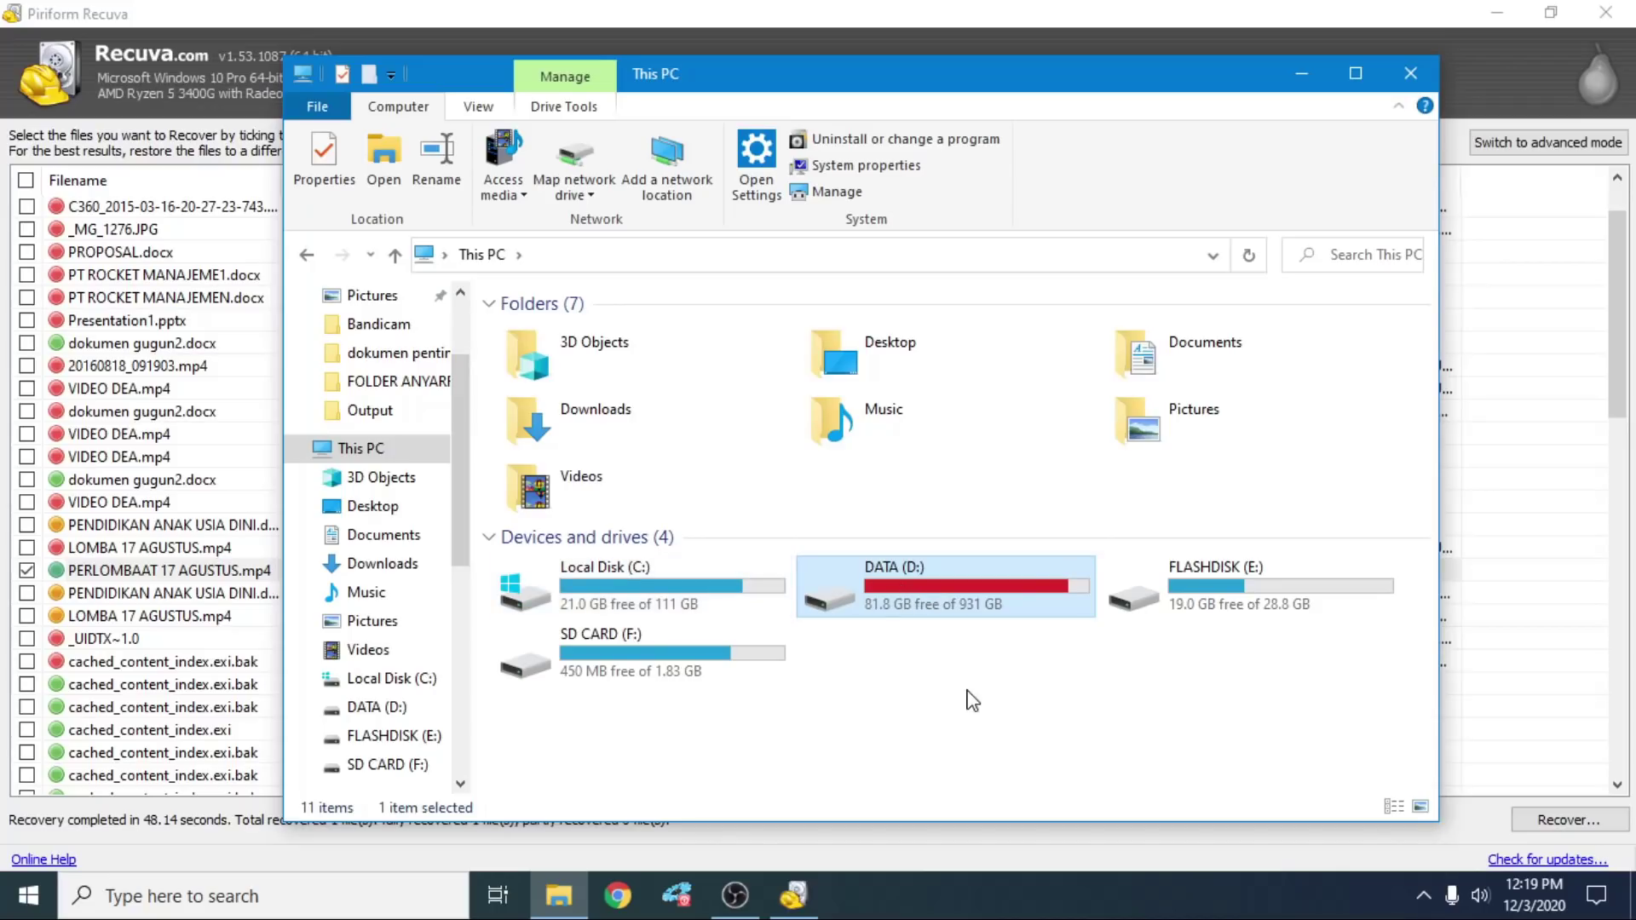
left_click(991, 725)
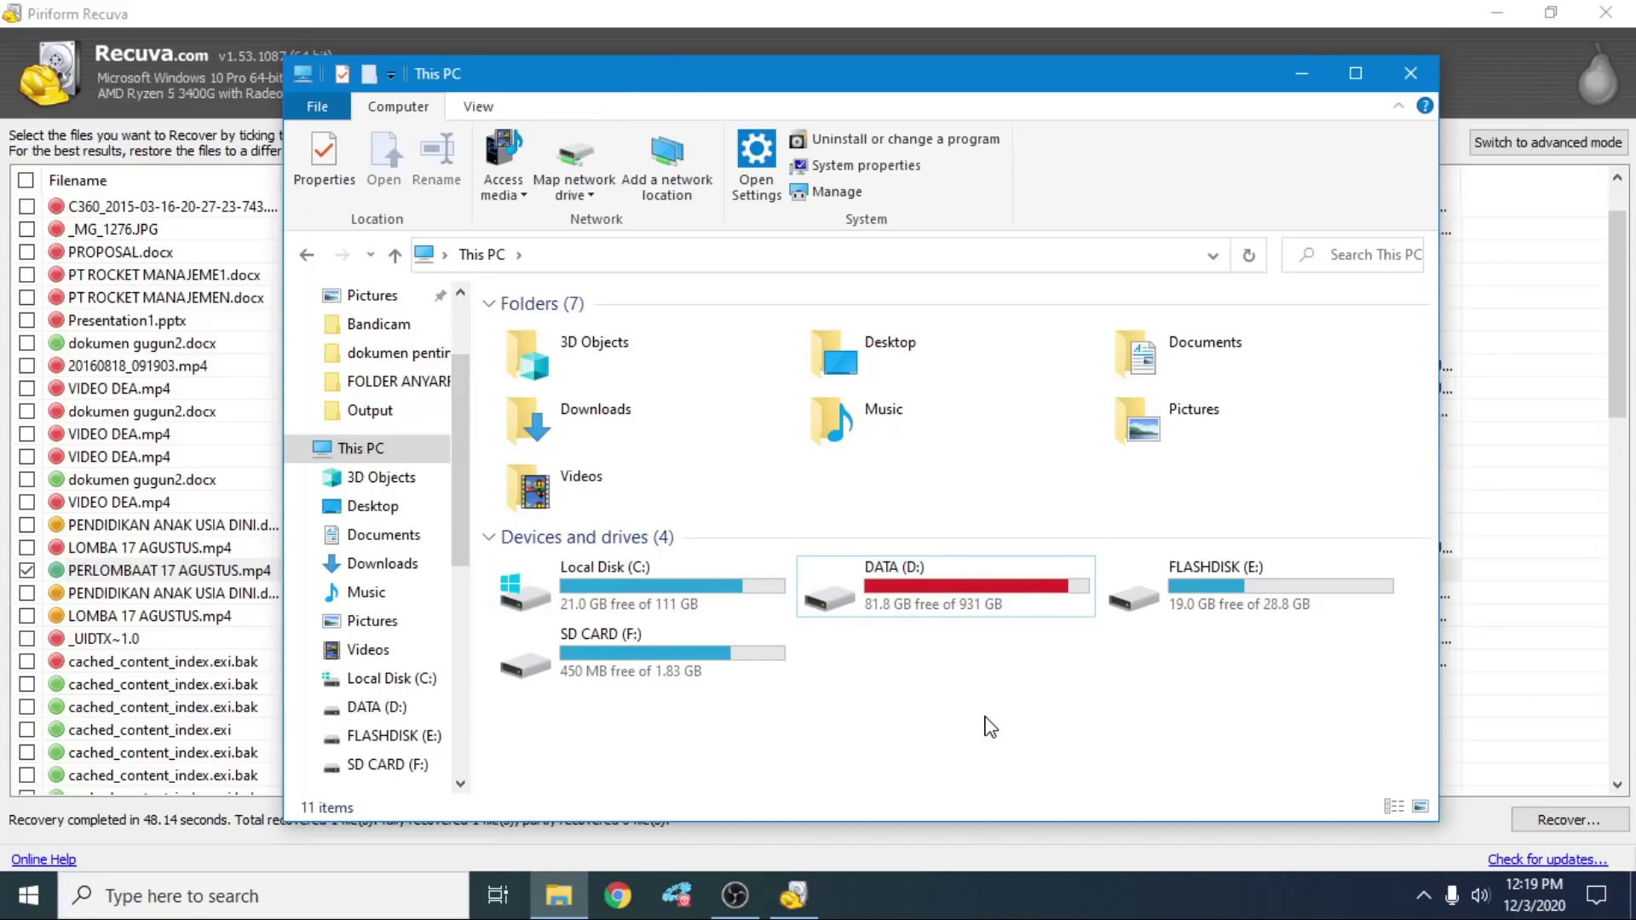